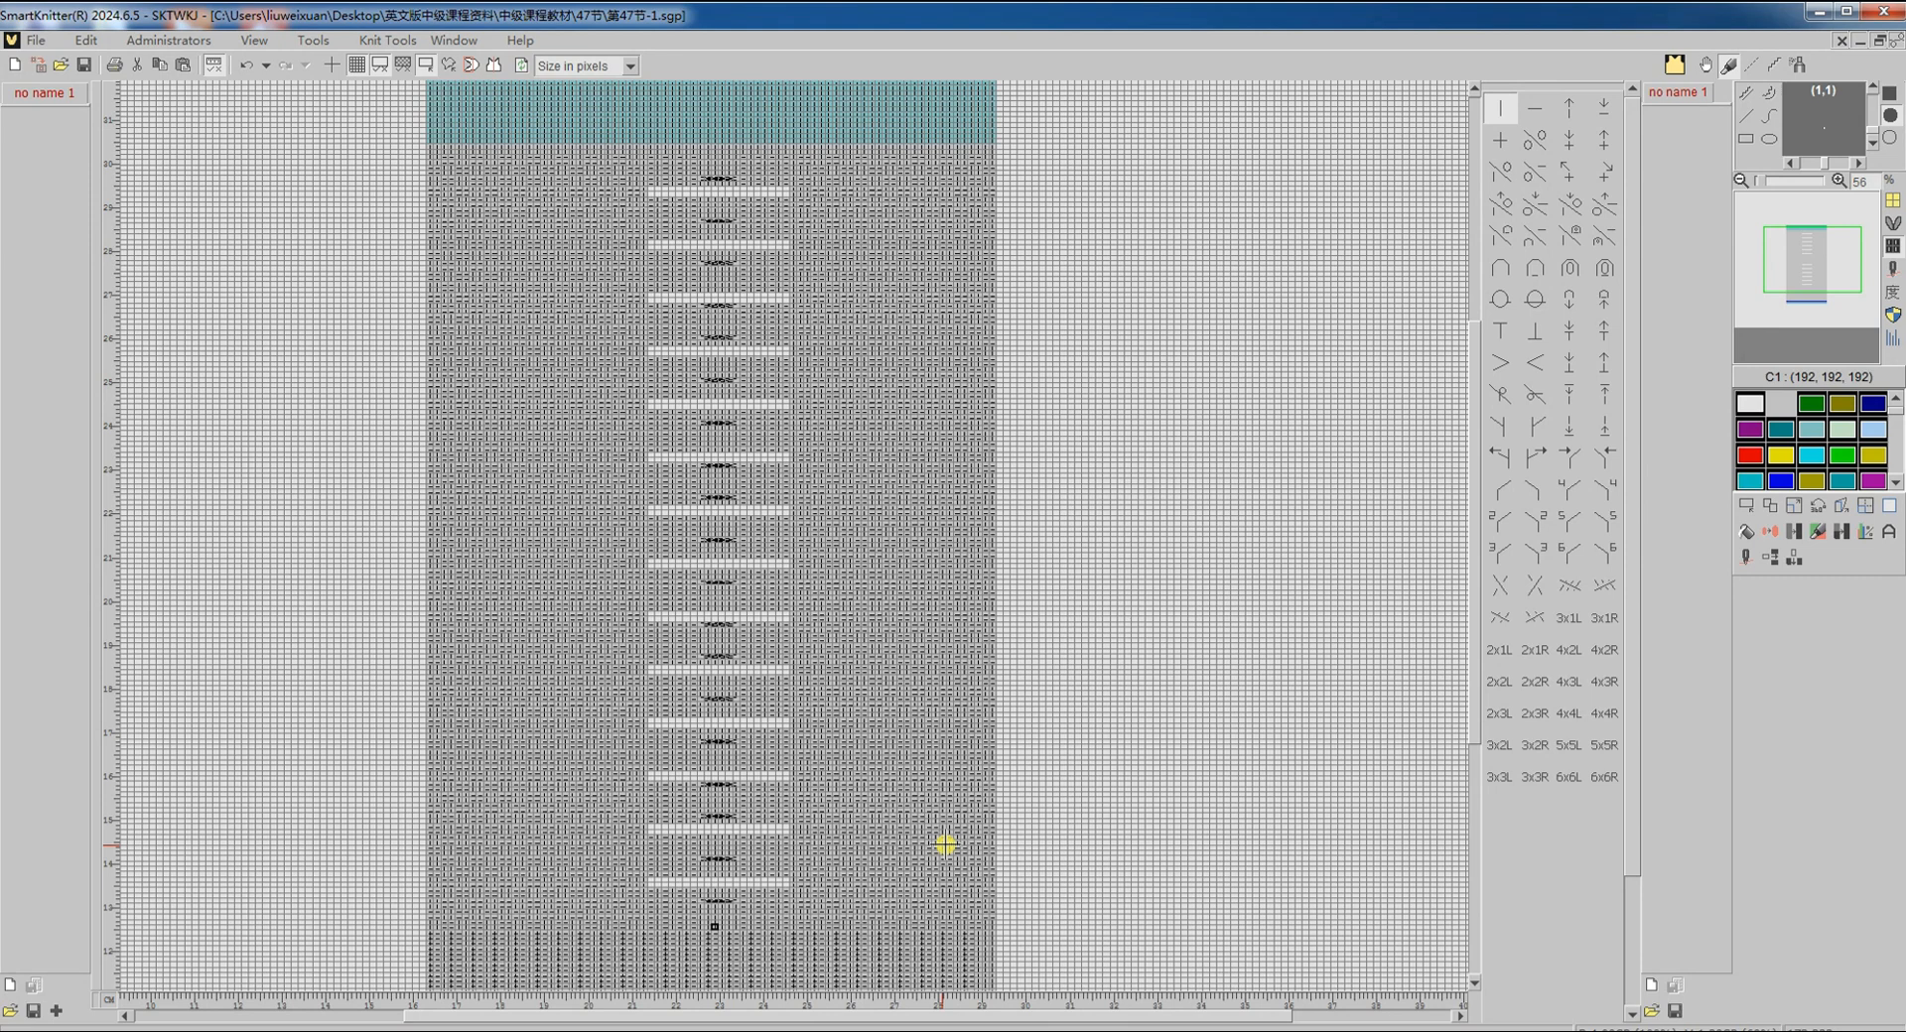
Step: Translate the design to Shima Seiki code, inspect the compiled chart, and go back to the design
{"action": "key", "text": "F9"}
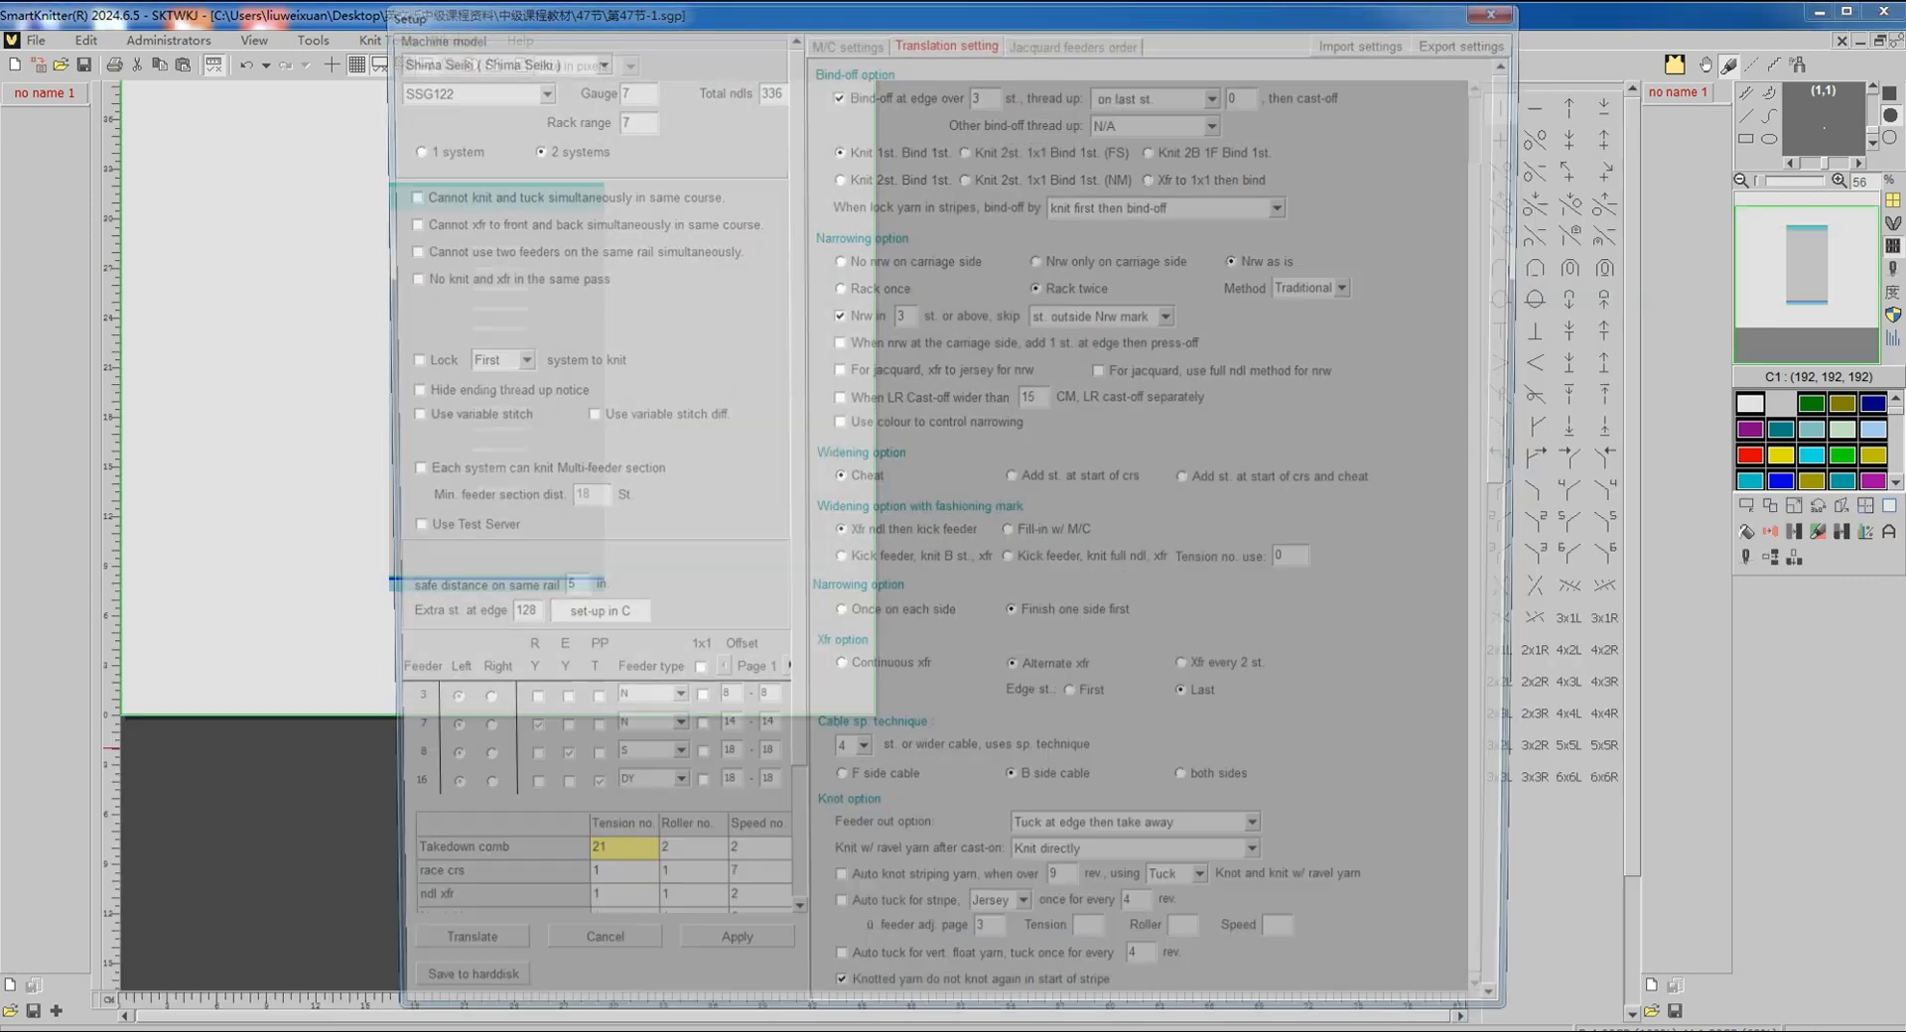
{"action": "left_click", "coordinate": [489, 962]}
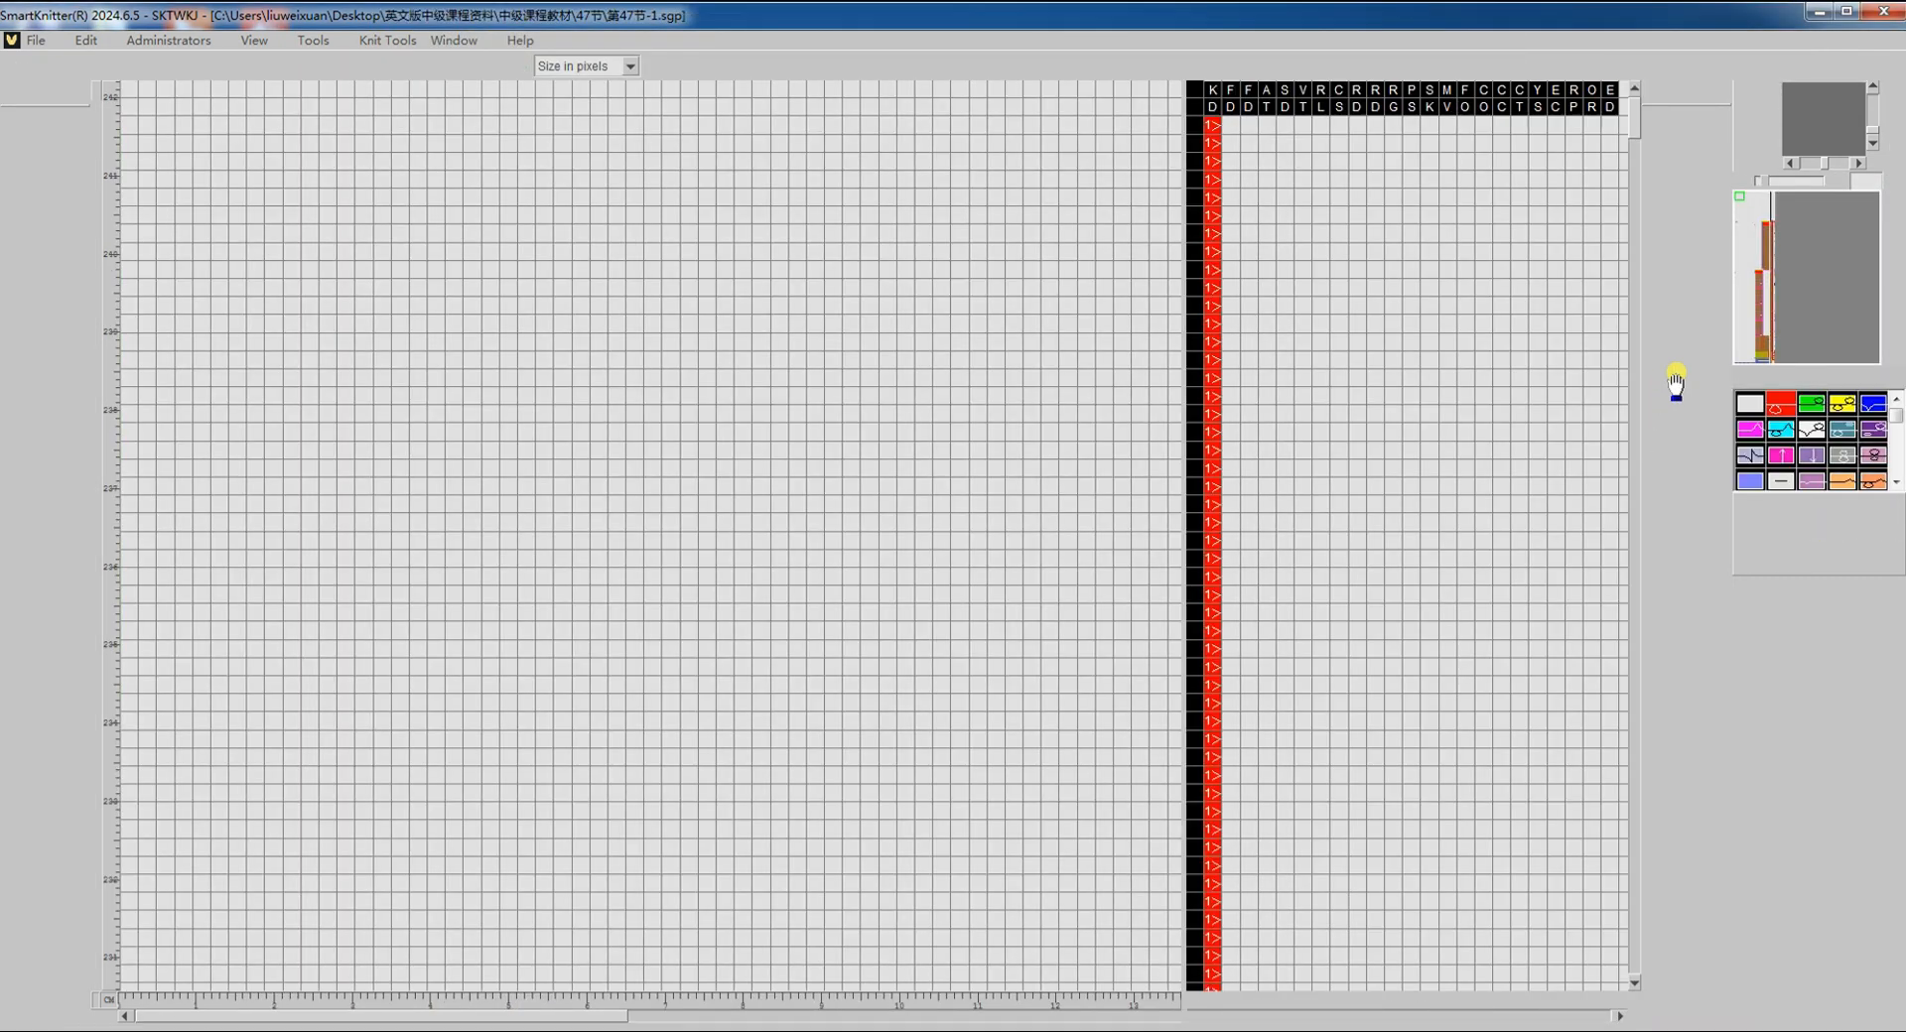
{"action": "scroll", "coordinate": [946, 663], "scroll_direction": "down", "scroll_amount": 5}
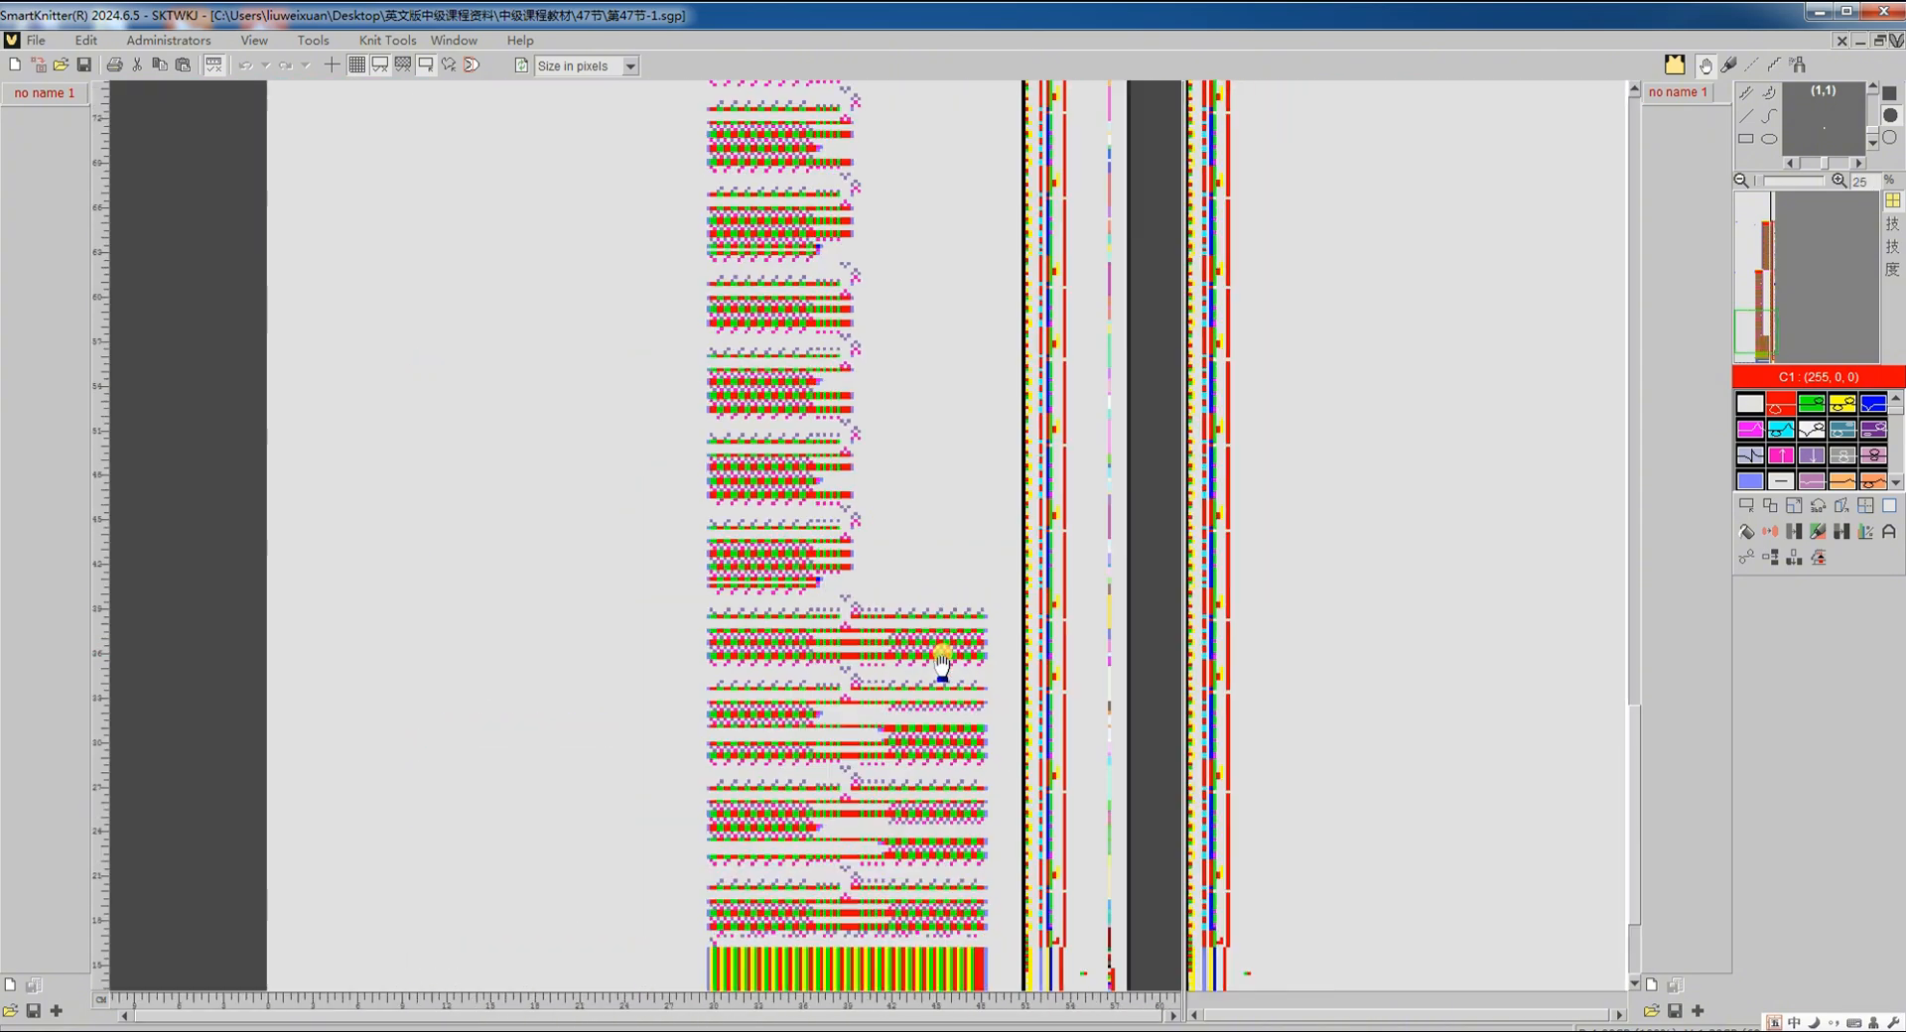
{"action": "scroll", "coordinate": [942, 663], "scroll_direction": "up", "scroll_amount": 5}
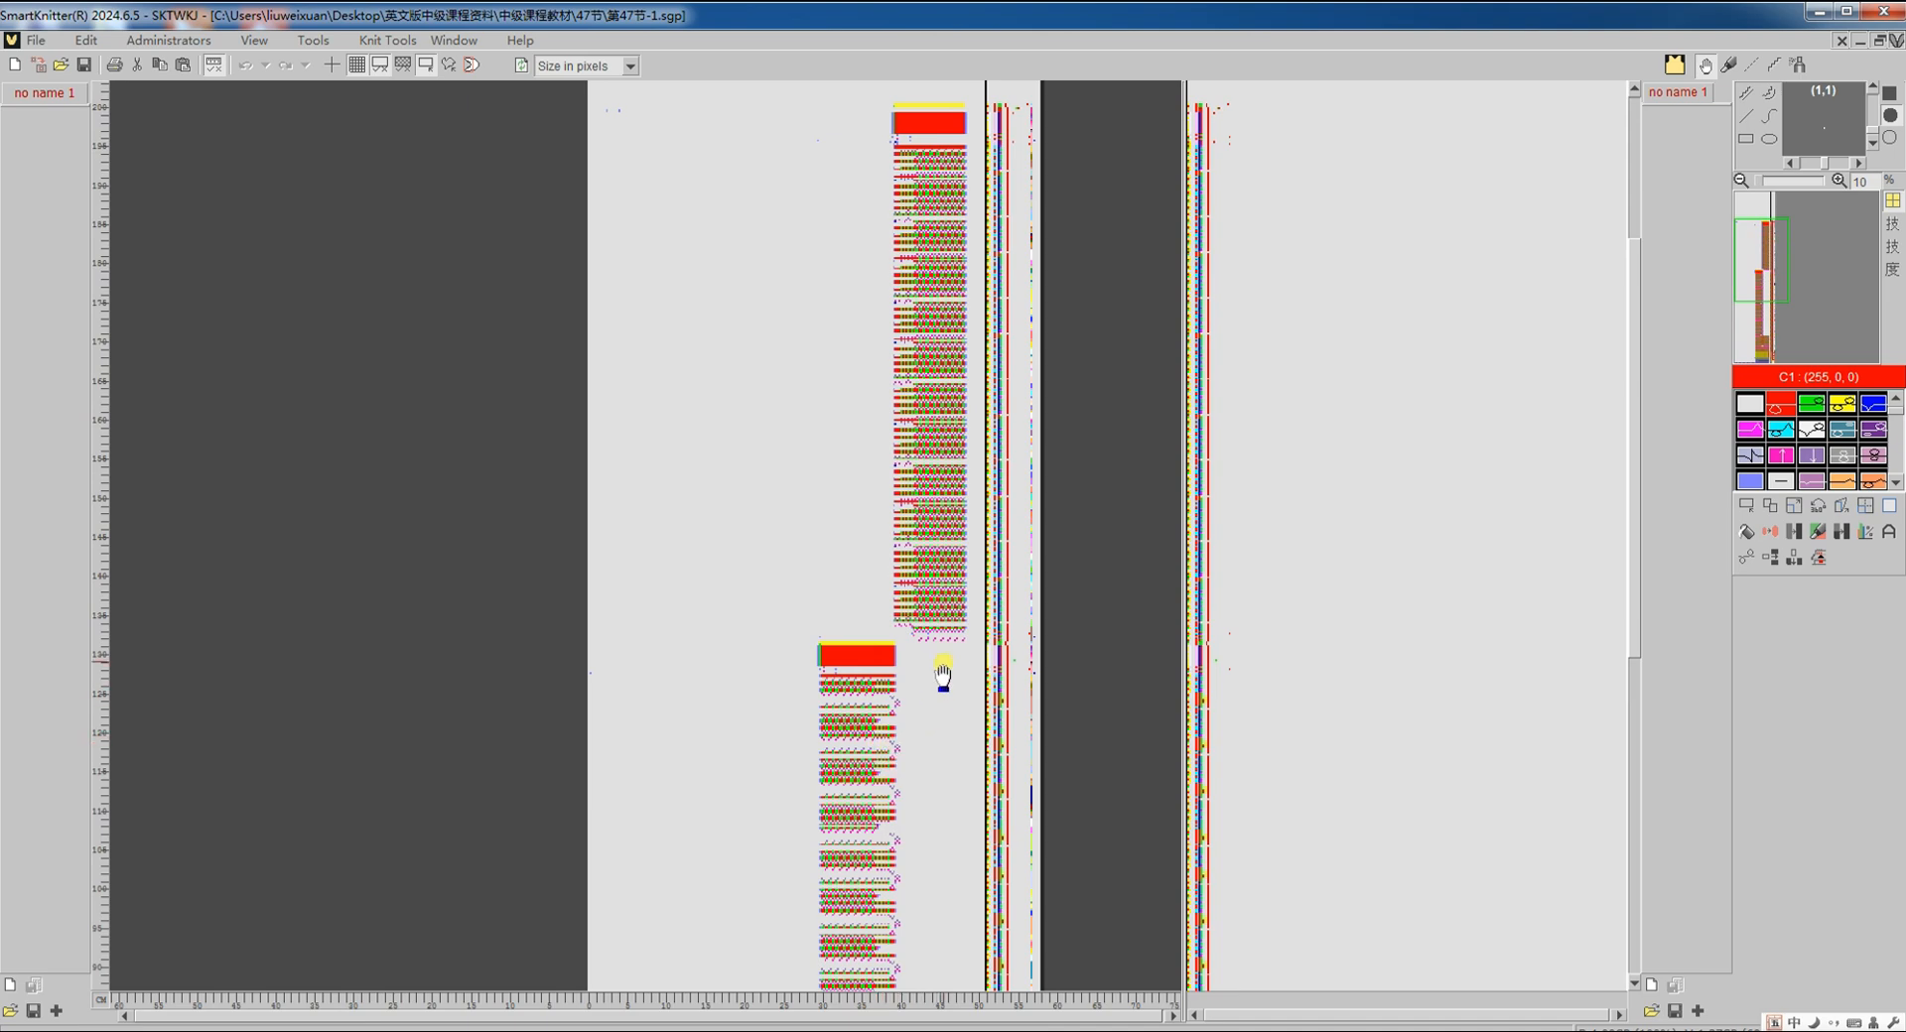
{"action": "scroll", "coordinate": [931, 651], "scroll_direction": "down", "scroll_amount": 4}
{"action": "scroll", "coordinate": [903, 668], "scroll_direction": "down", "scroll_amount": 1}
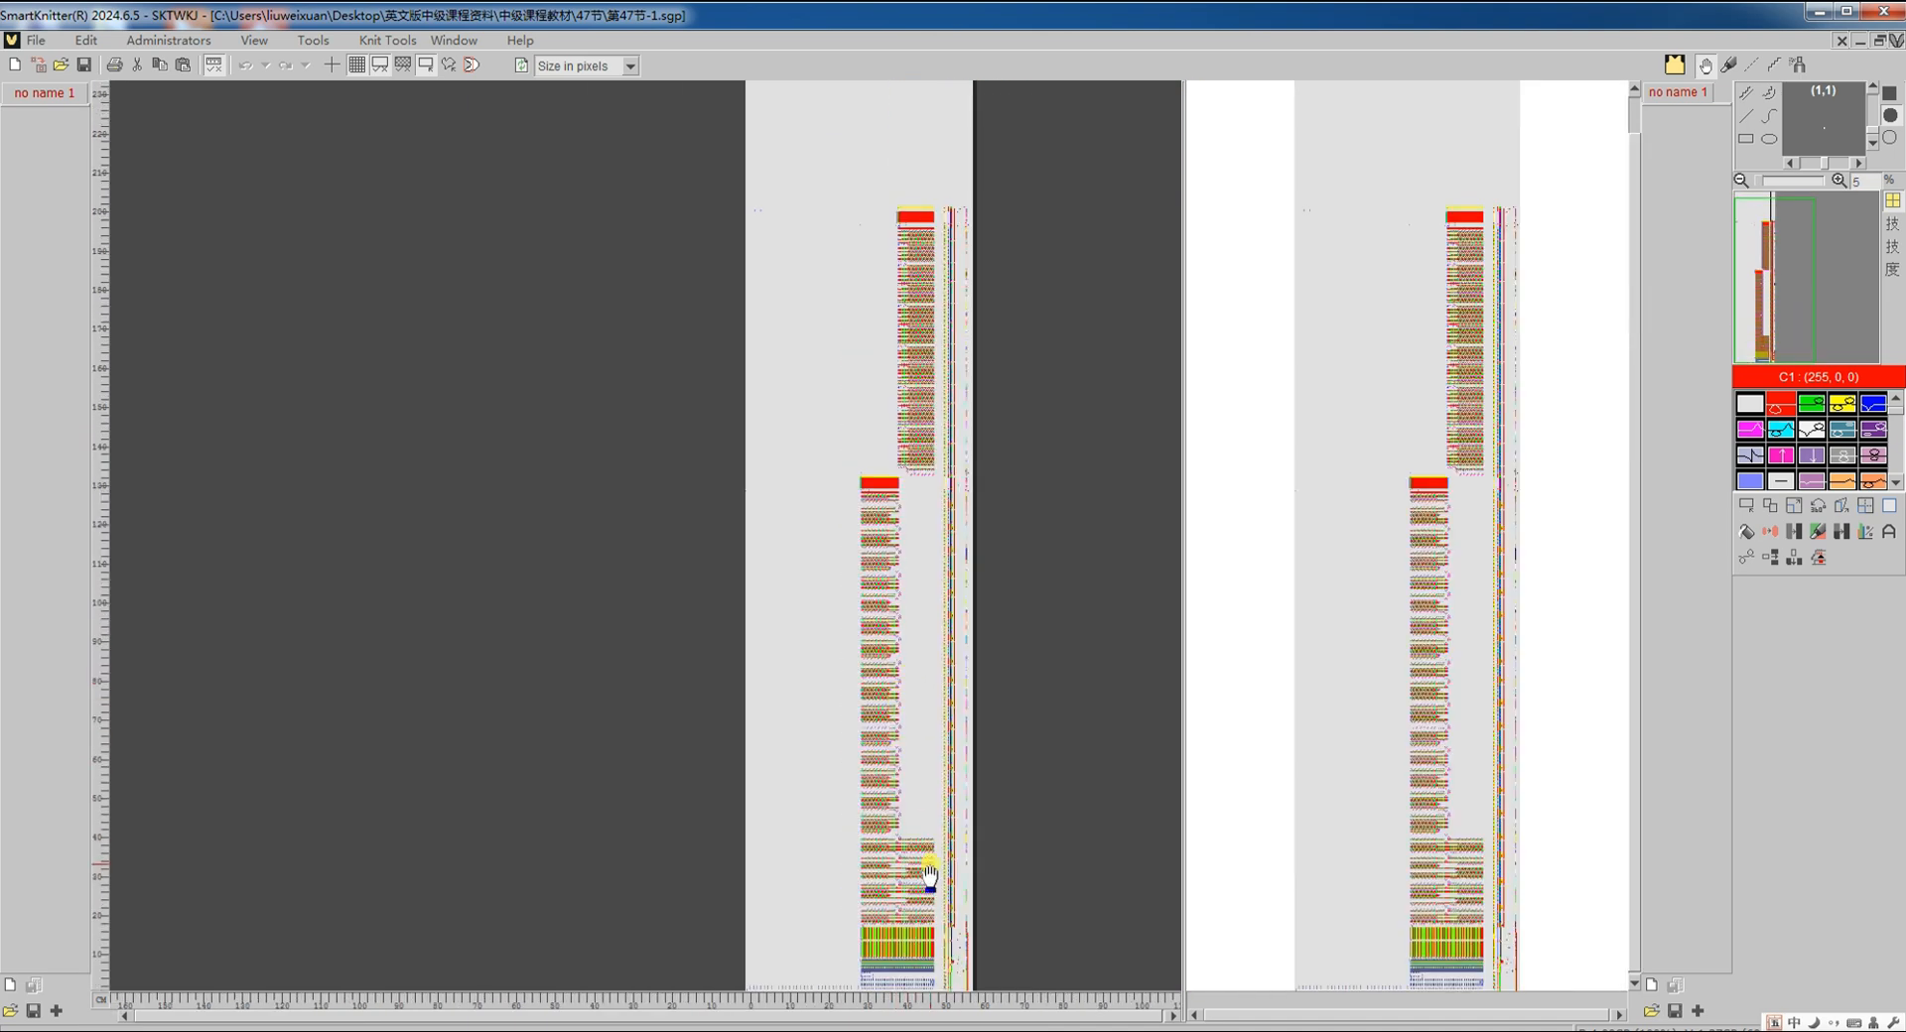
{"action": "key", "text": "ctrl+Tab"}
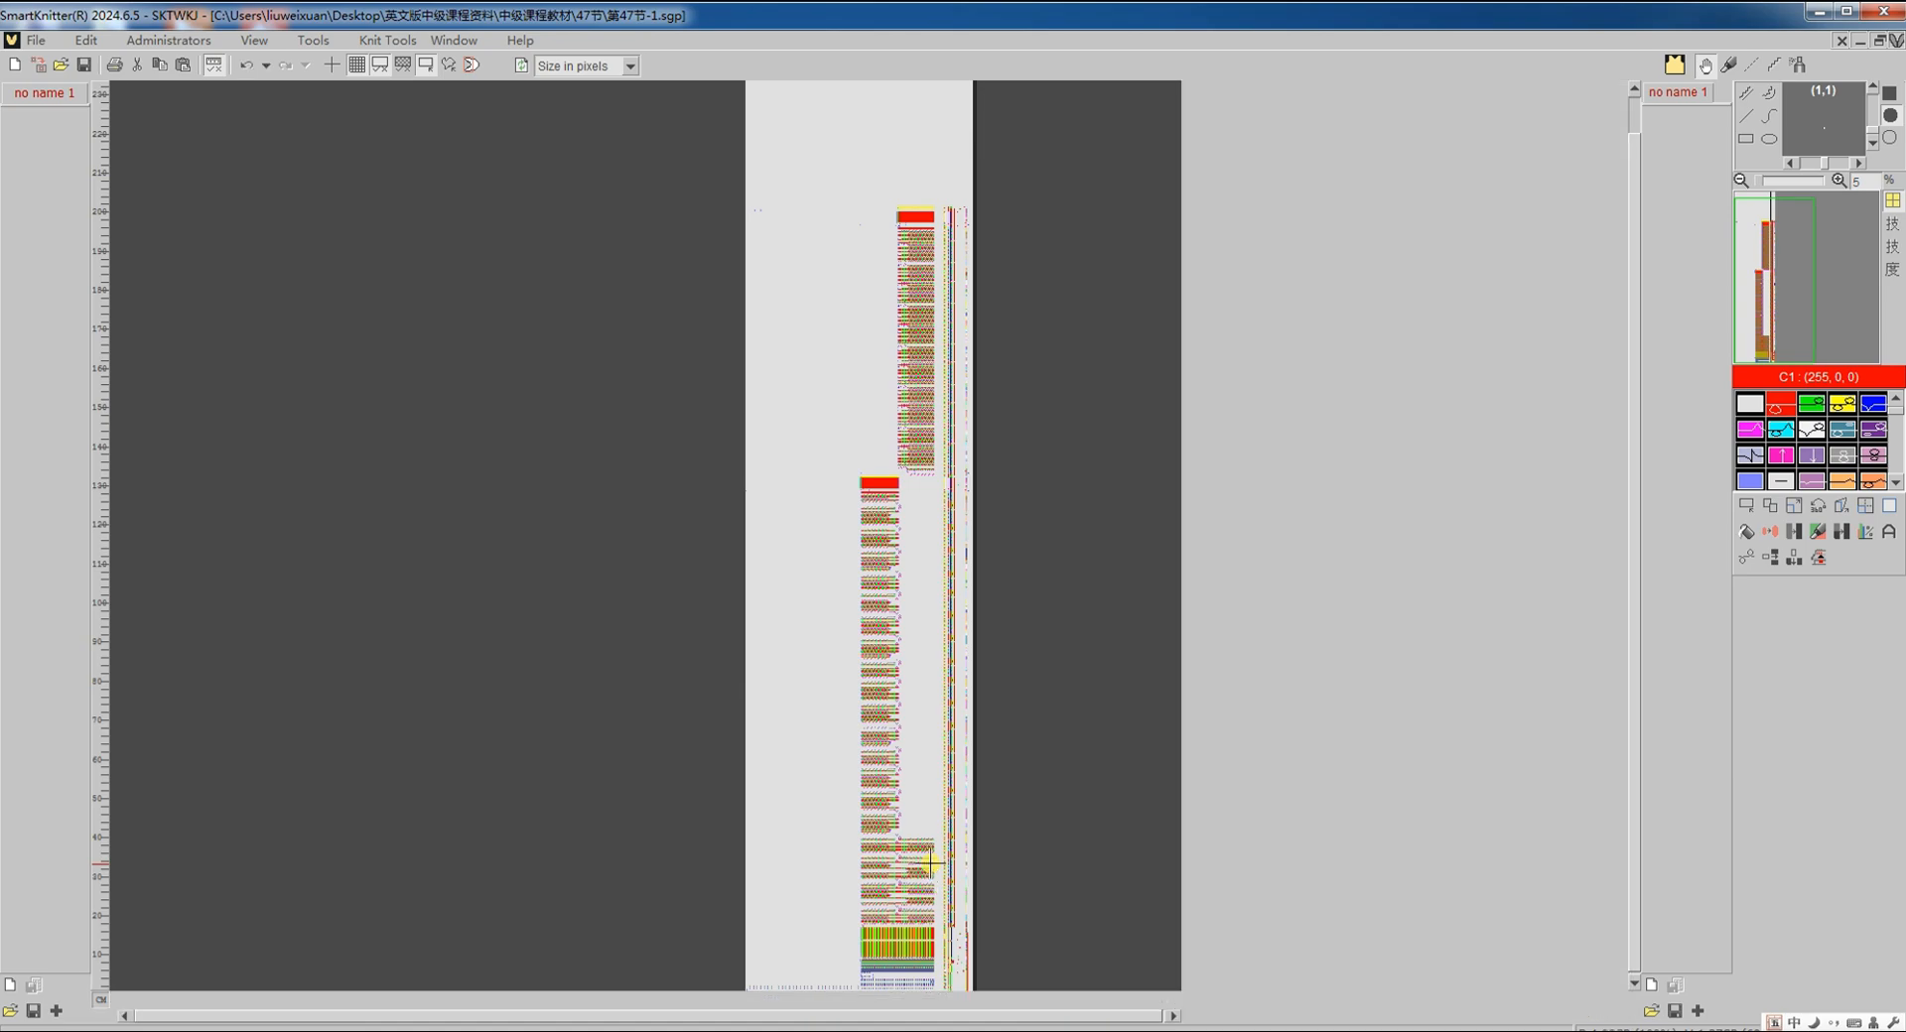
{"action": "scroll", "coordinate": [927, 849], "scroll_direction": "down", "scroll_amount": 1}
Step: Drag a rectangular selection around the central band holding the white marker rows
{"action": "scroll", "coordinate": [927, 847], "scroll_direction": "down", "scroll_amount": 1}
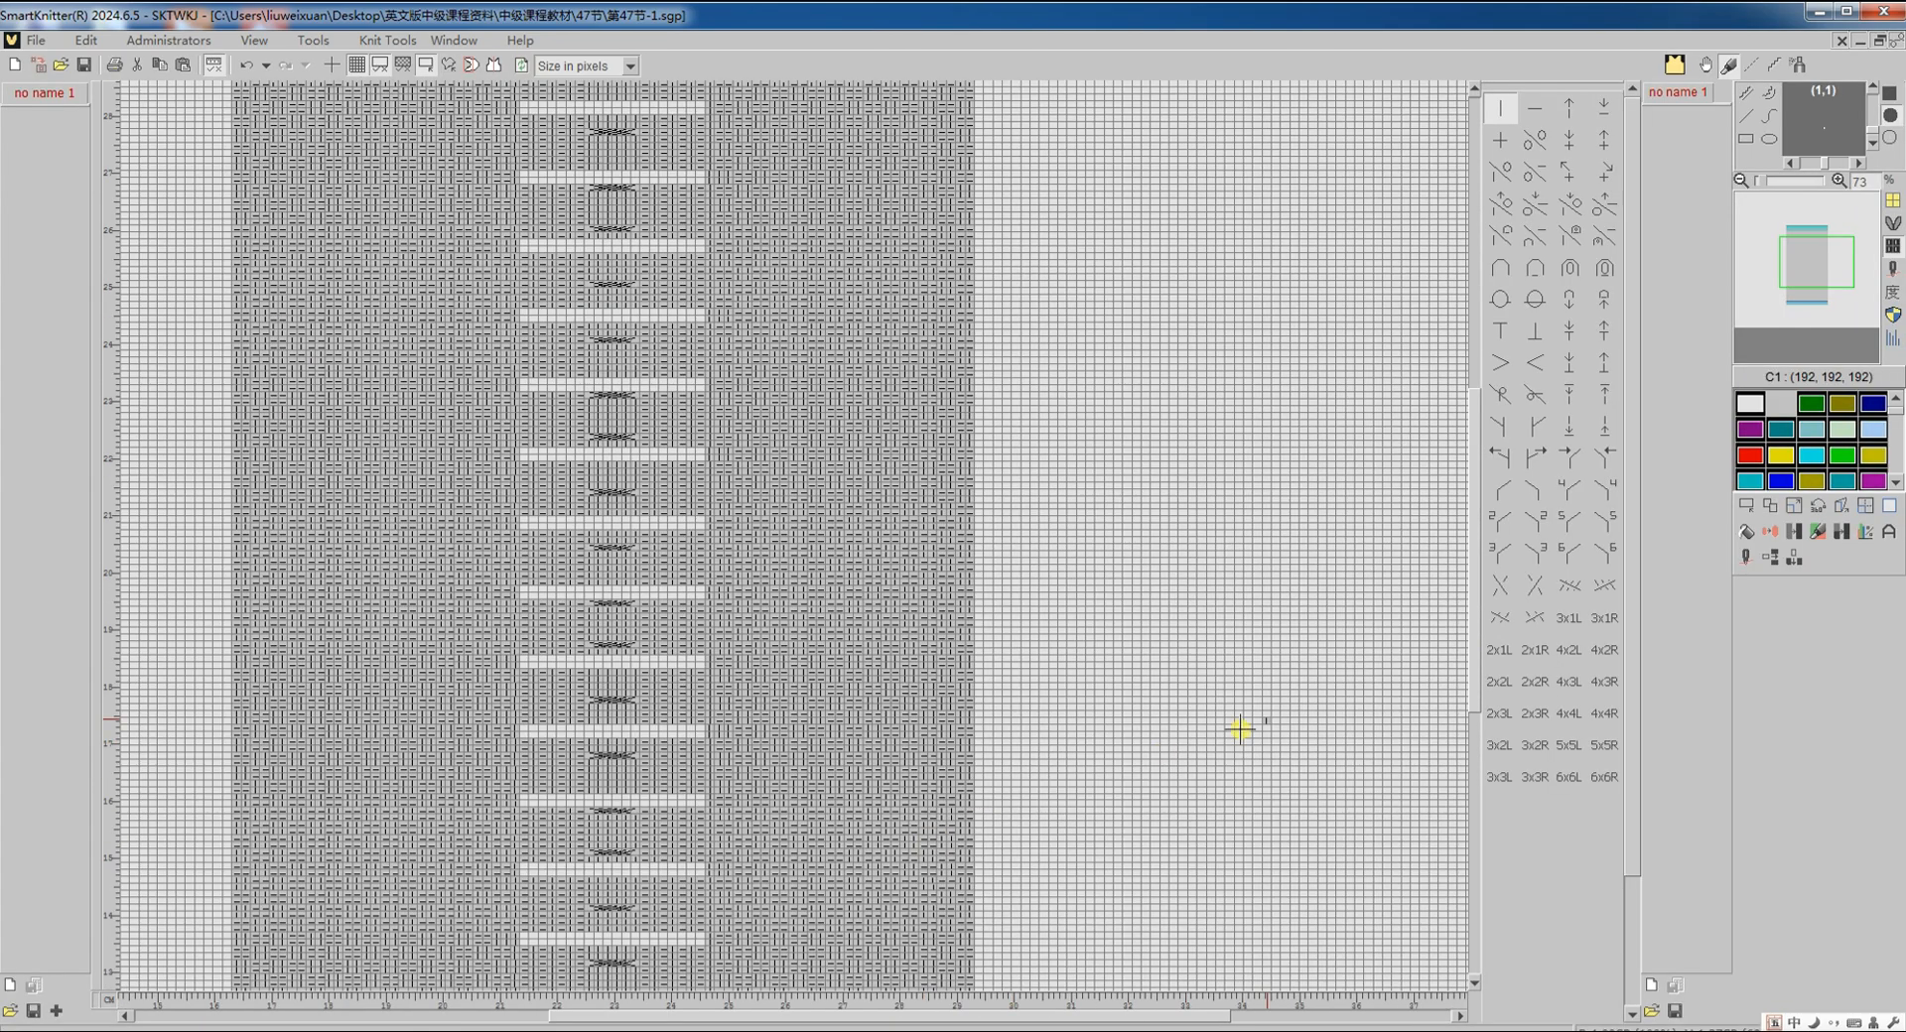
{"action": "left_click", "coordinate": [1746, 506]}
{"action": "scroll", "coordinate": [1446, 608], "scroll_direction": "down", "scroll_amount": 2}
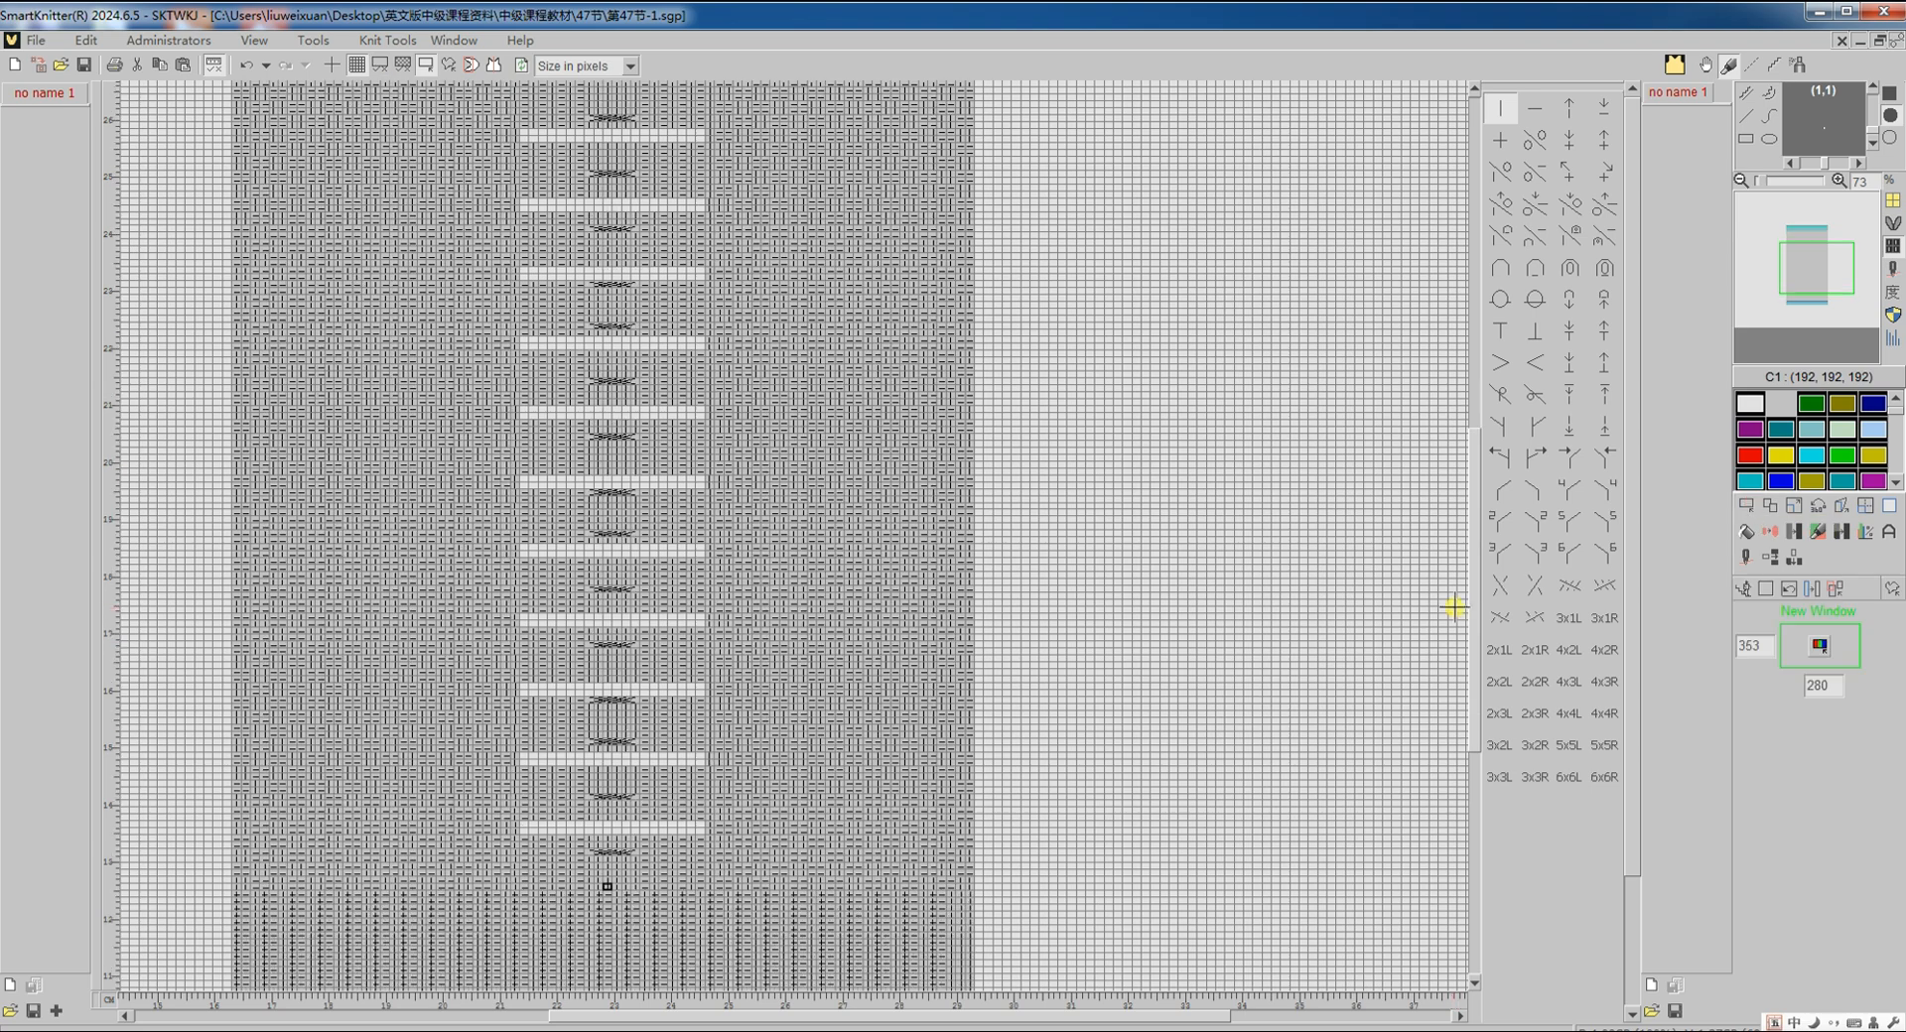
{"action": "scroll", "coordinate": [659, 711], "scroll_direction": "up", "scroll_amount": 6}
{"action": "left_click_drag", "start_coordinate": [461, 864], "coordinate": [756, 566]}
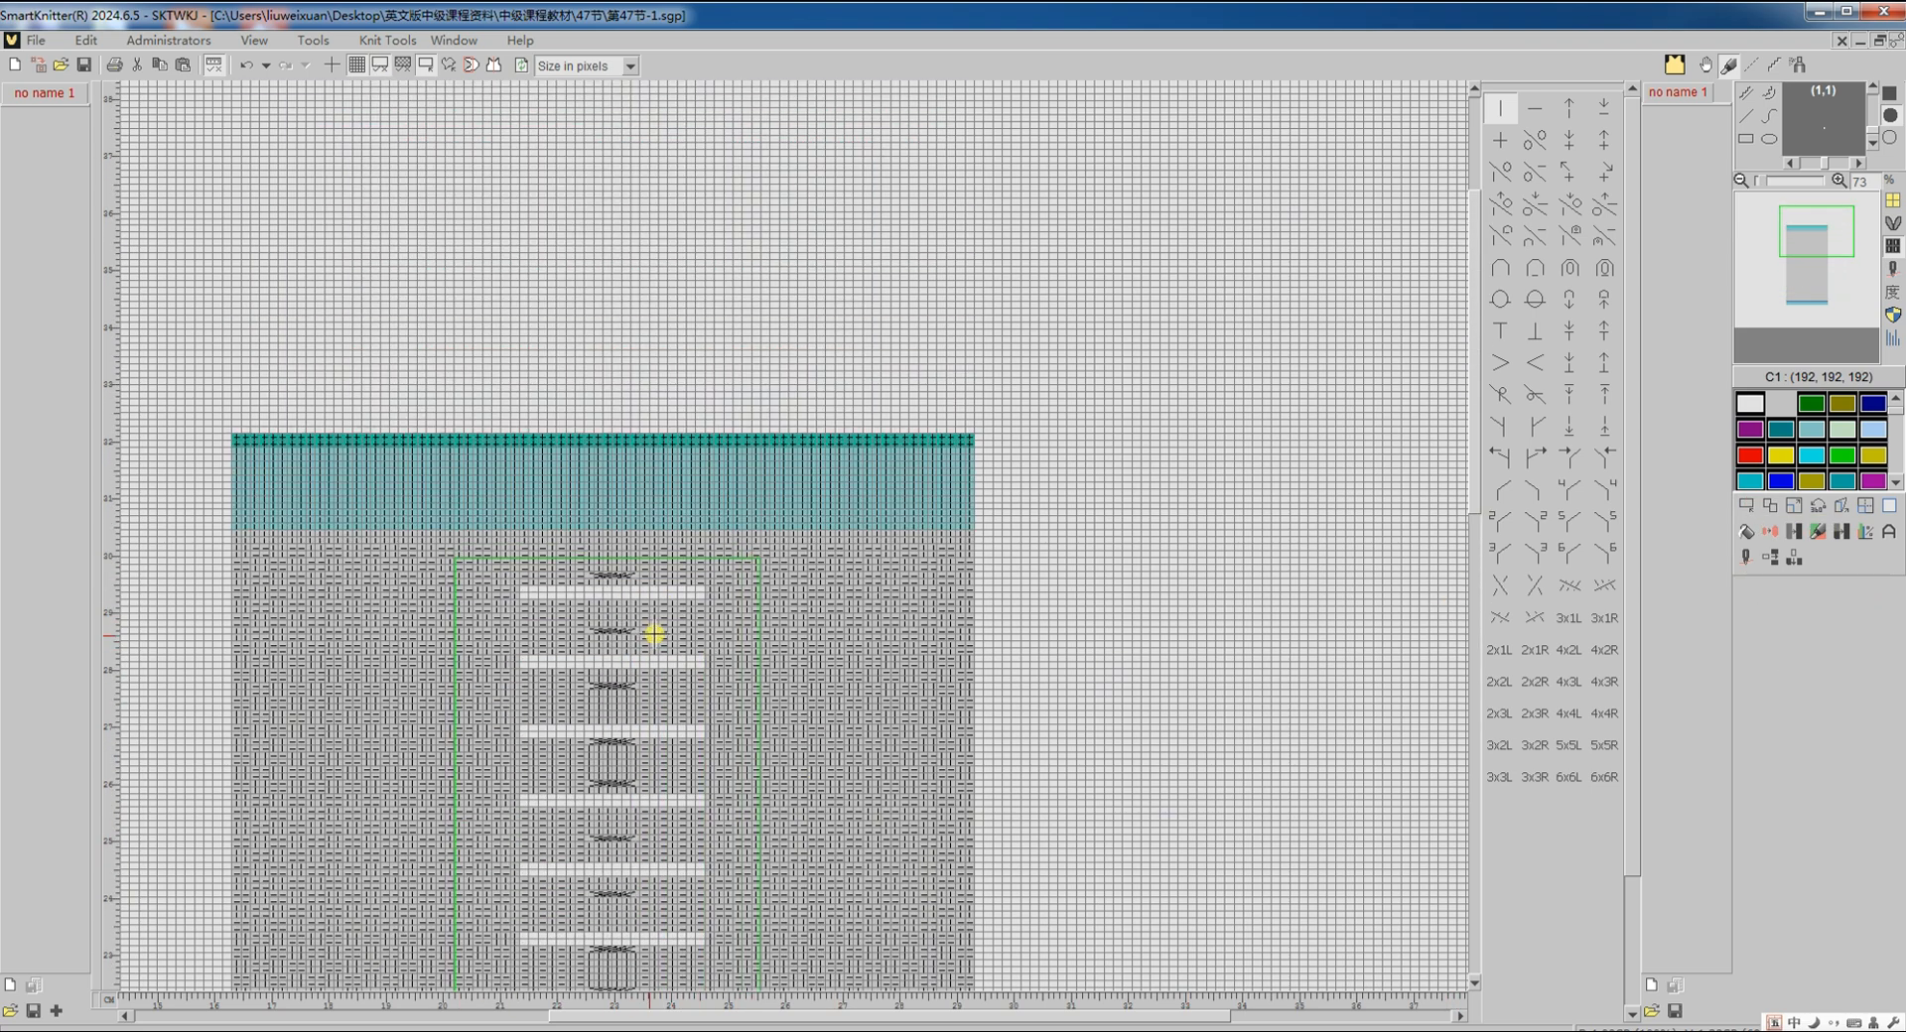
{"action": "scroll", "coordinate": [651, 633], "scroll_direction": "up", "scroll_amount": 3}
Step: Replace white with yellow colour C31 in the selected band using Chg colour
{"action": "left_click", "coordinate": [1740, 559]}
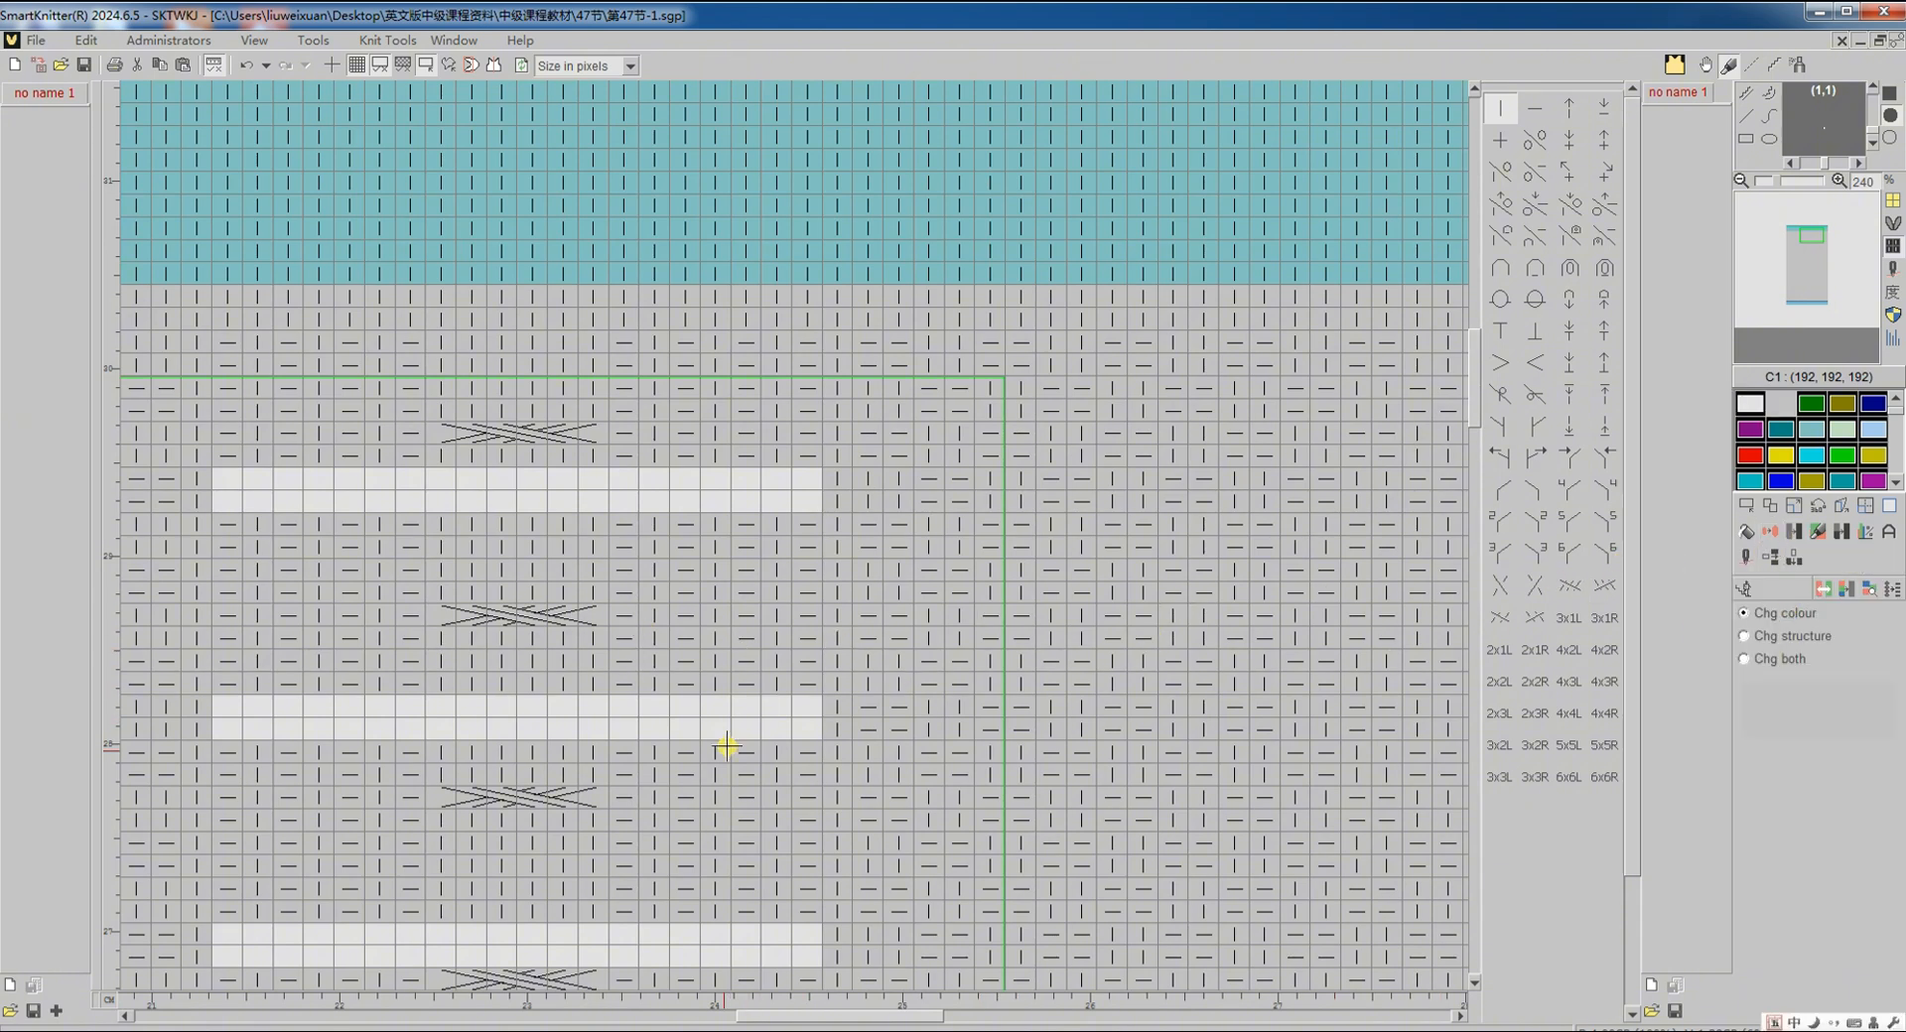
{"action": "left_click", "coordinate": [729, 716]}
{"action": "left_click", "coordinate": [1897, 483]}
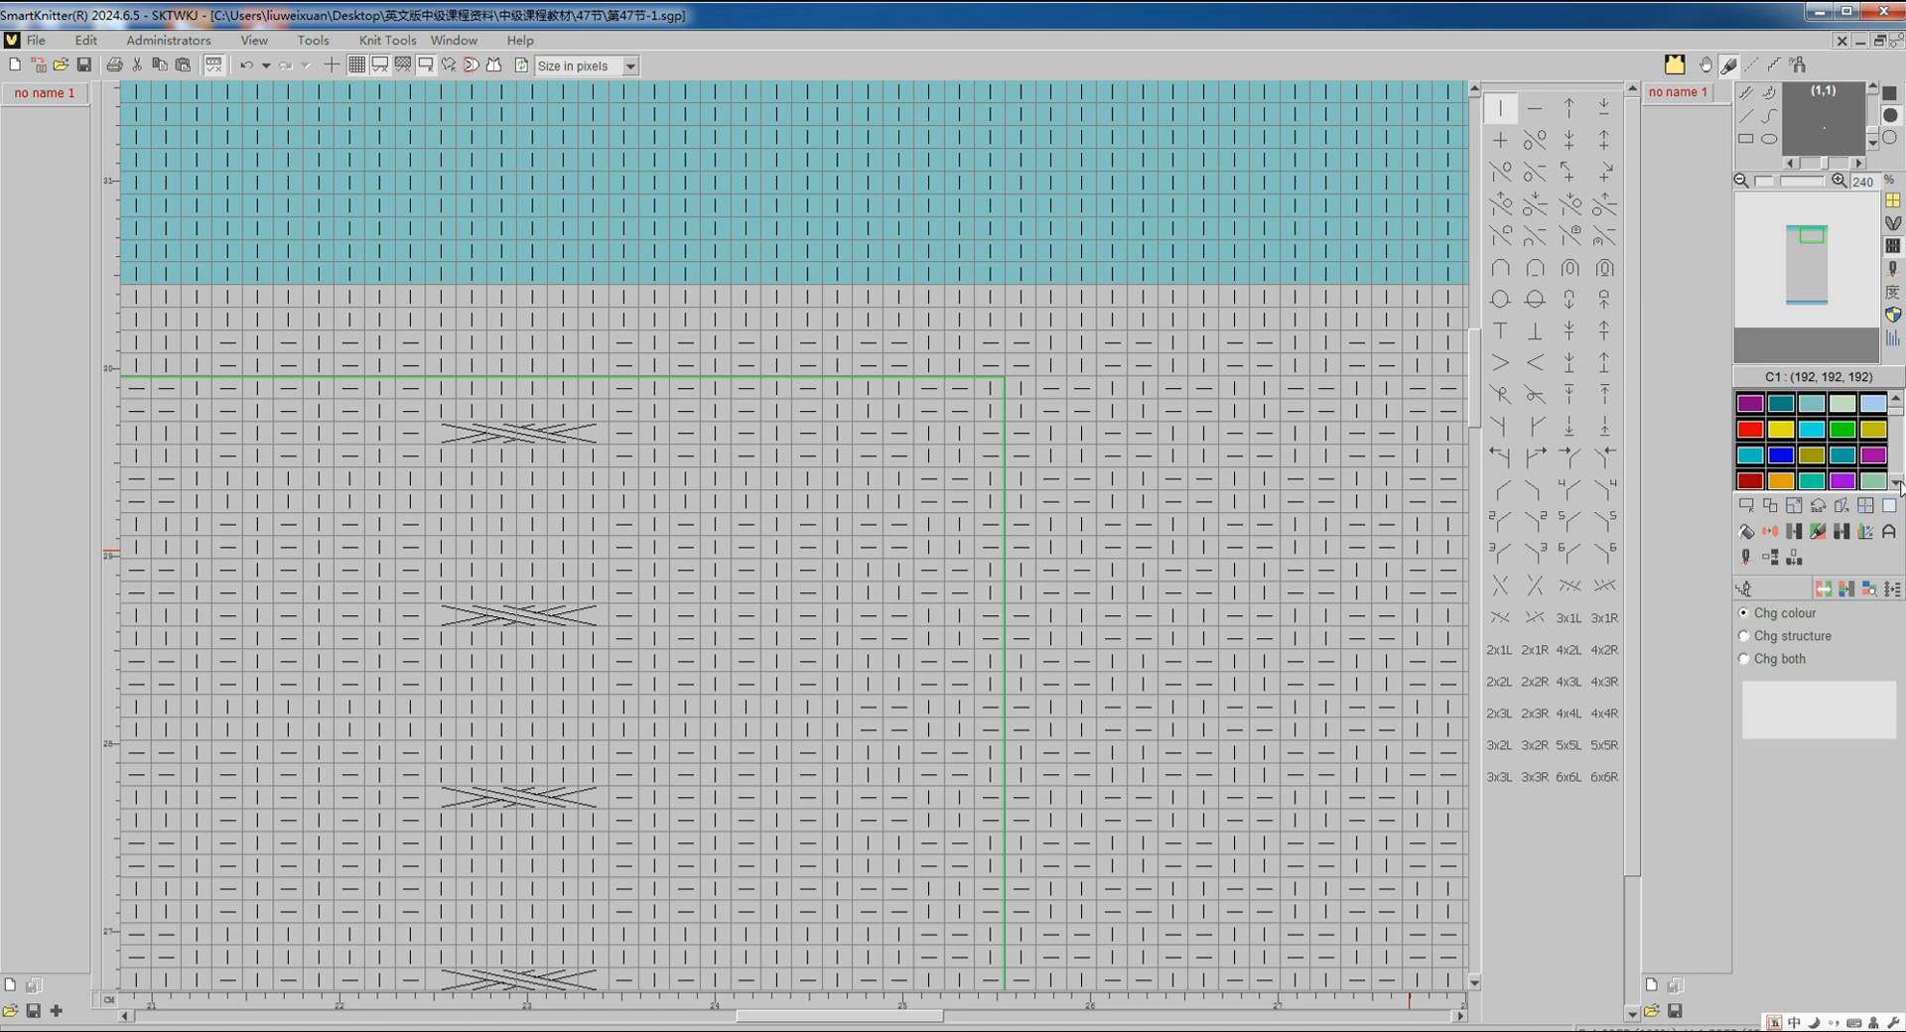
{"action": "left_click", "coordinate": [1897, 483]}
{"action": "left_click", "coordinate": [1784, 459]}
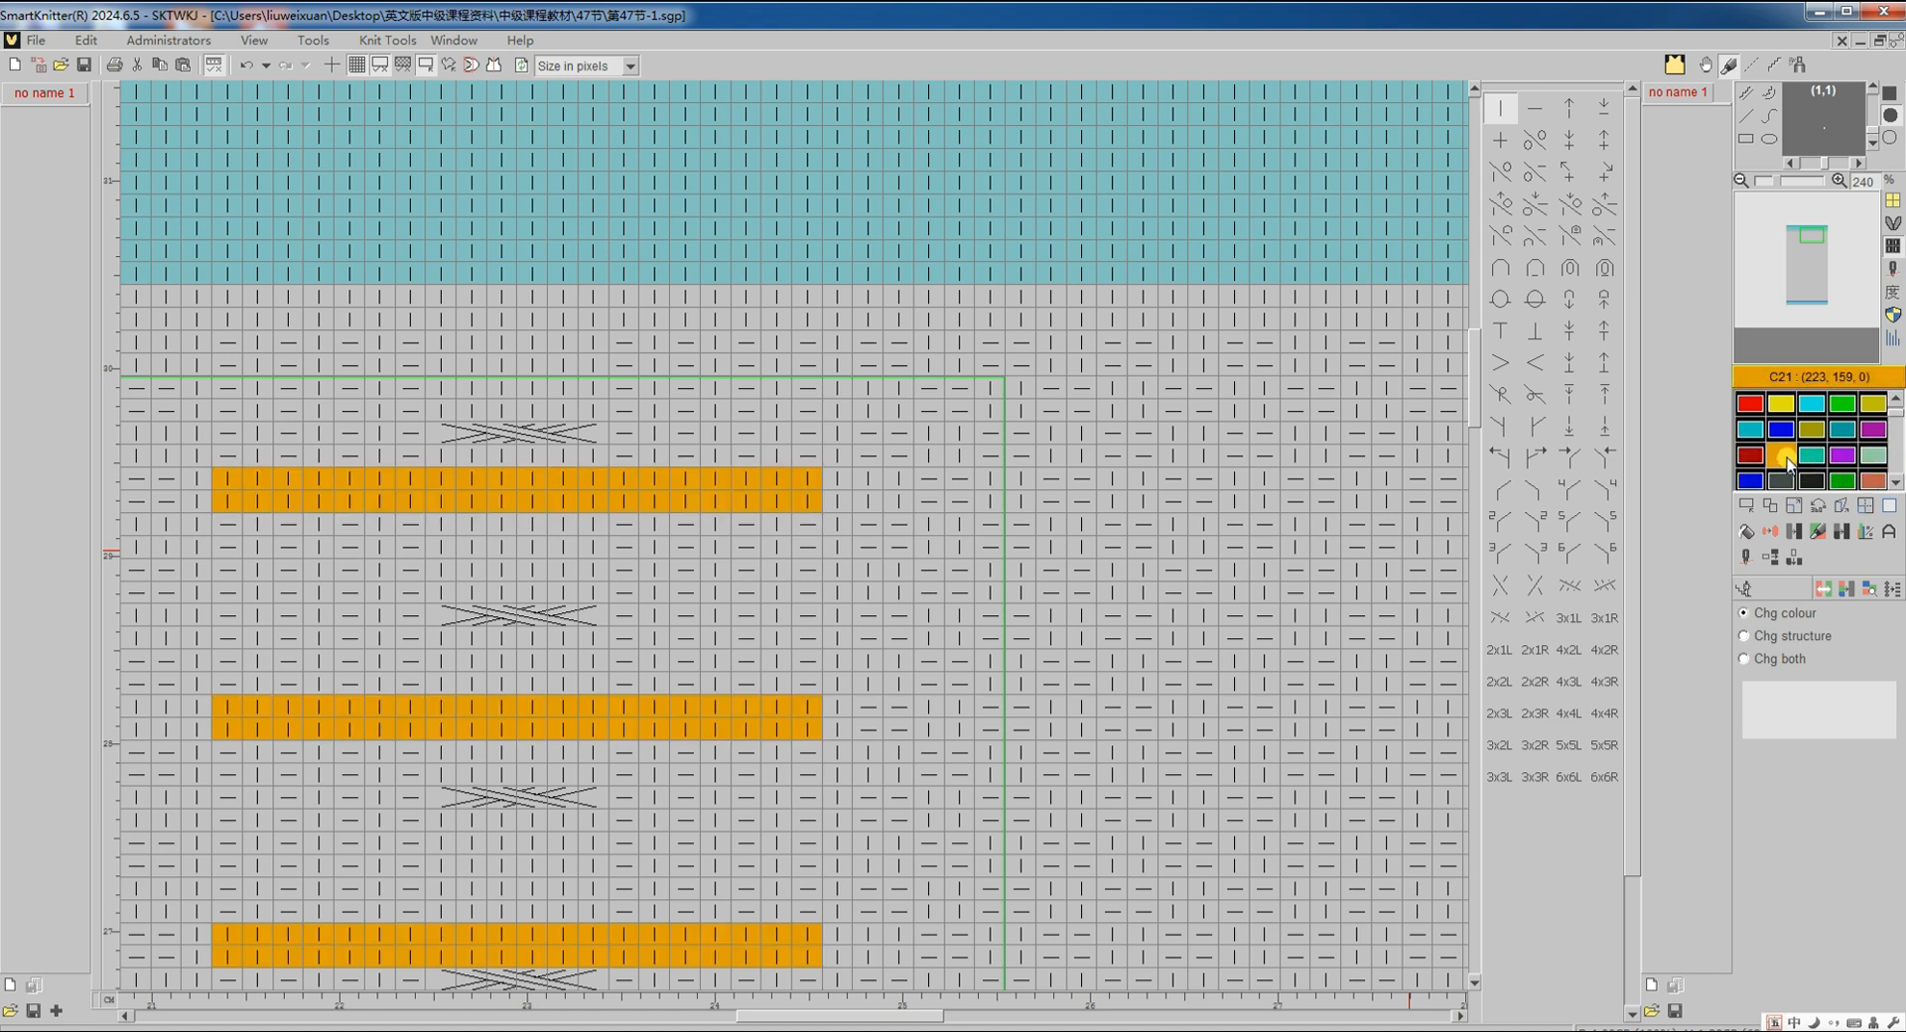
{"action": "scroll", "coordinate": [1786, 467], "scroll_direction": "down", "scroll_amount": 1}
{"action": "left_click", "coordinate": [1790, 484]}
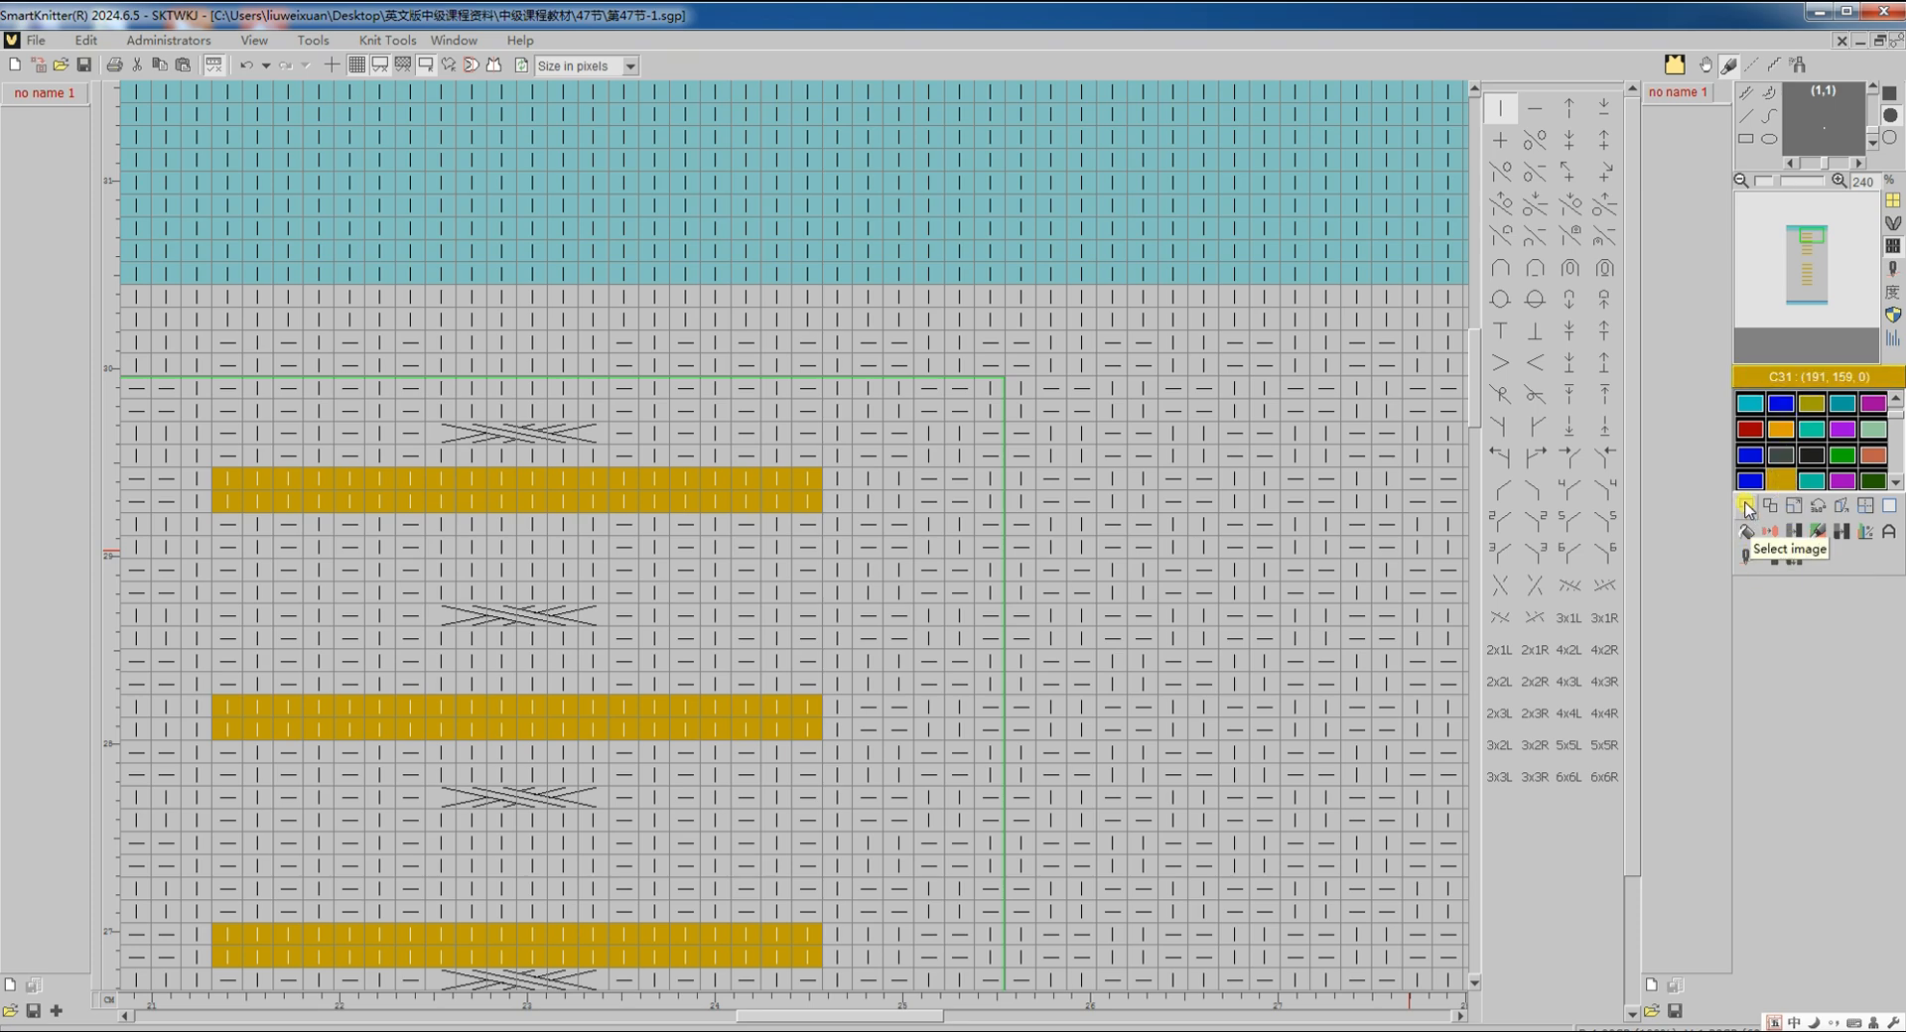
Step: Clear the selection around the recoloured marker rows
{"action": "left_click", "coordinate": [1747, 507]}
{"action": "left_click", "coordinate": [1763, 583]}
{"action": "scroll", "coordinate": [1582, 556], "scroll_direction": "down", "scroll_amount": 7}
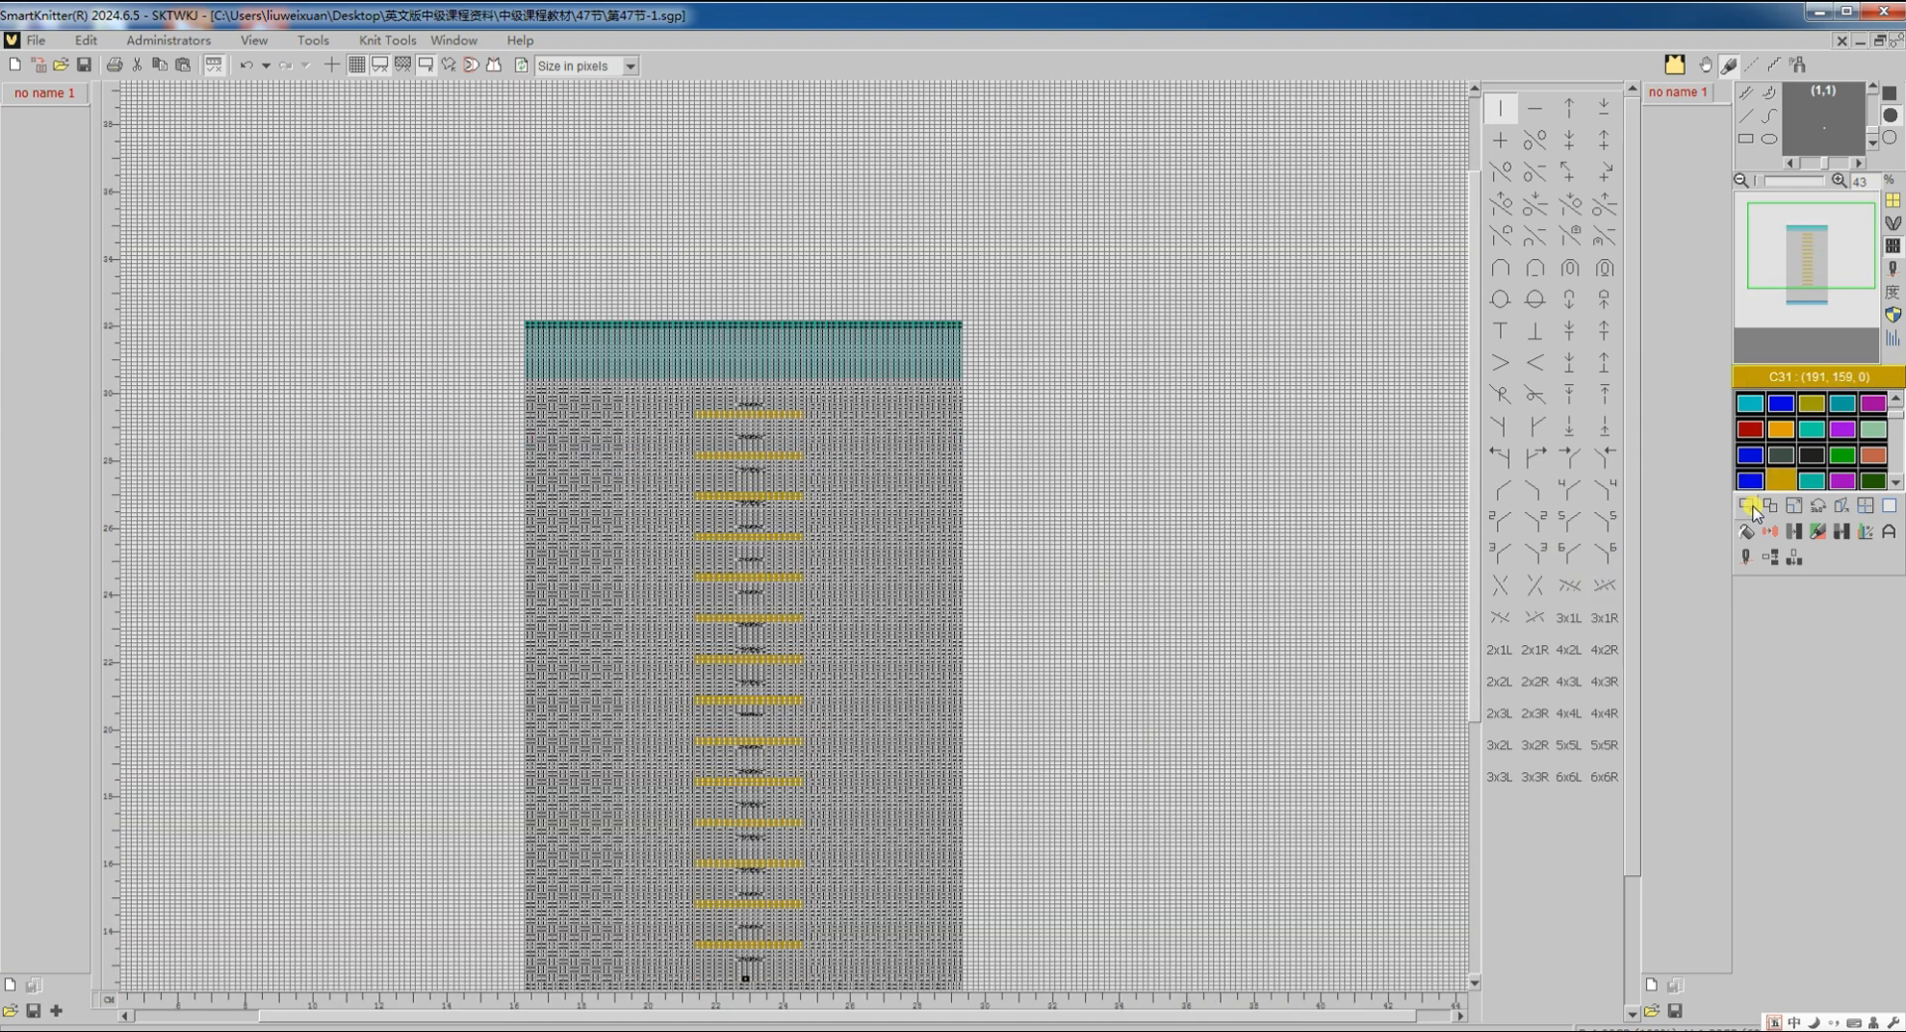
Step: Select the entire design and open Knit Tools' Narrowing function menu
{"action": "left_click", "coordinate": [1749, 508]}
{"action": "scroll", "coordinate": [1072, 647], "scroll_direction": "down", "scroll_amount": 3}
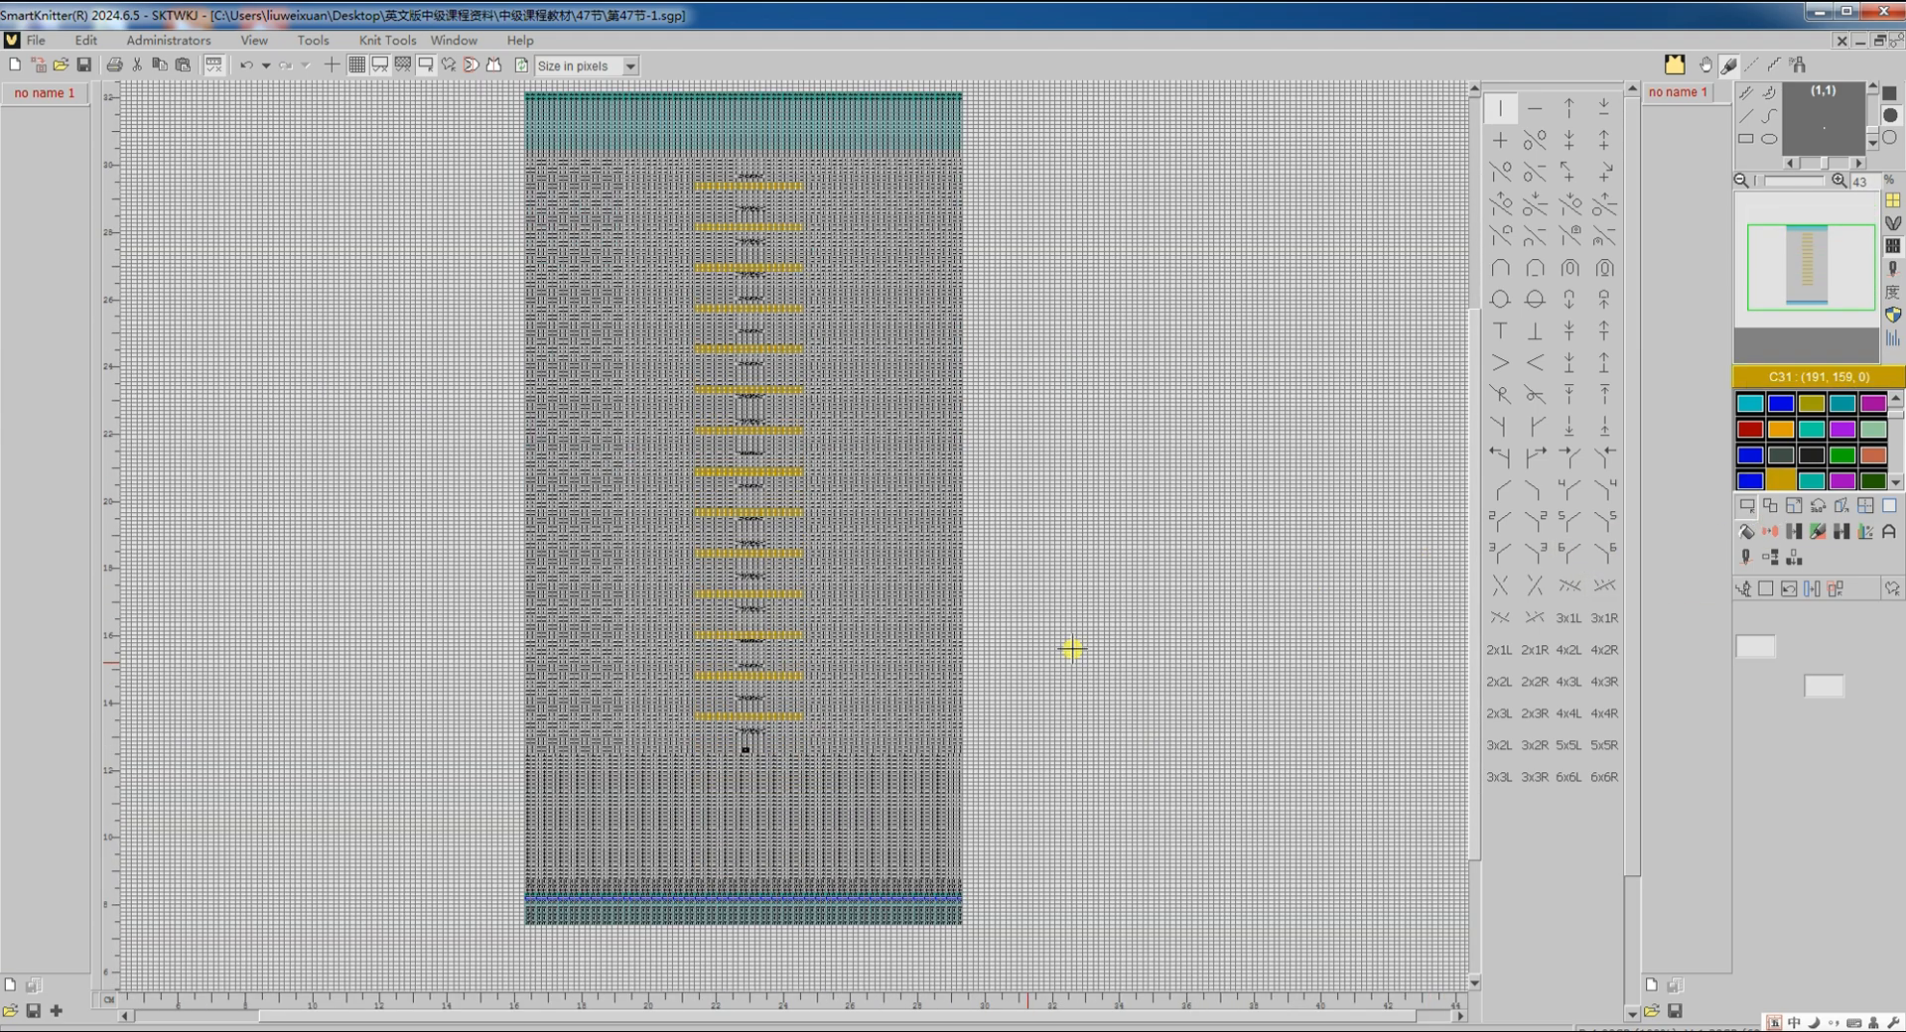
{"action": "left_click_drag", "start_coordinate": [407, 755], "coordinate": [1042, 263]}
{"action": "scroll", "coordinate": [1063, 127], "scroll_direction": "up", "scroll_amount": 3}
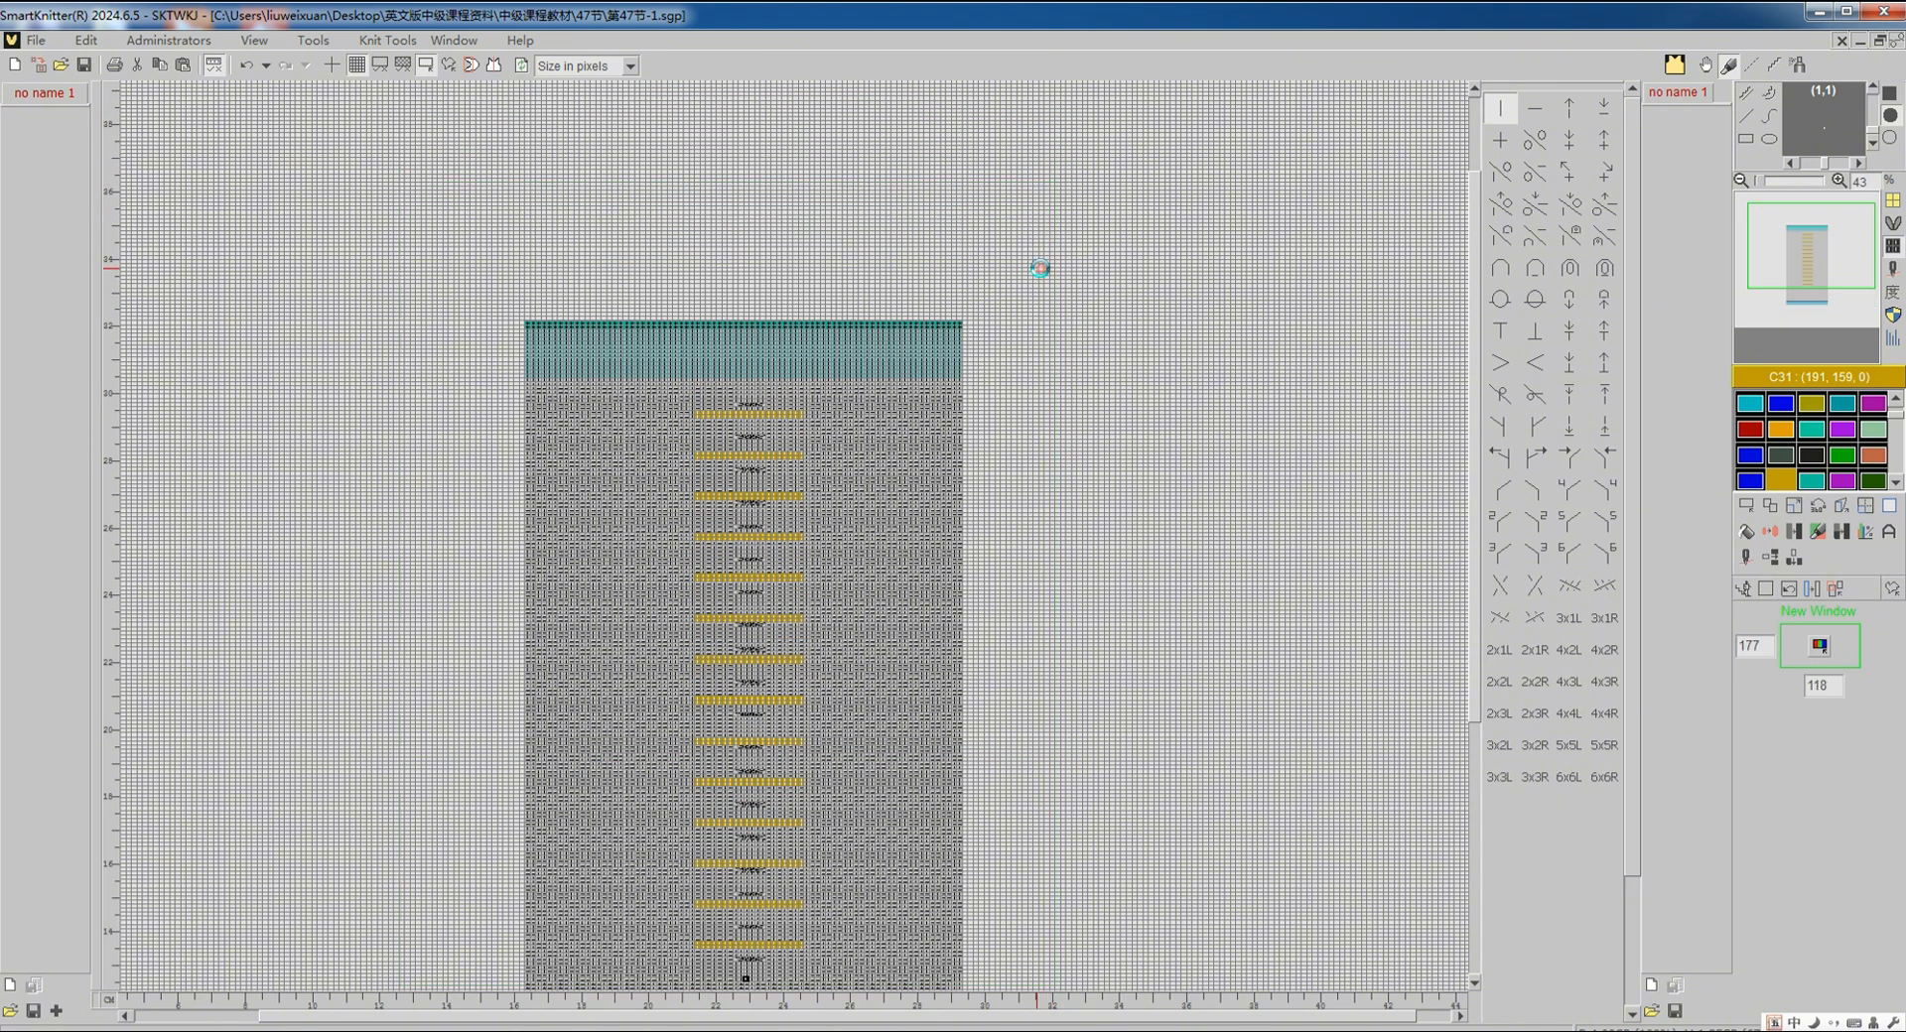
{"action": "left_click", "coordinate": [400, 43]}
{"action": "mouse_move", "coordinate": [477, 297]}
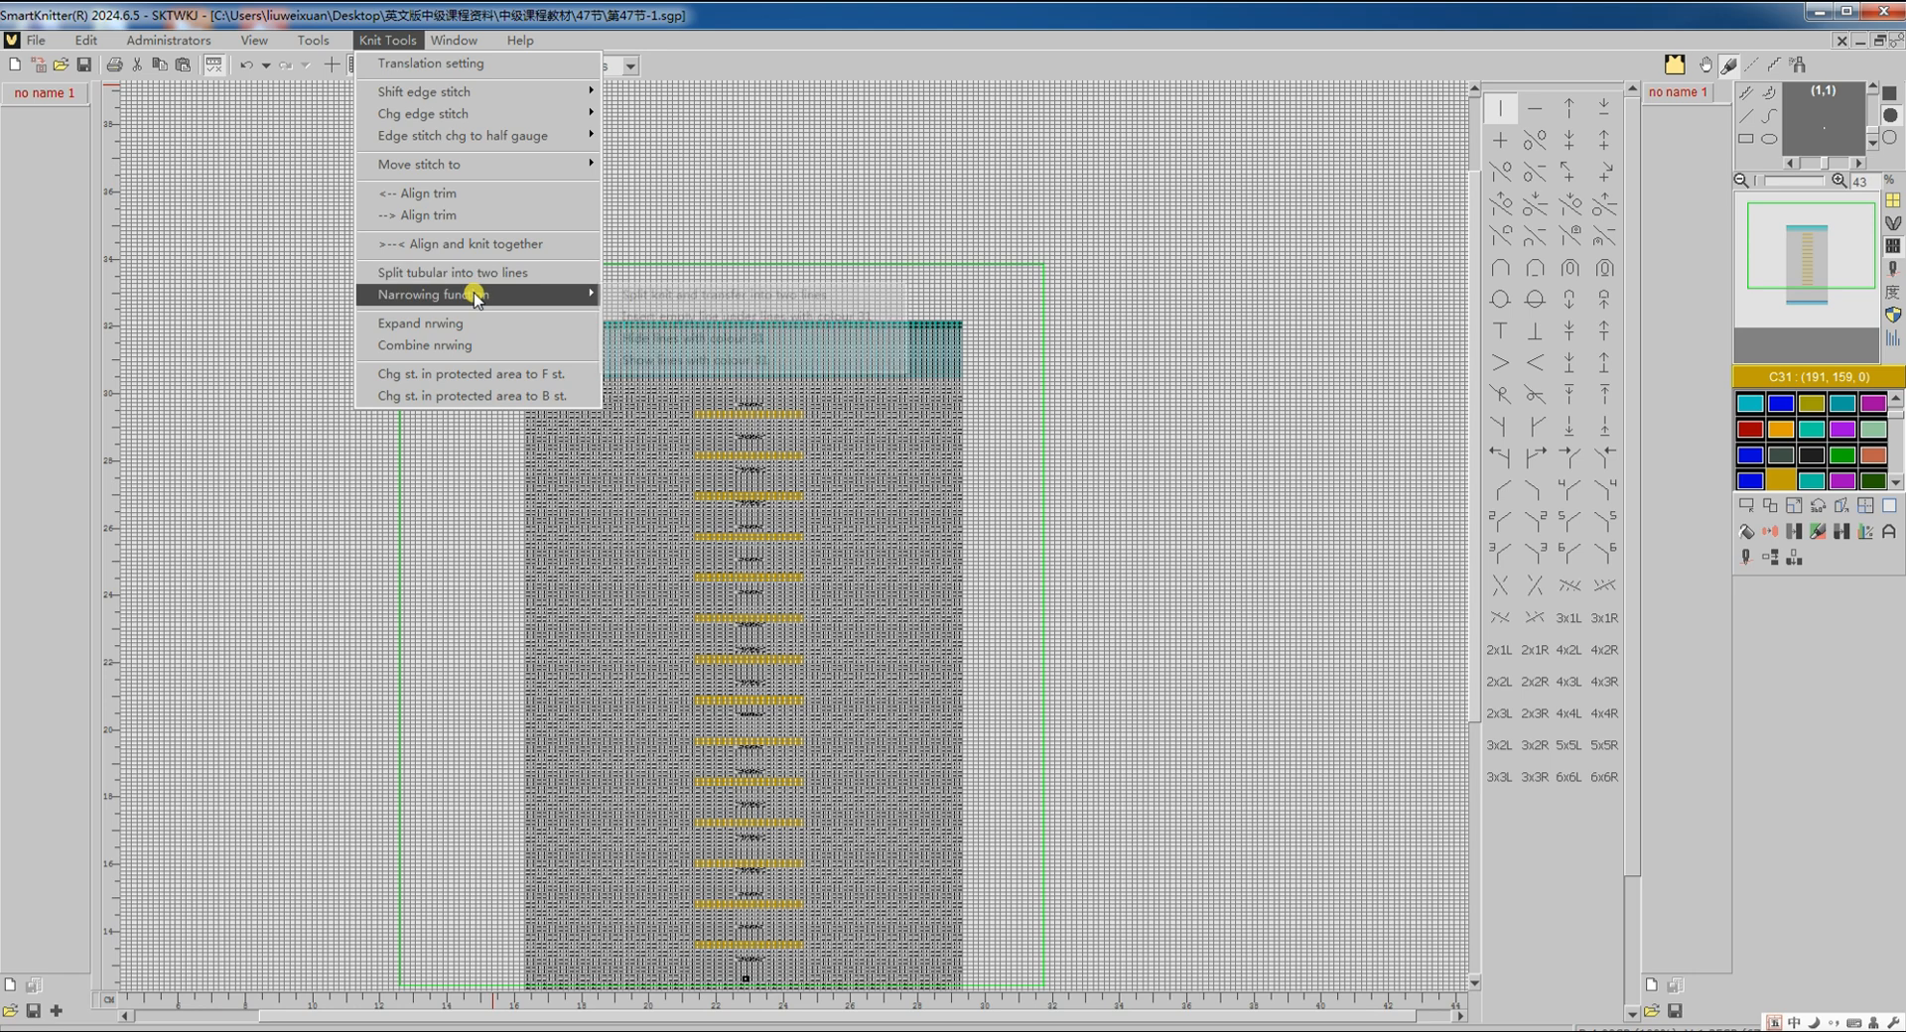
{"action": "left_click", "coordinate": [685, 339]}
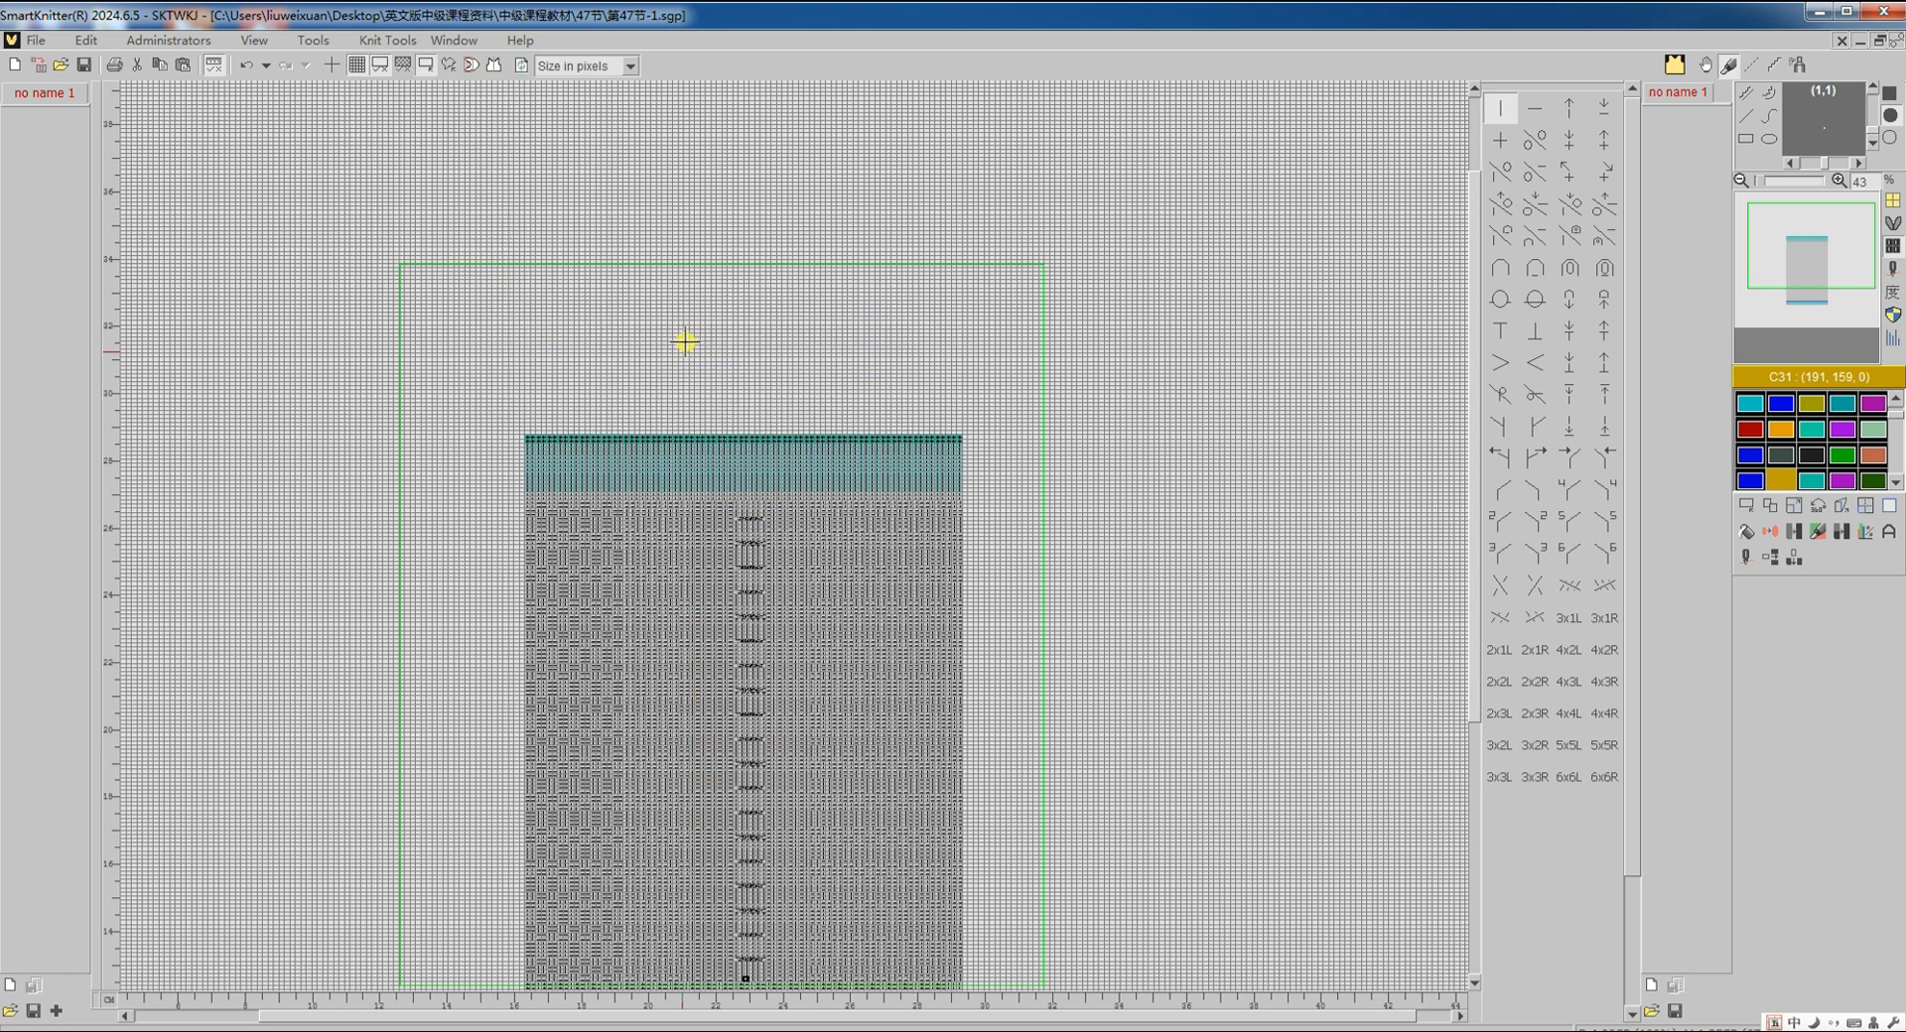
{"action": "scroll", "coordinate": [751, 721], "scroll_direction": "down", "scroll_amount": 5}
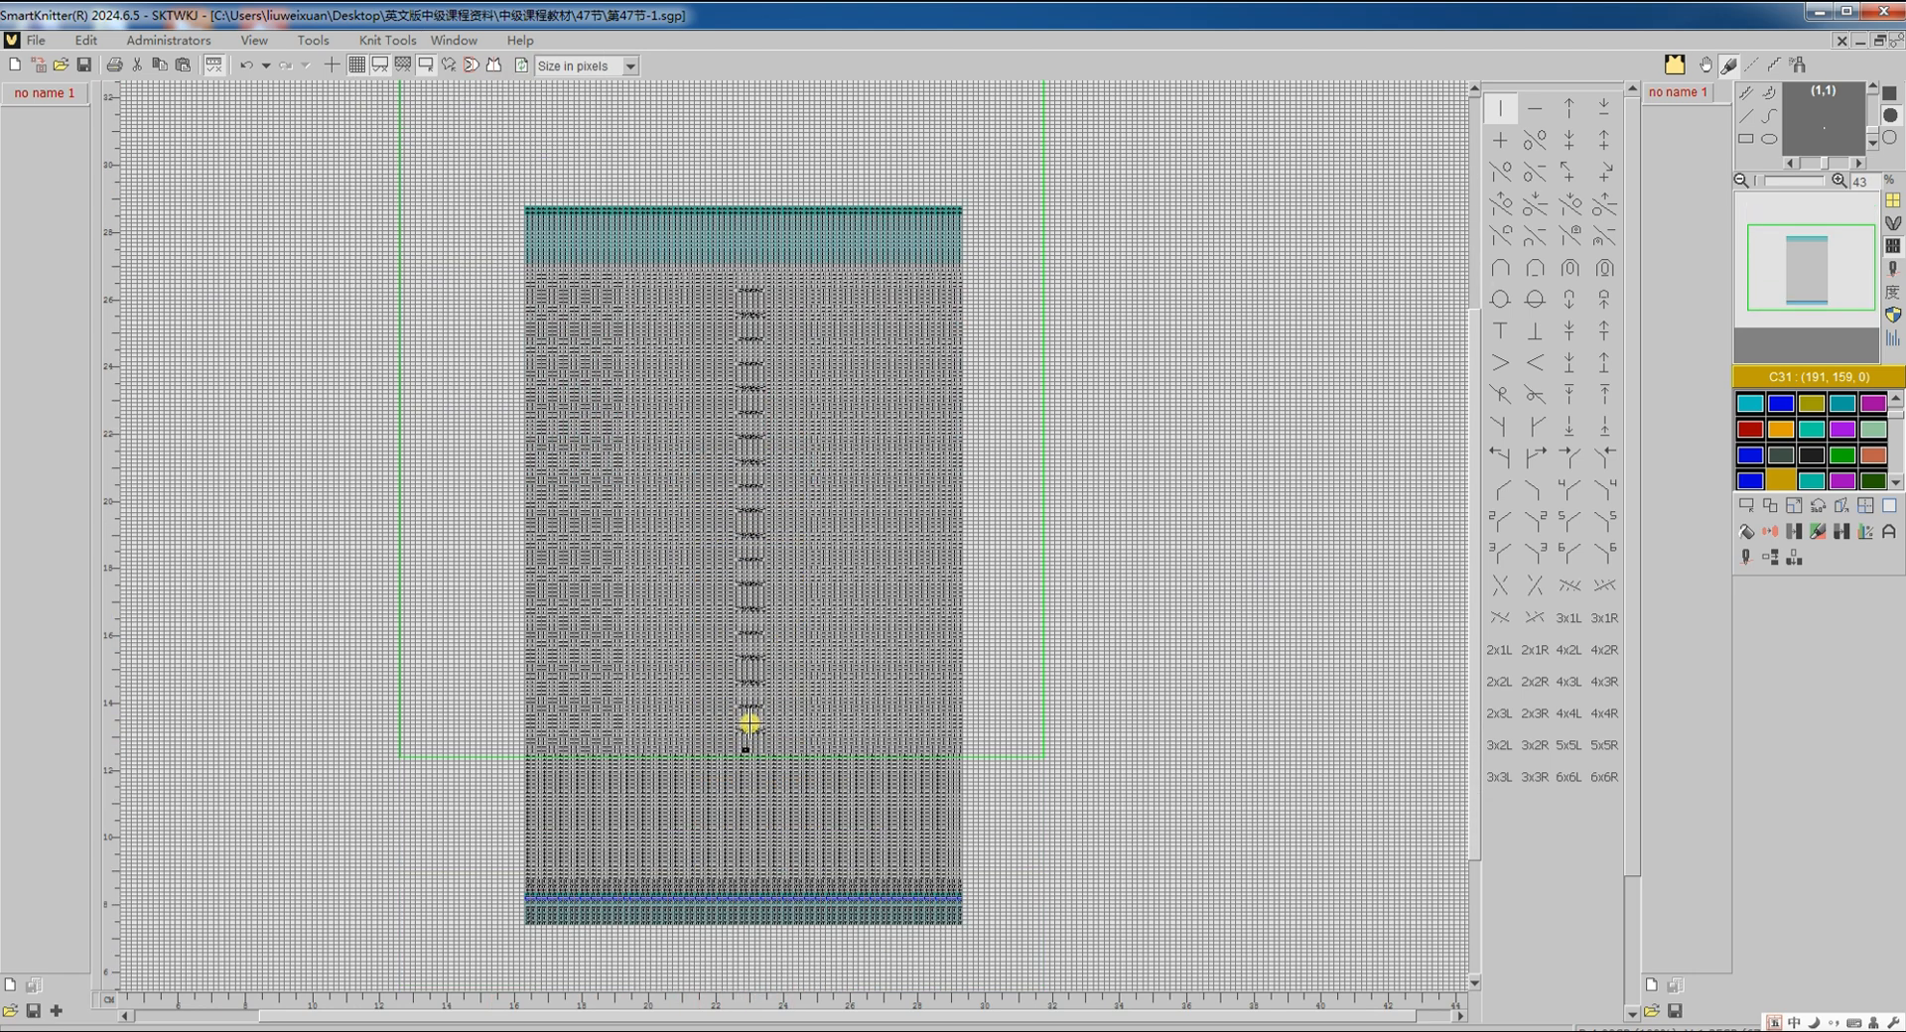
{"action": "scroll", "coordinate": [751, 722], "scroll_direction": "up", "scroll_amount": 4, "text": "ctrl"}
{"action": "left_click", "coordinate": [1742, 533]}
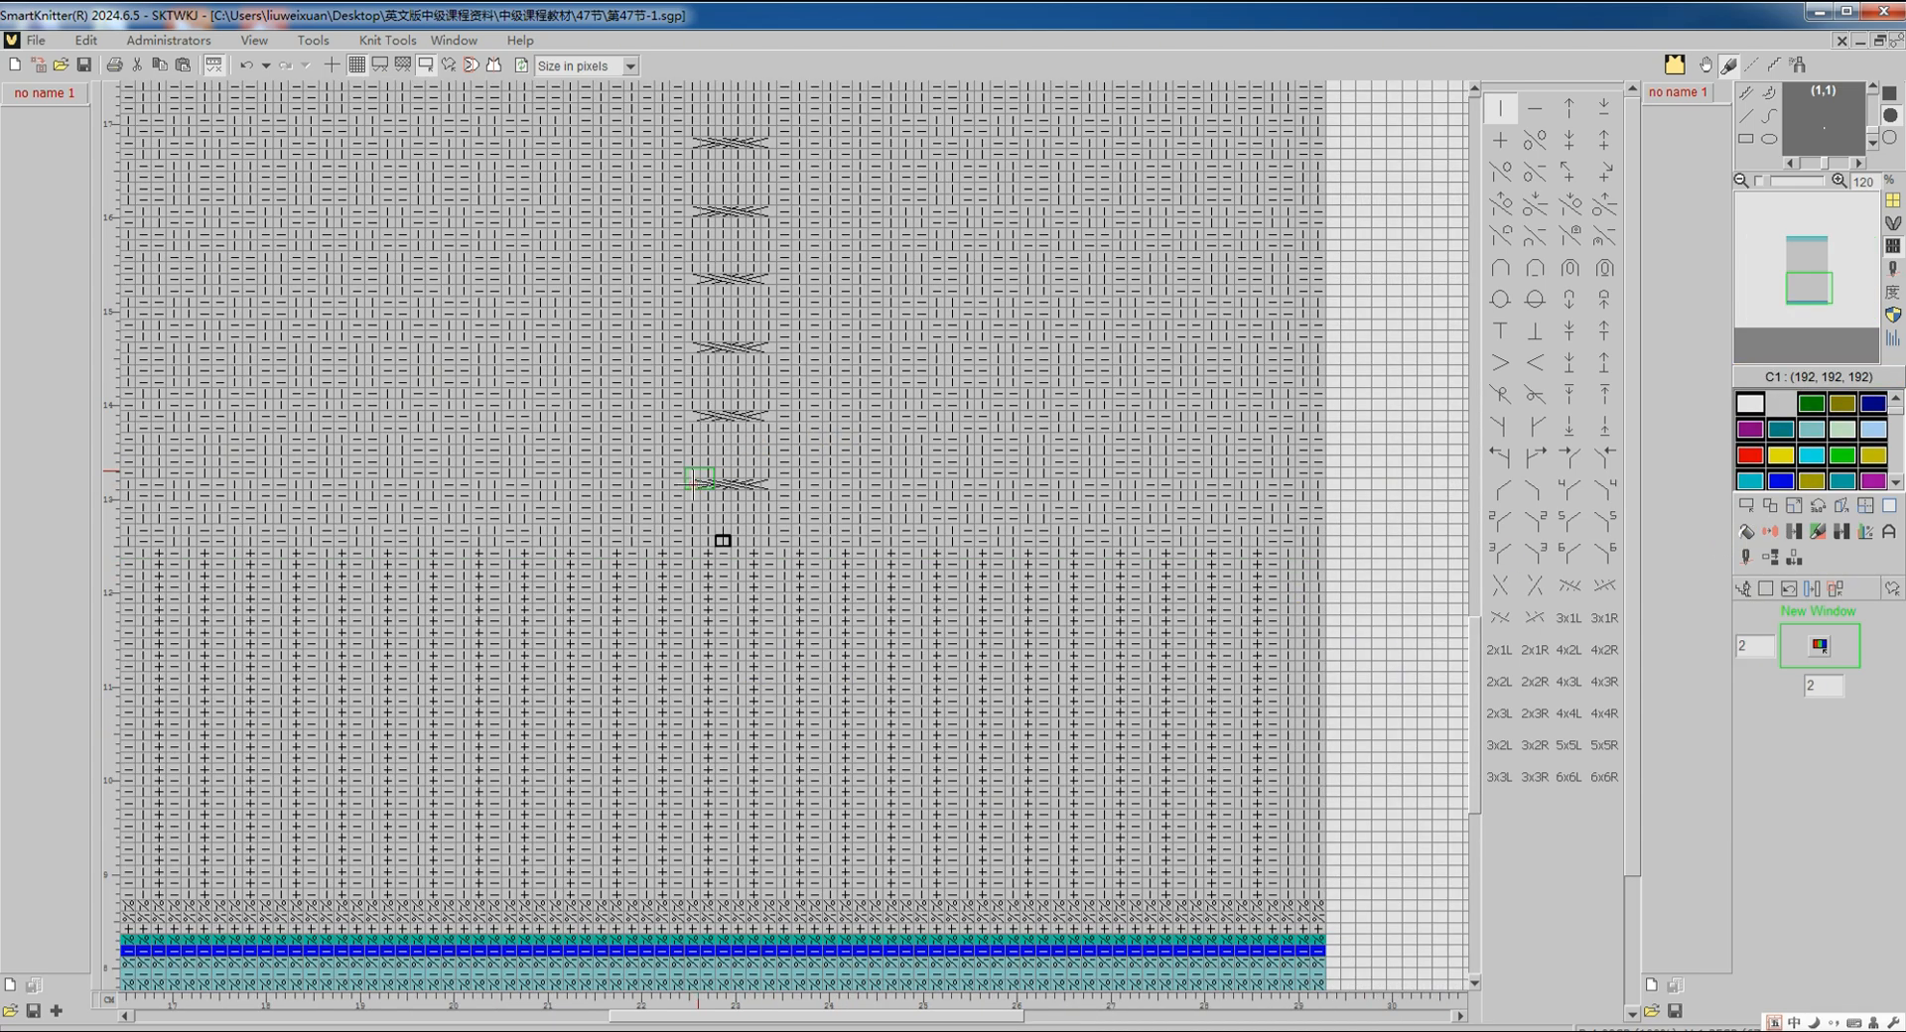
{"action": "scroll", "coordinate": [725, 432], "scroll_direction": "up", "scroll_amount": 8}
{"action": "scroll", "coordinate": [726, 429], "scroll_direction": "up", "scroll_amount": 5}
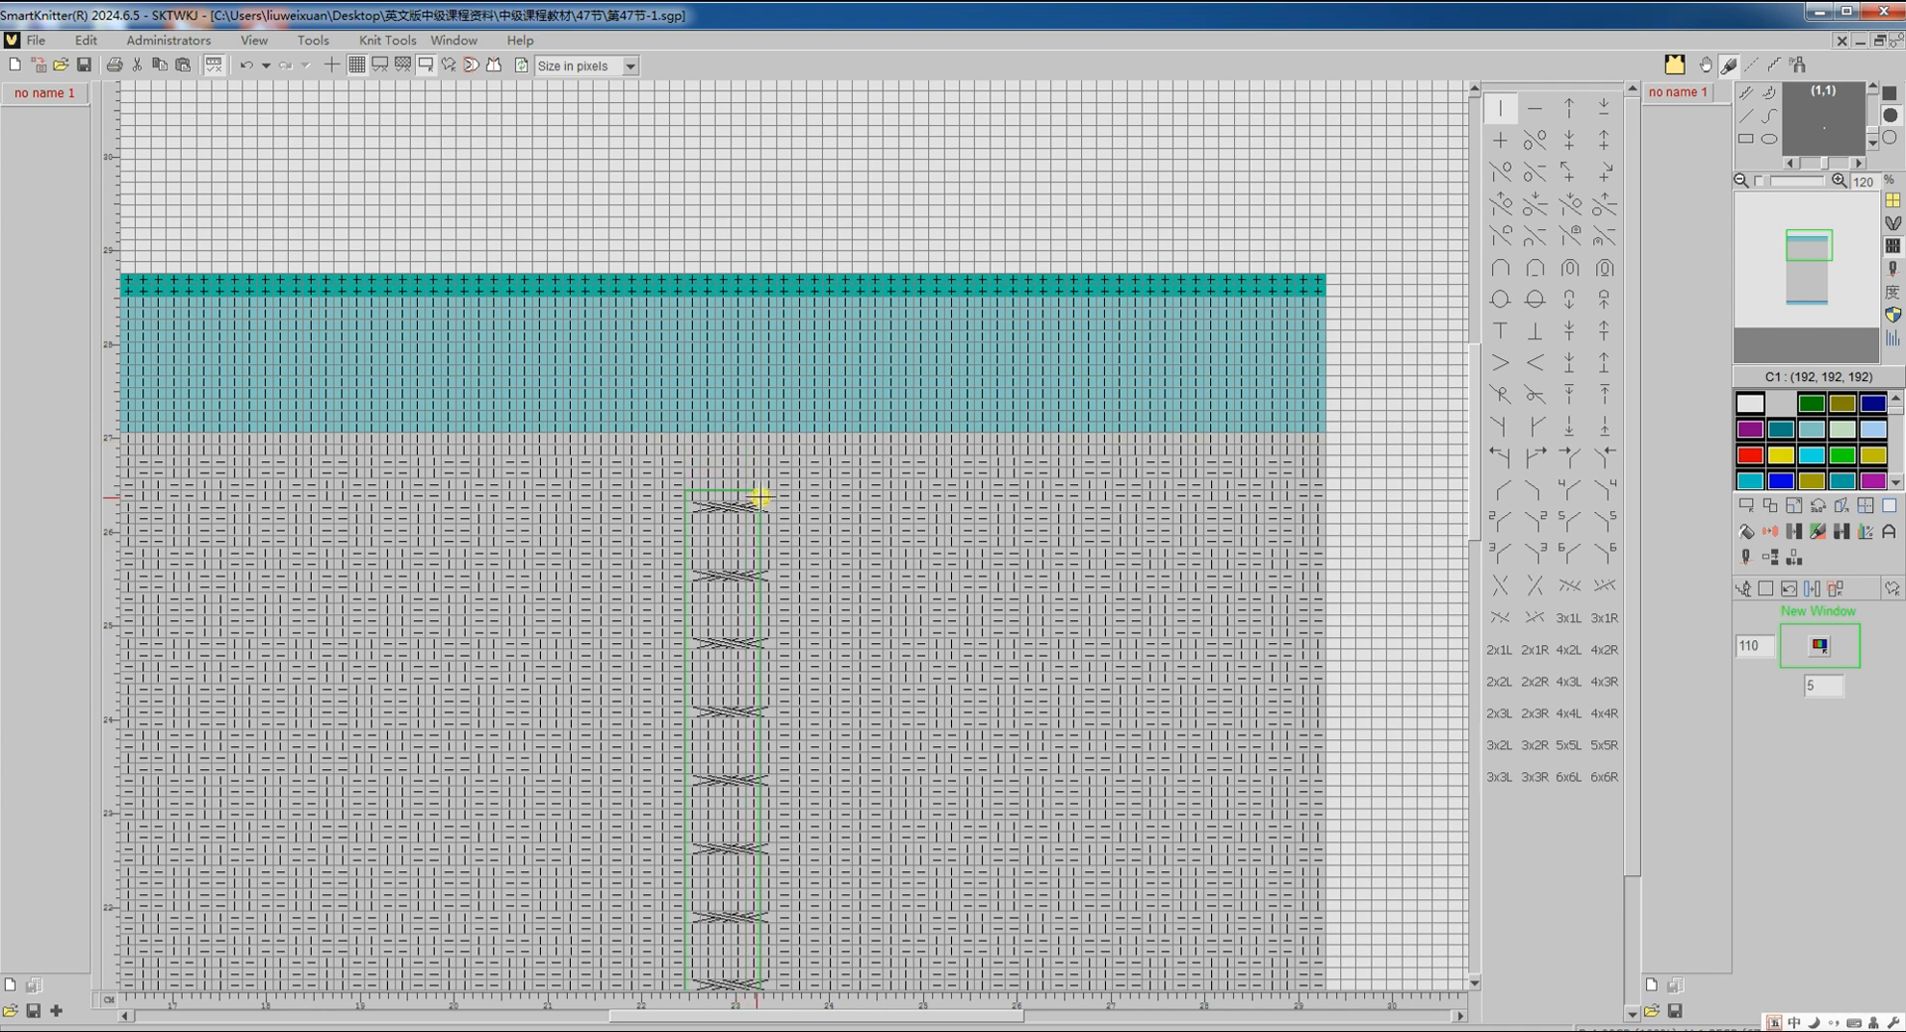
{"action": "left_click", "coordinate": [767, 488]}
{"action": "scroll", "coordinate": [840, 507], "scroll_direction": "down", "scroll_amount": 11}
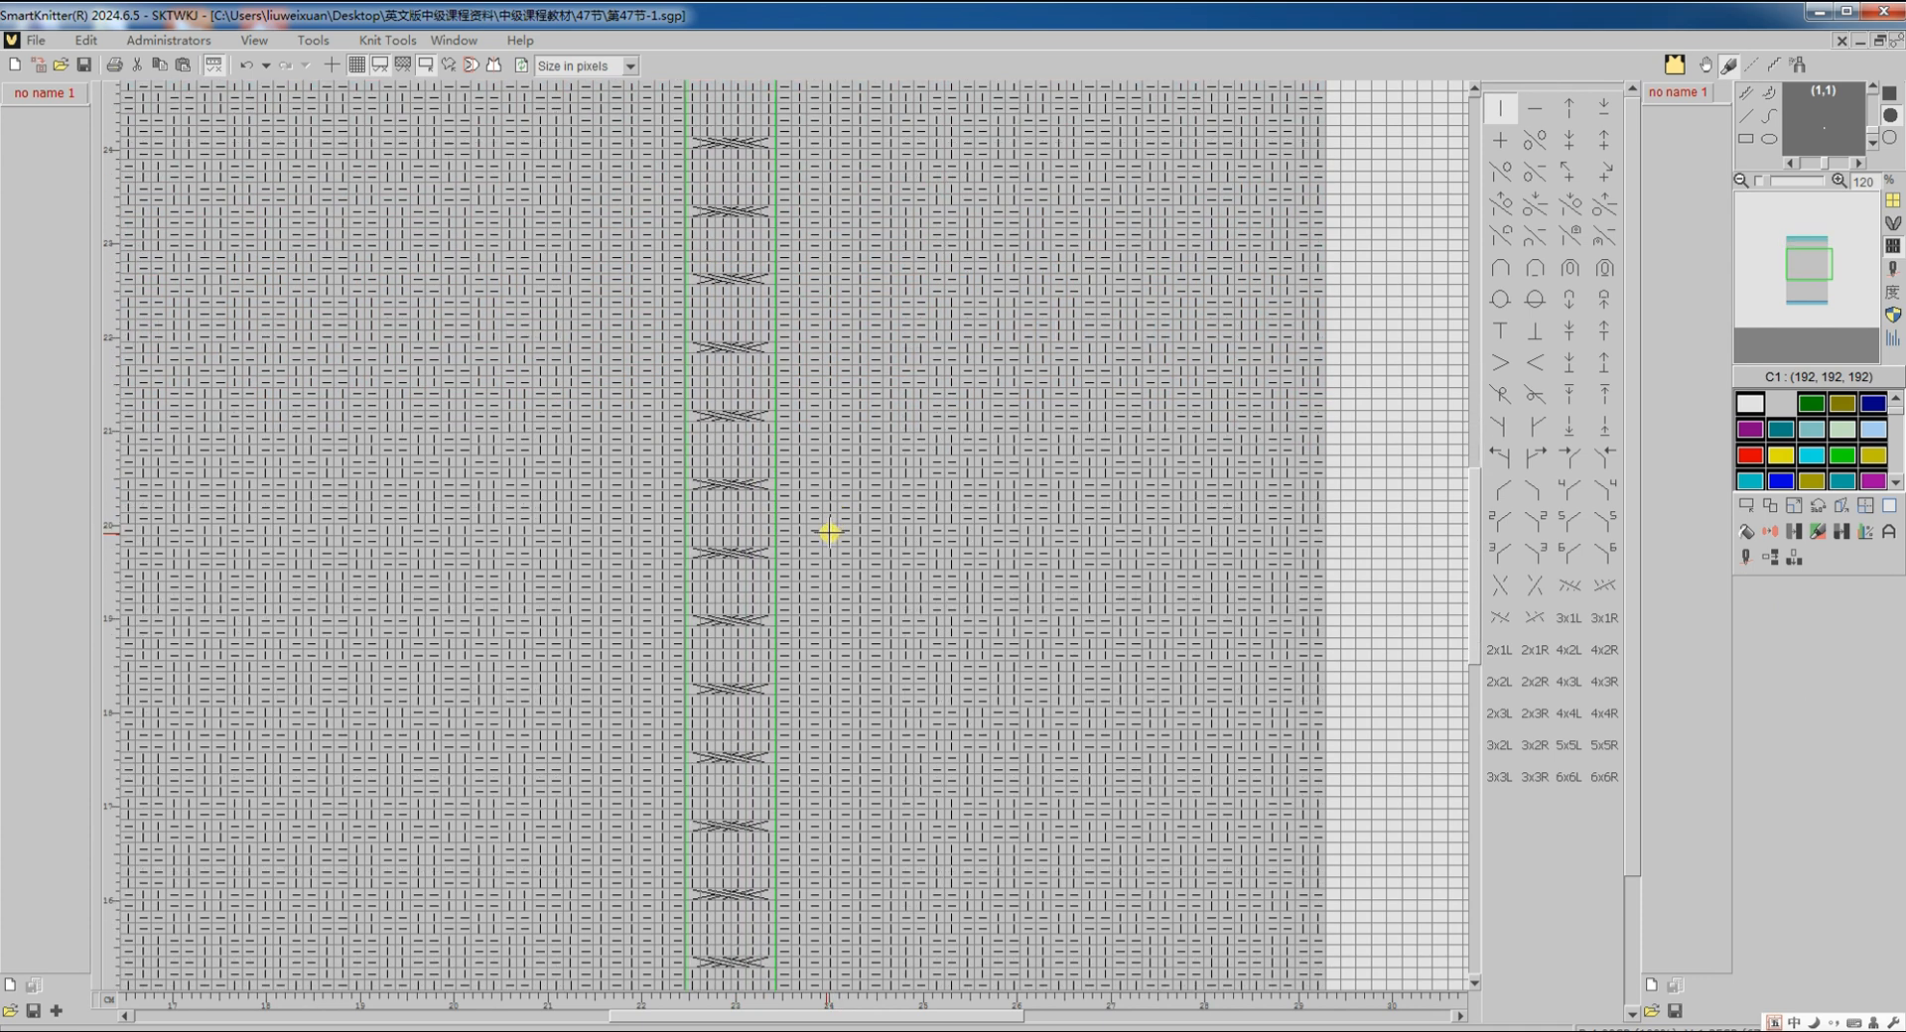
{"action": "scroll", "coordinate": [757, 493], "scroll_direction": "up", "scroll_amount": 1}
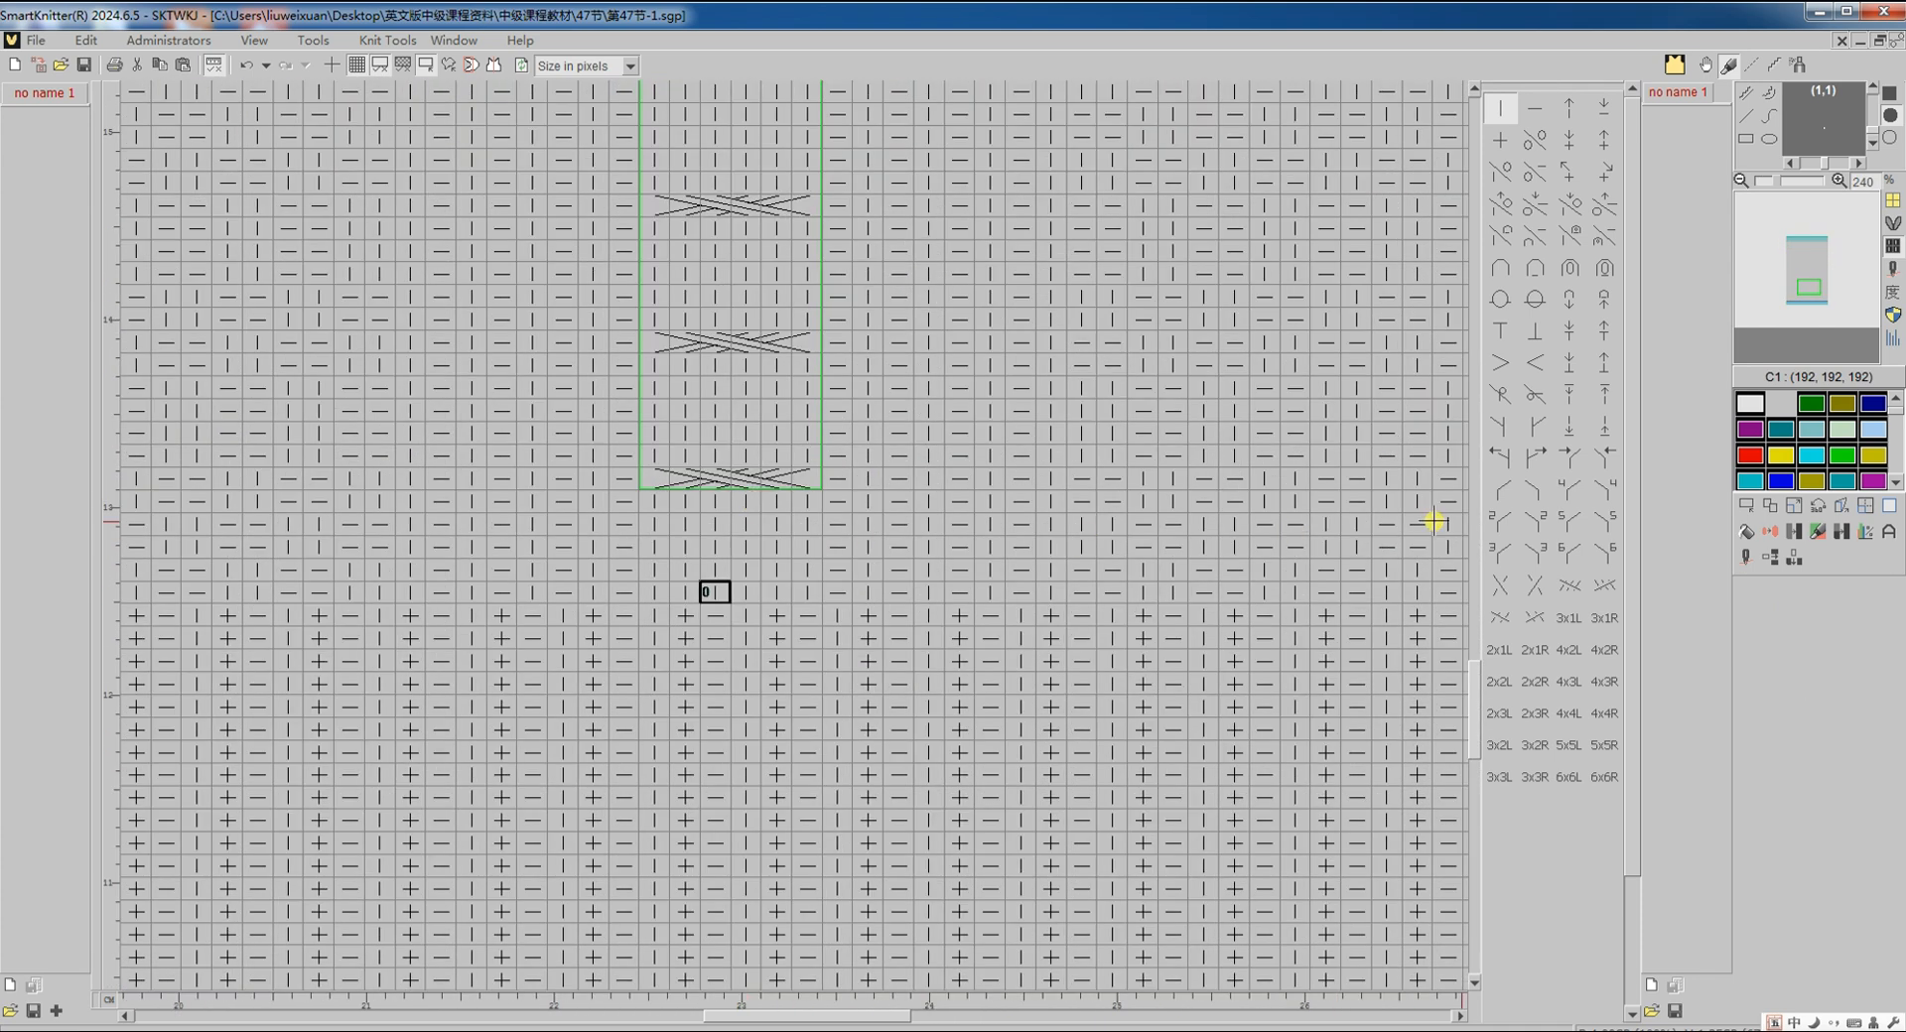
{"action": "left_click", "coordinate": [1770, 507]}
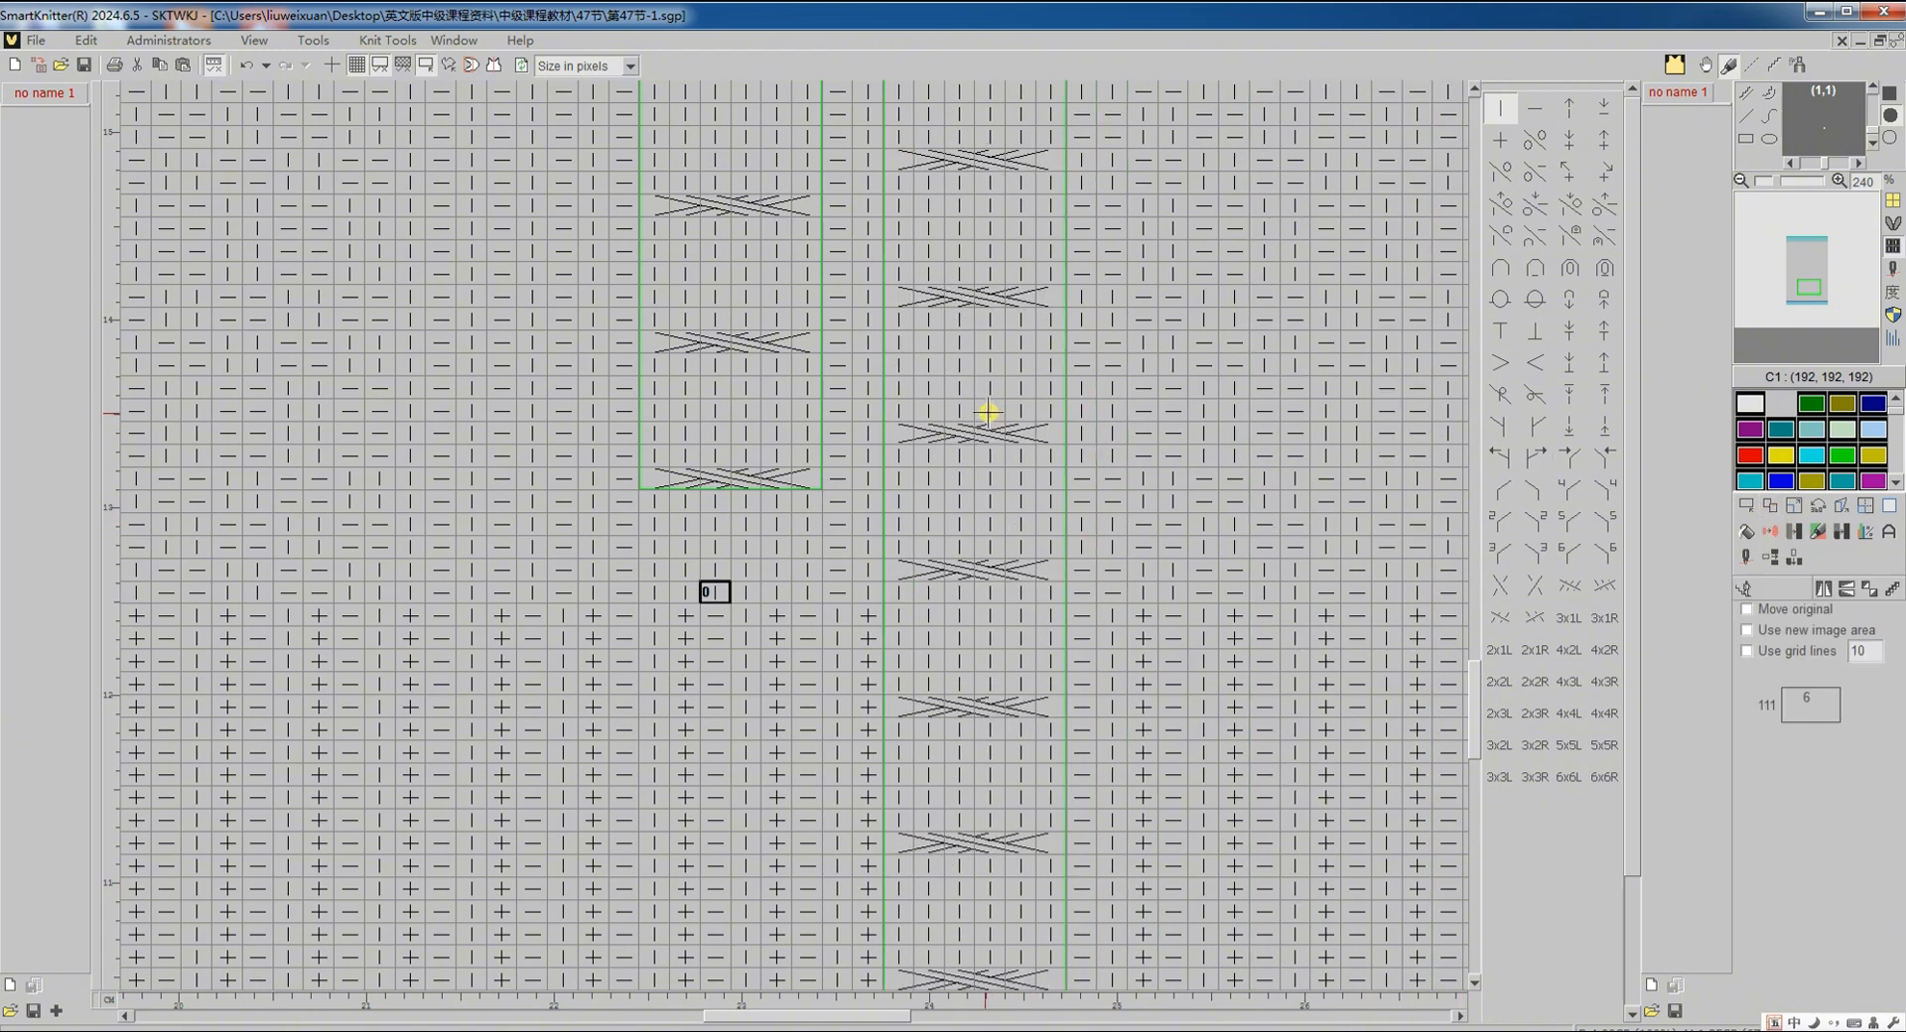
{"action": "key", "text": "space"}
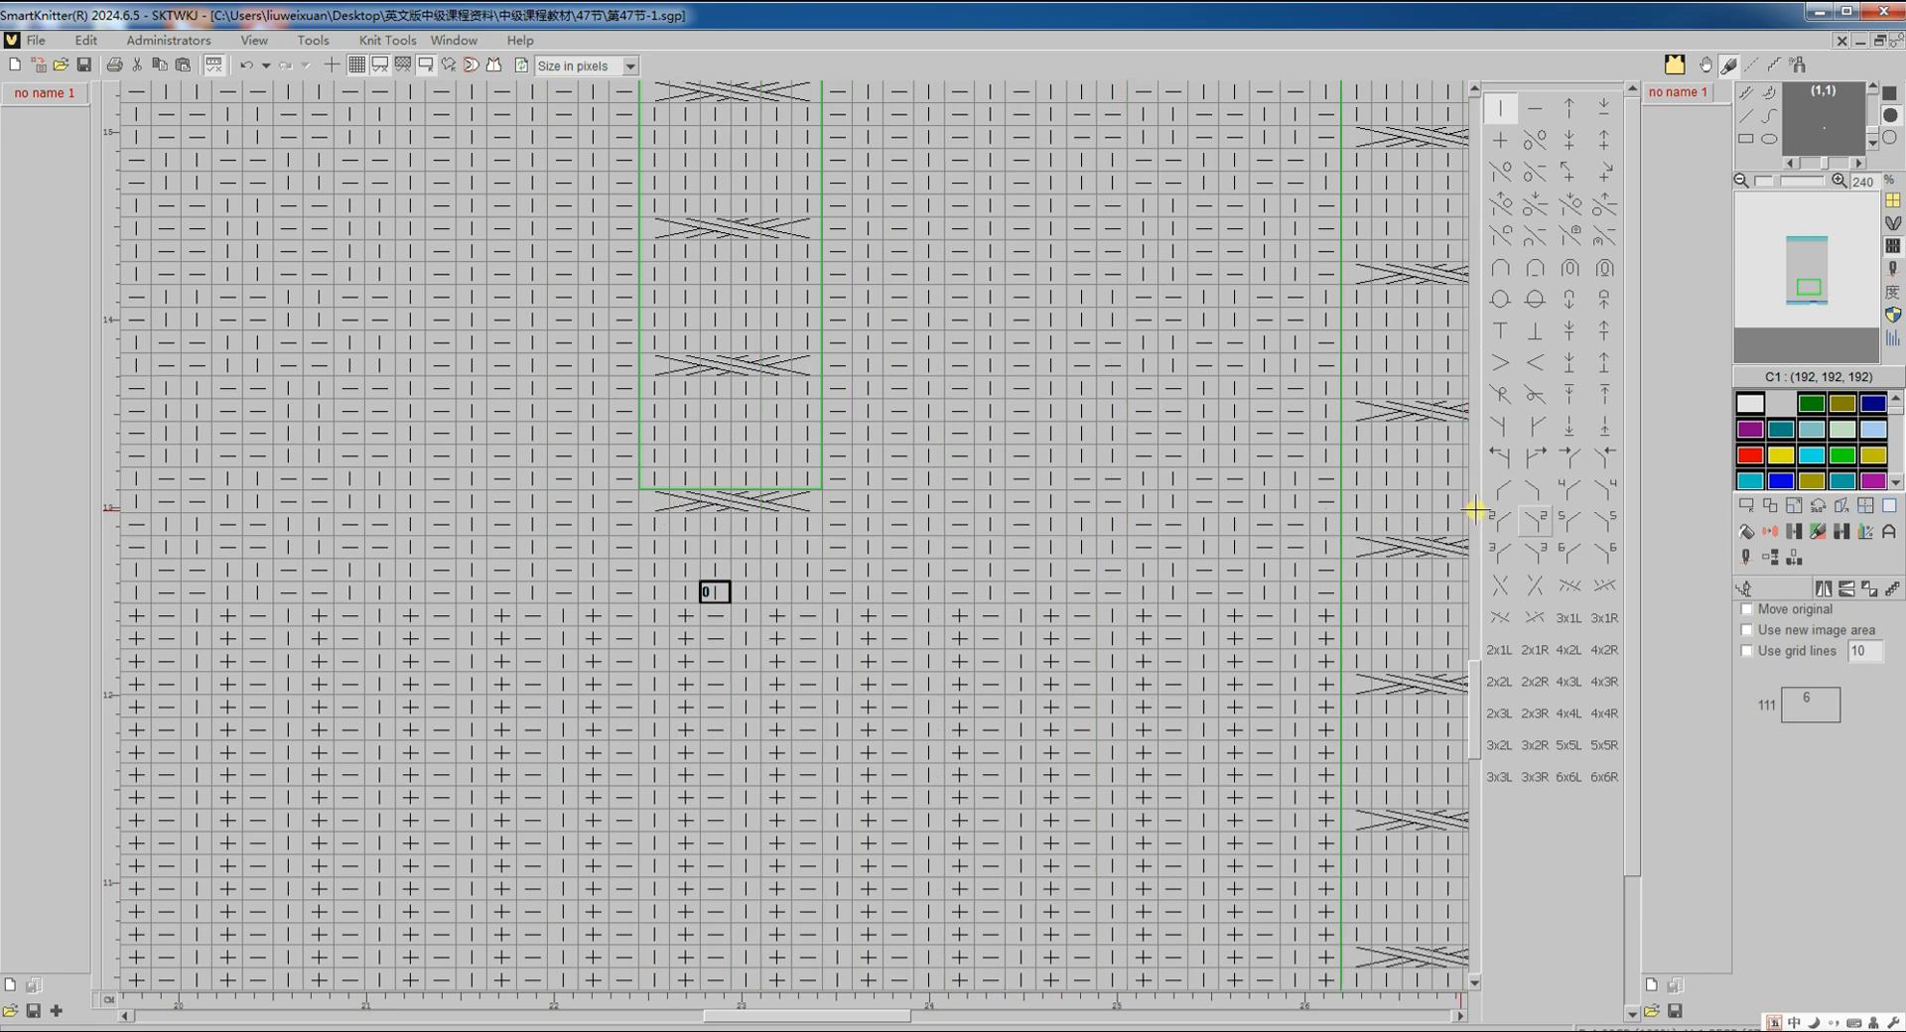
{"action": "left_click", "coordinate": [1743, 594]}
{"action": "left_click", "coordinate": [1744, 506]}
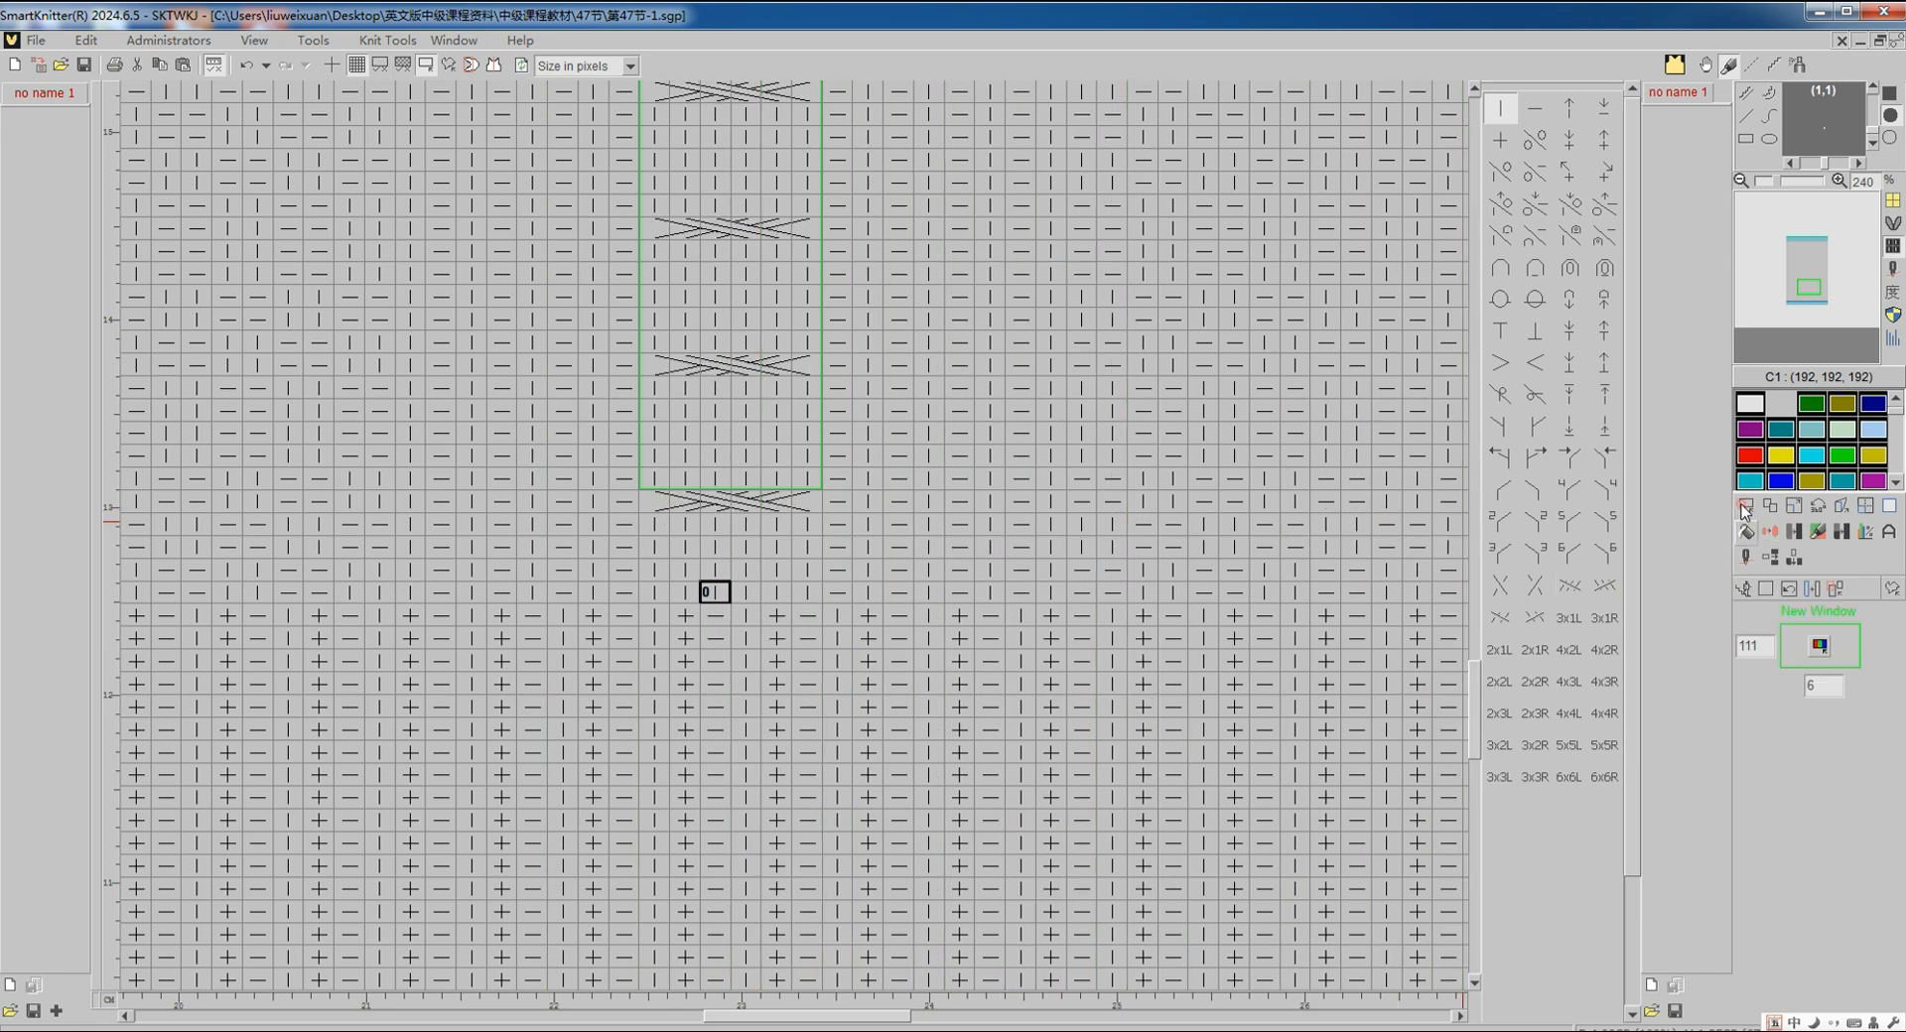
{"action": "left_click", "coordinate": [1766, 590]}
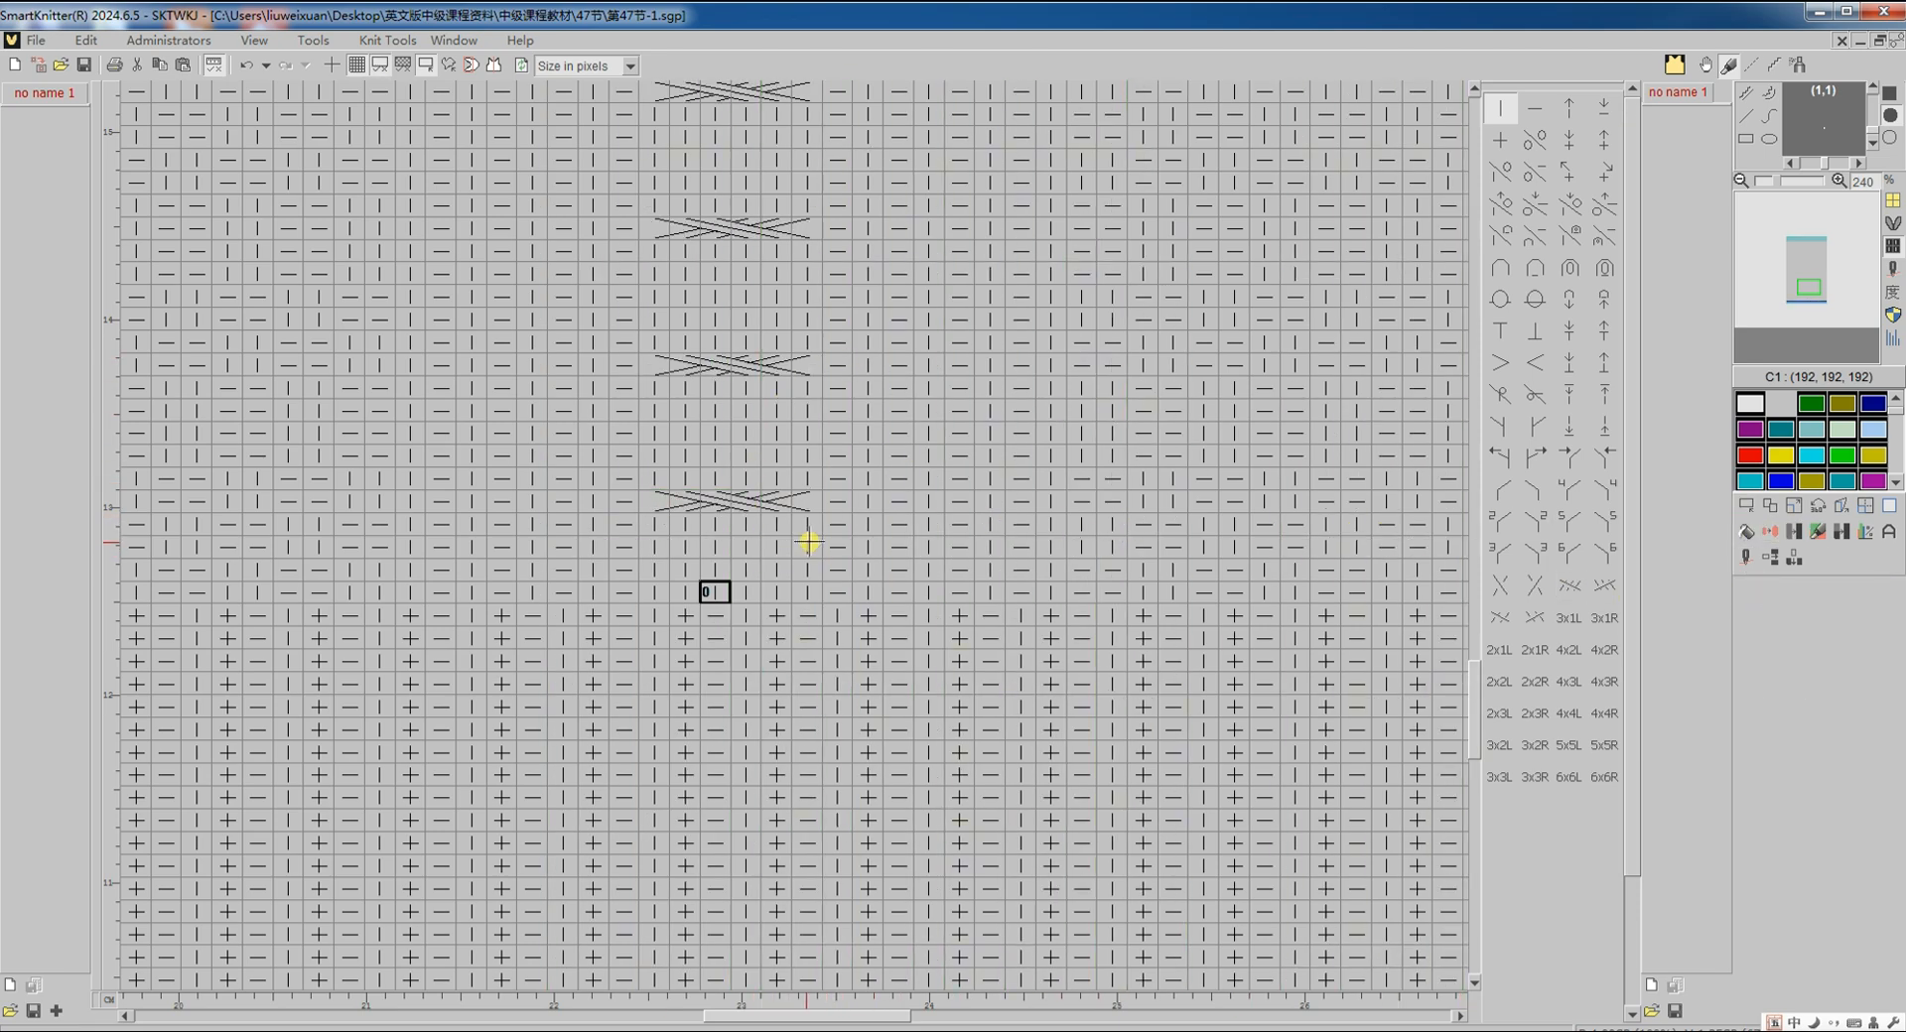
{"action": "scroll", "coordinate": [809, 541], "scroll_direction": "down", "scroll_amount": 5}
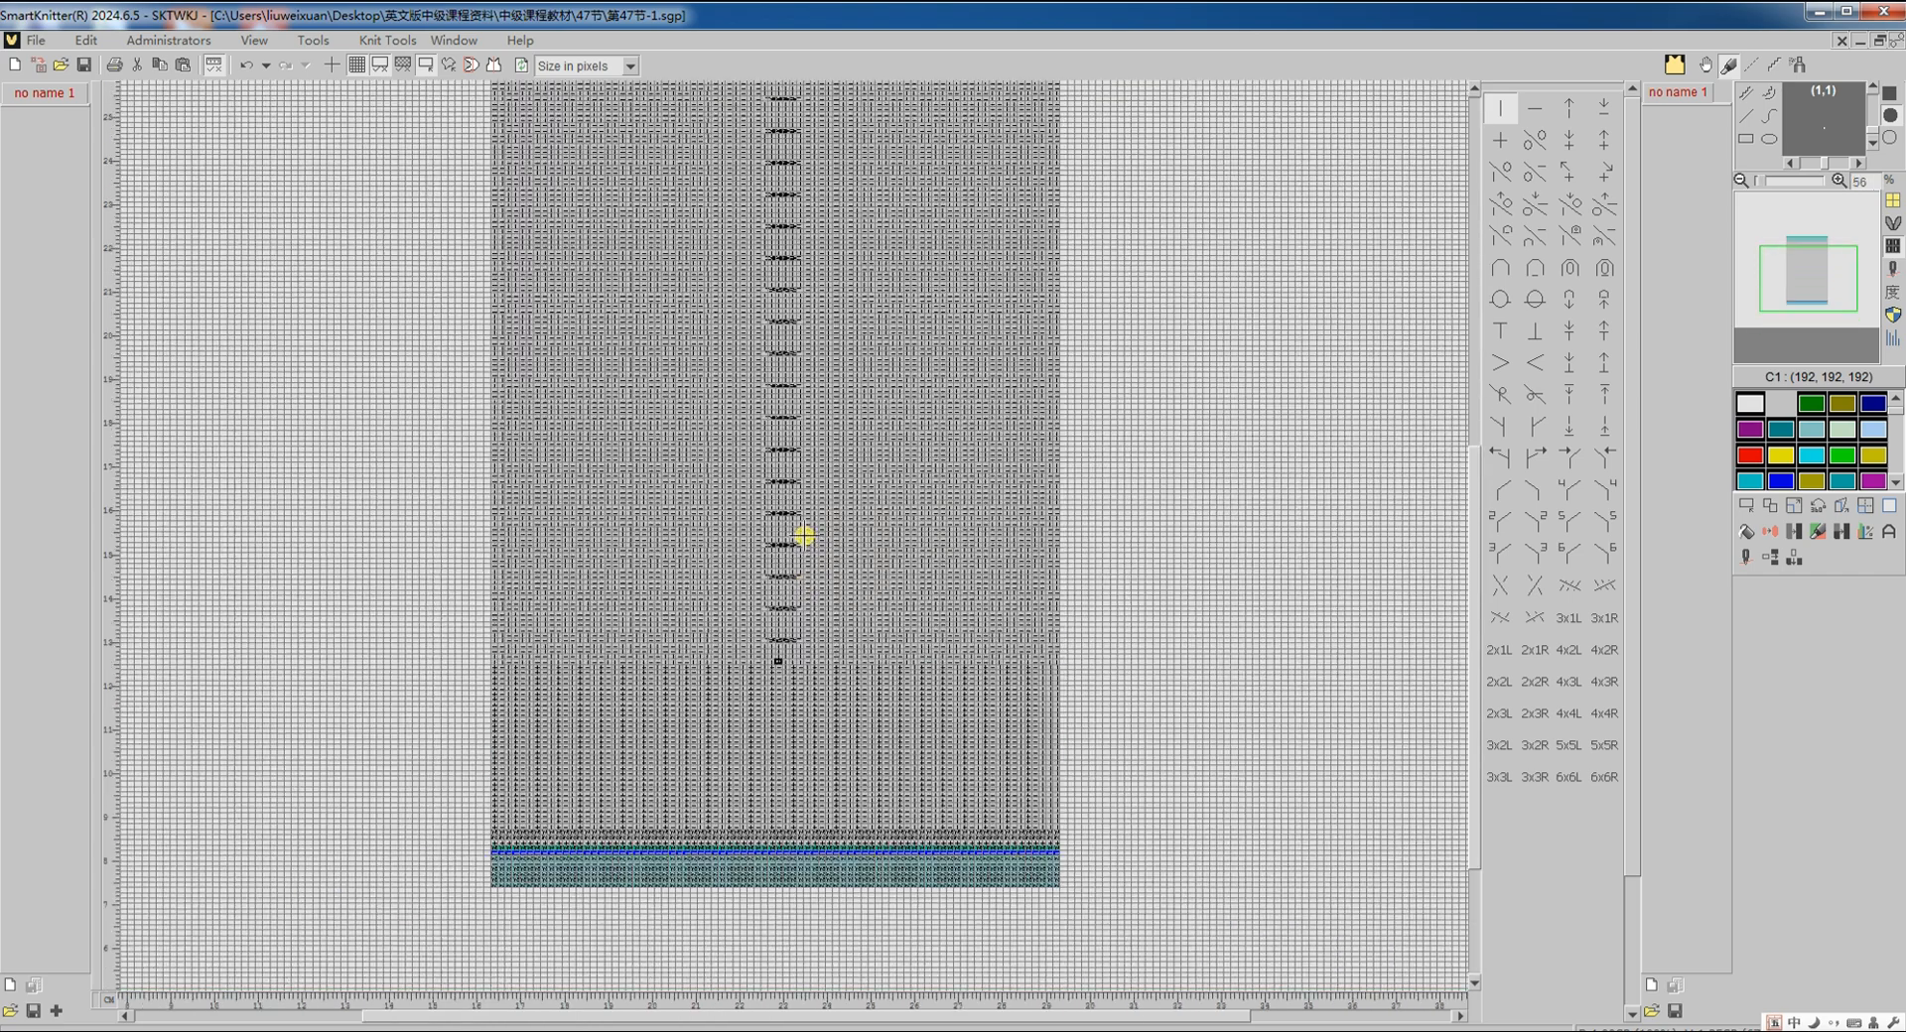
Step: Apply Knit Tools > Narrowing function > Show lines with colour 31
{"action": "scroll", "coordinate": [804, 536], "scroll_direction": "up", "scroll_amount": 3}
{"action": "left_click", "coordinate": [378, 44]}
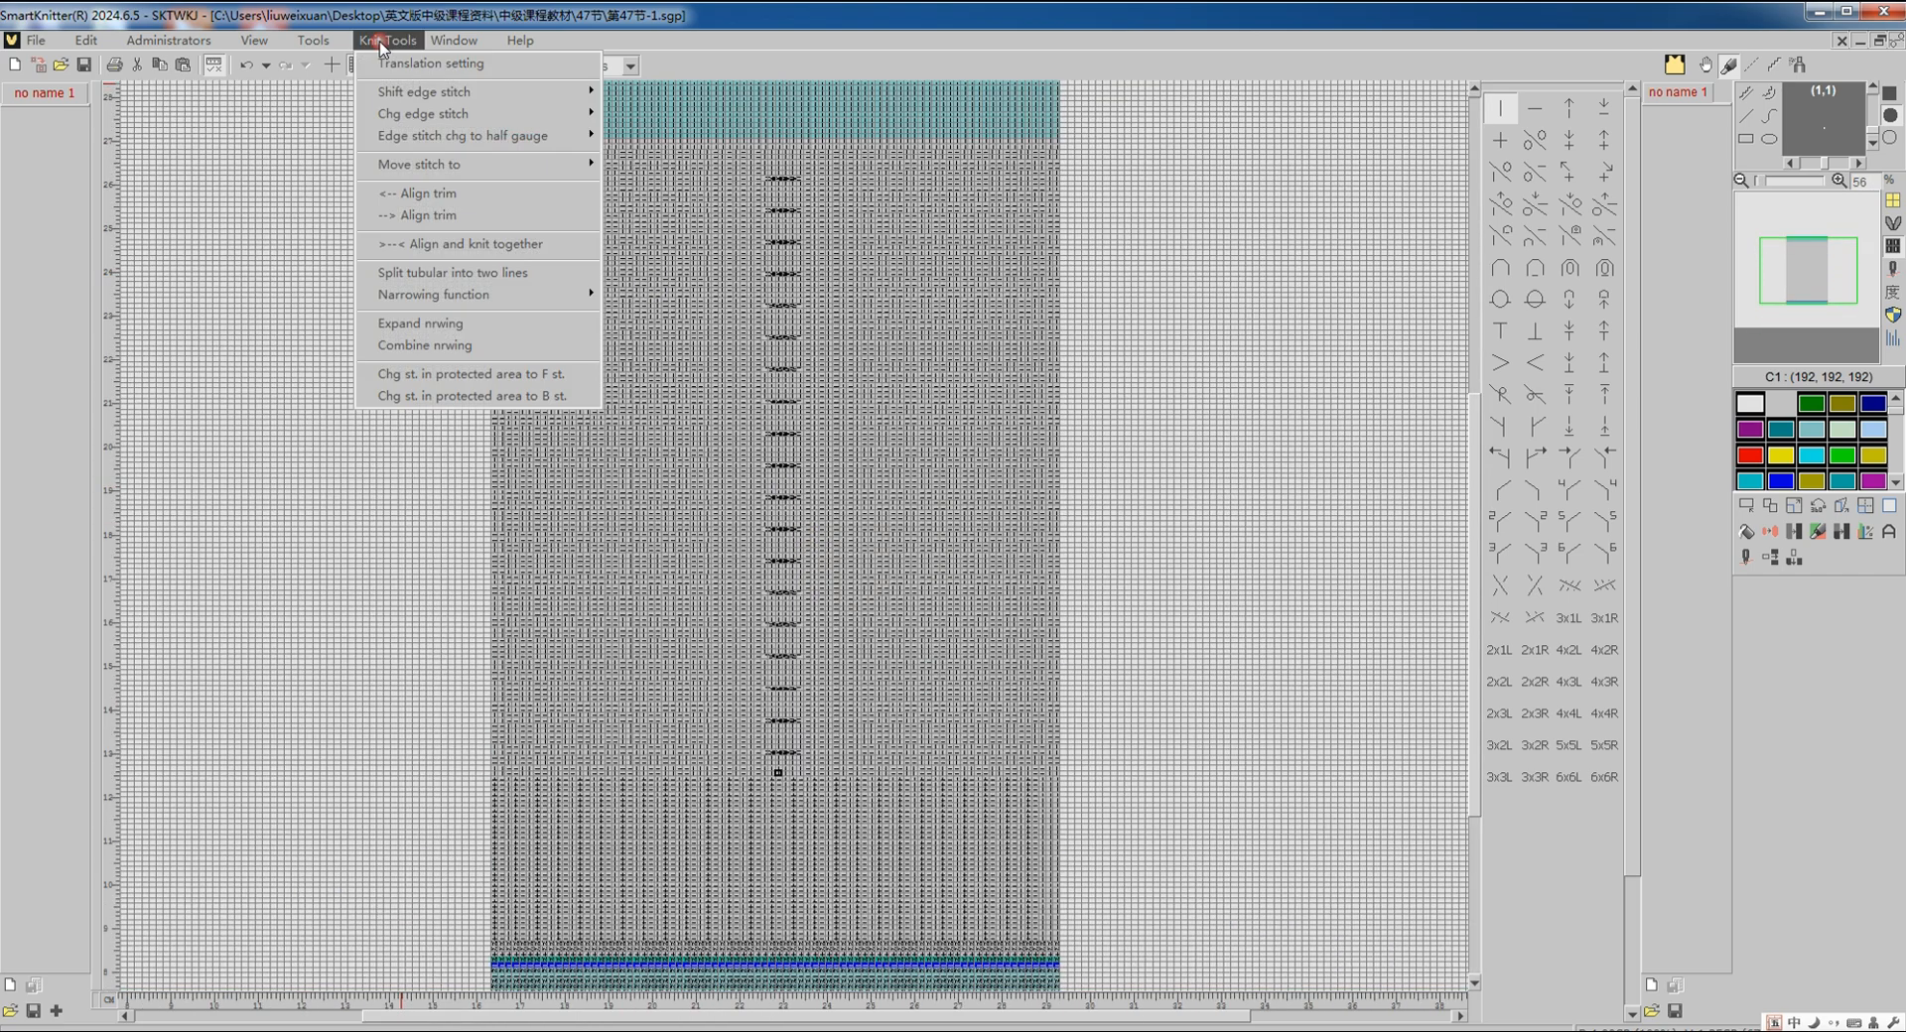
{"action": "mouse_move", "coordinate": [418, 294]}
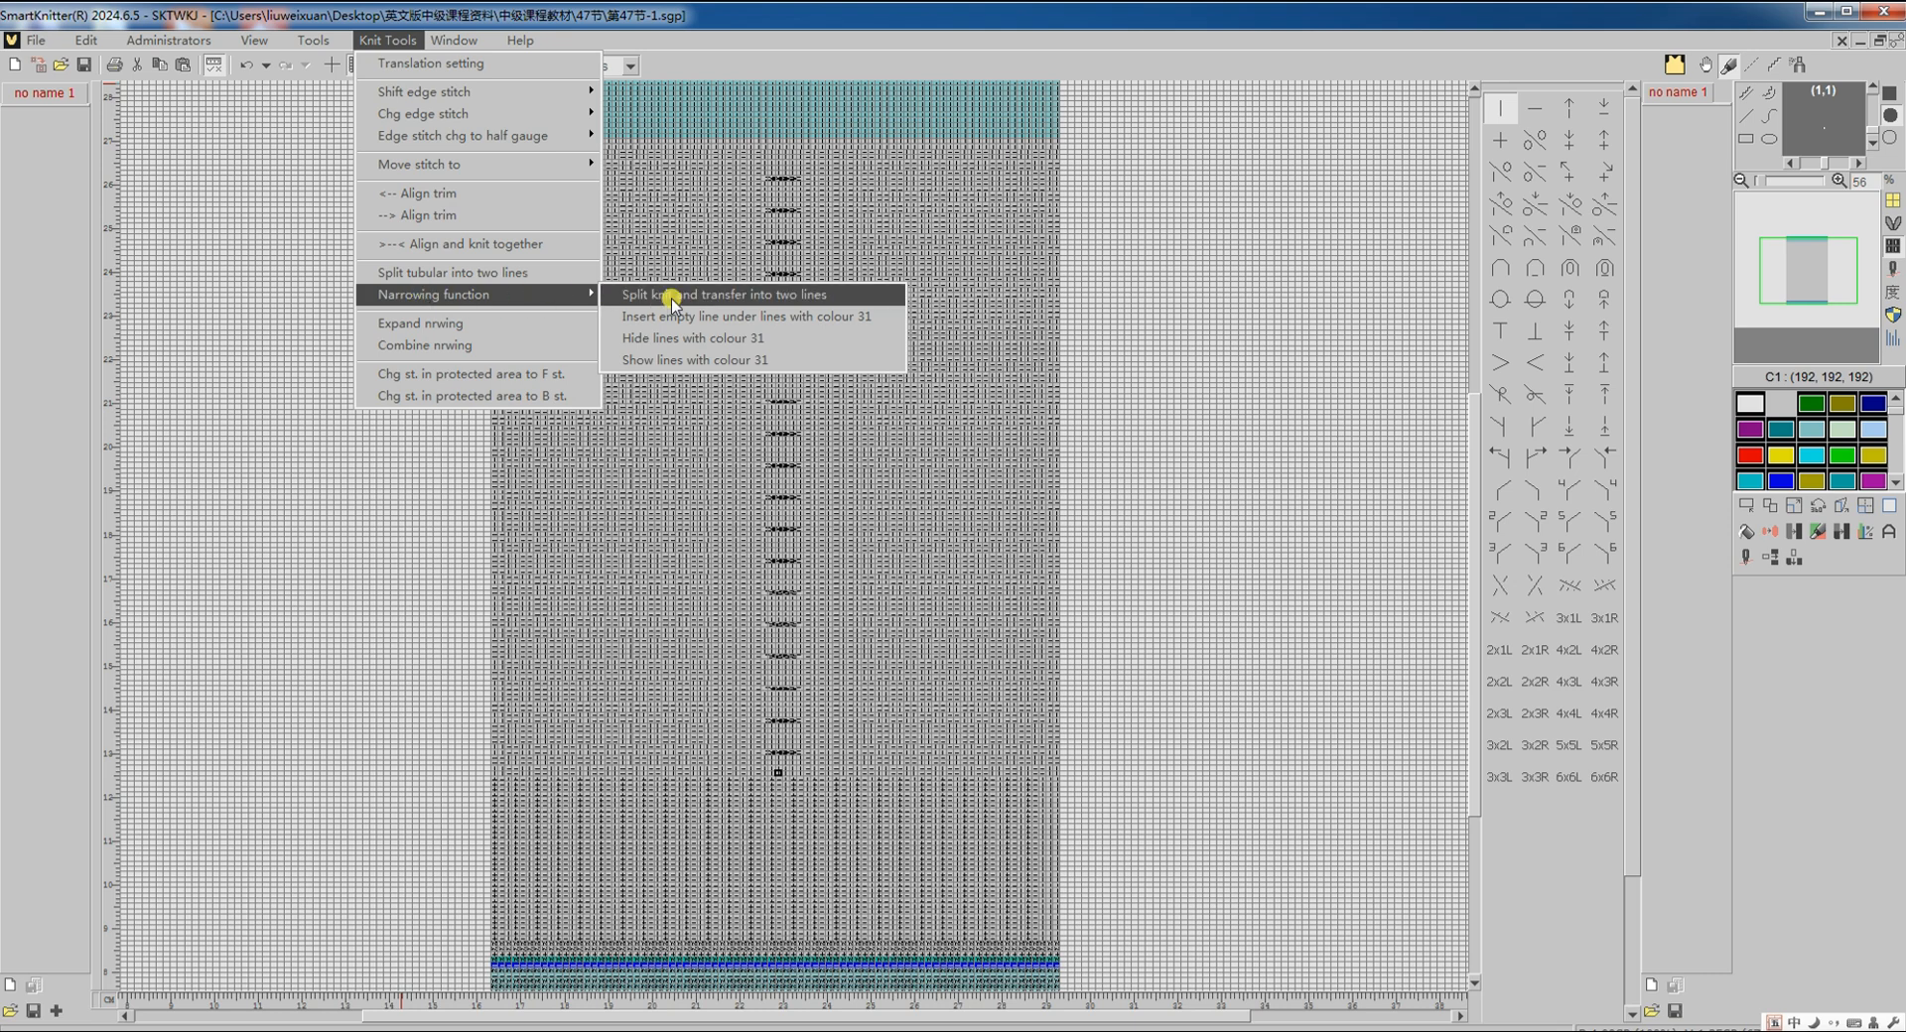
{"action": "left_click", "coordinate": [685, 359]}
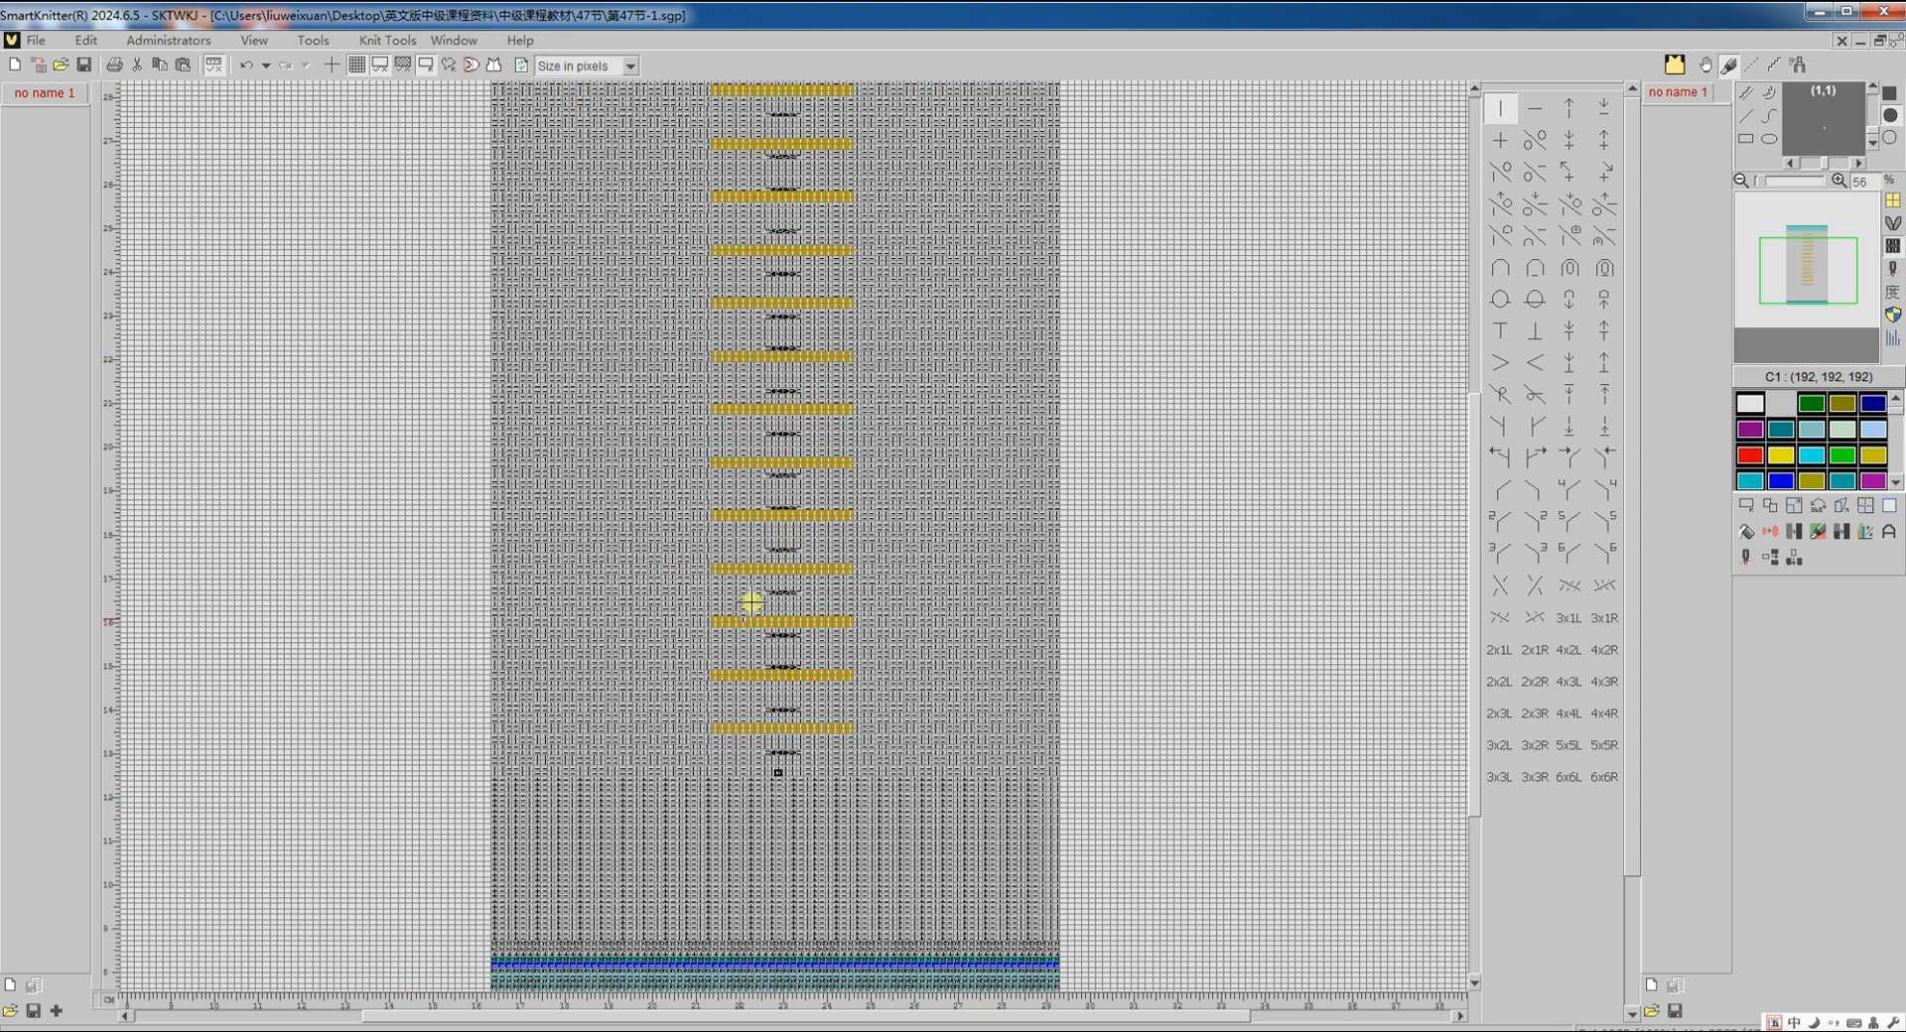
Step: Select the marker area and replace gold C31 with light grey C0
{"action": "left_click", "coordinate": [1745, 509]}
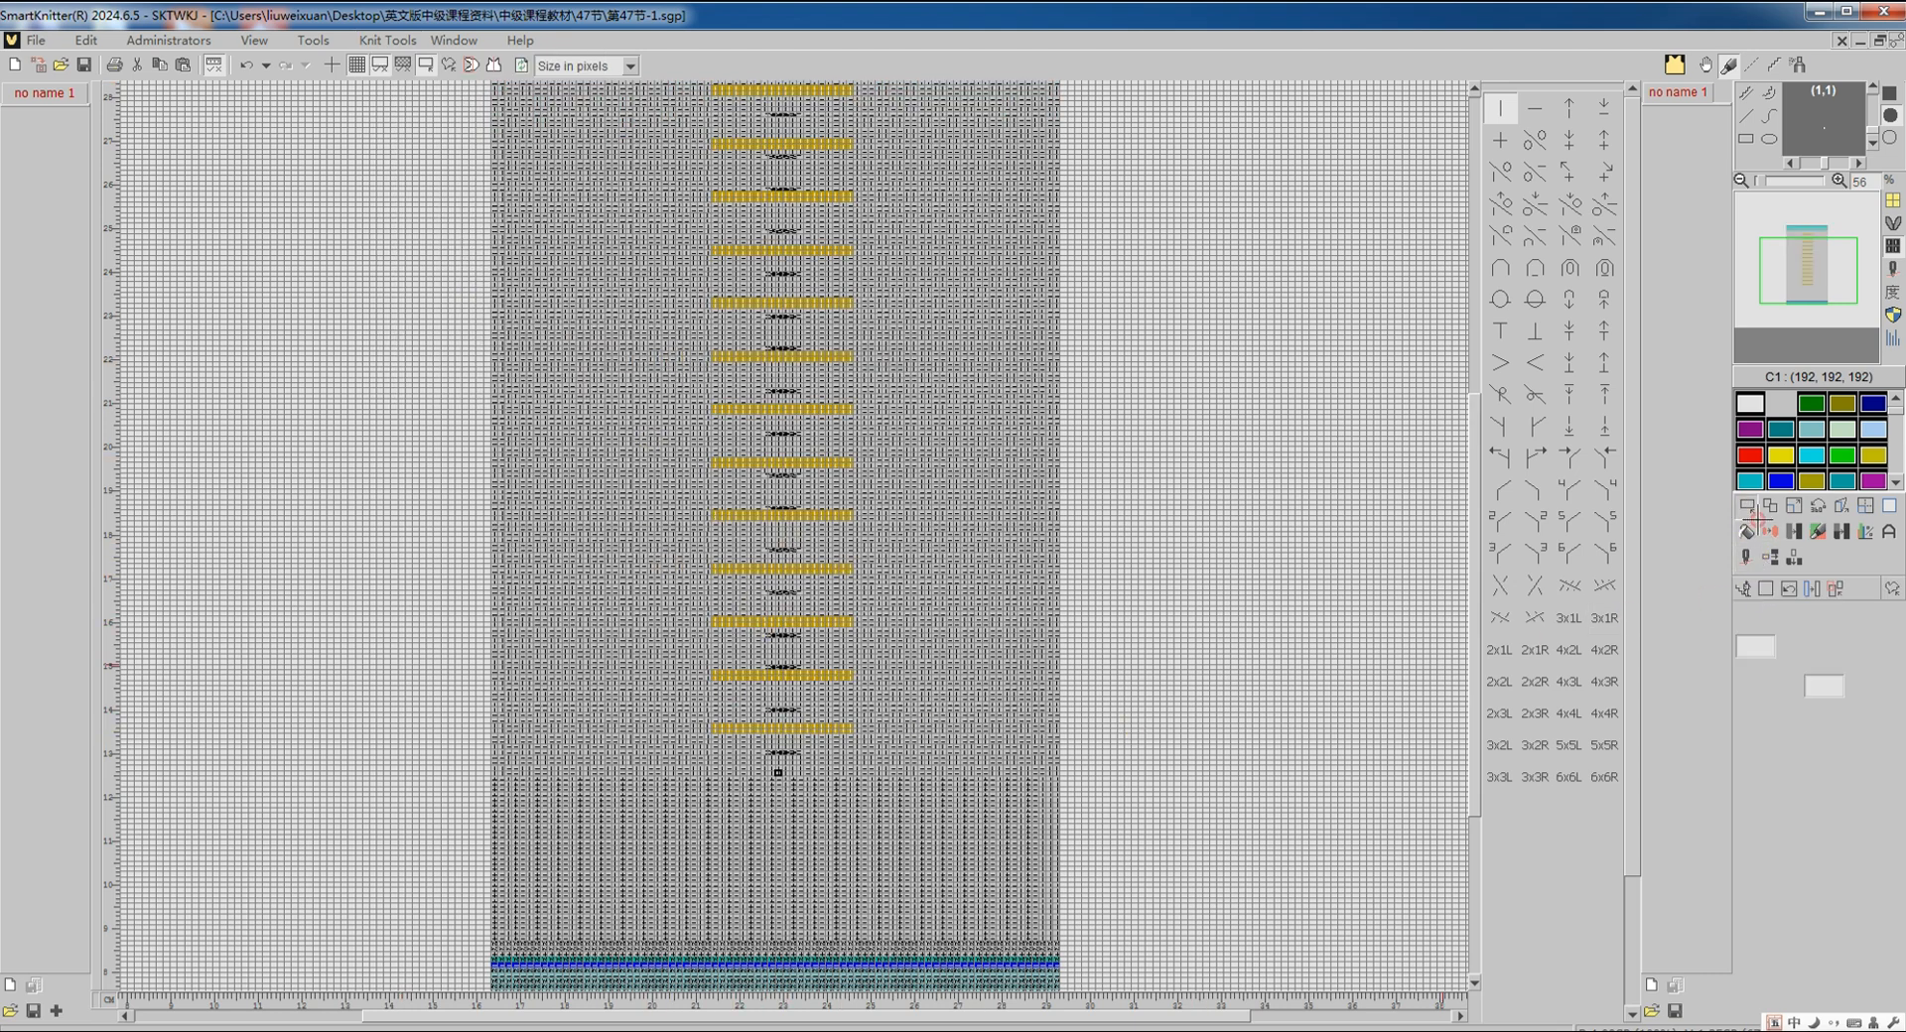
{"action": "scroll", "coordinate": [888, 476], "scroll_direction": "up", "scroll_amount": 3}
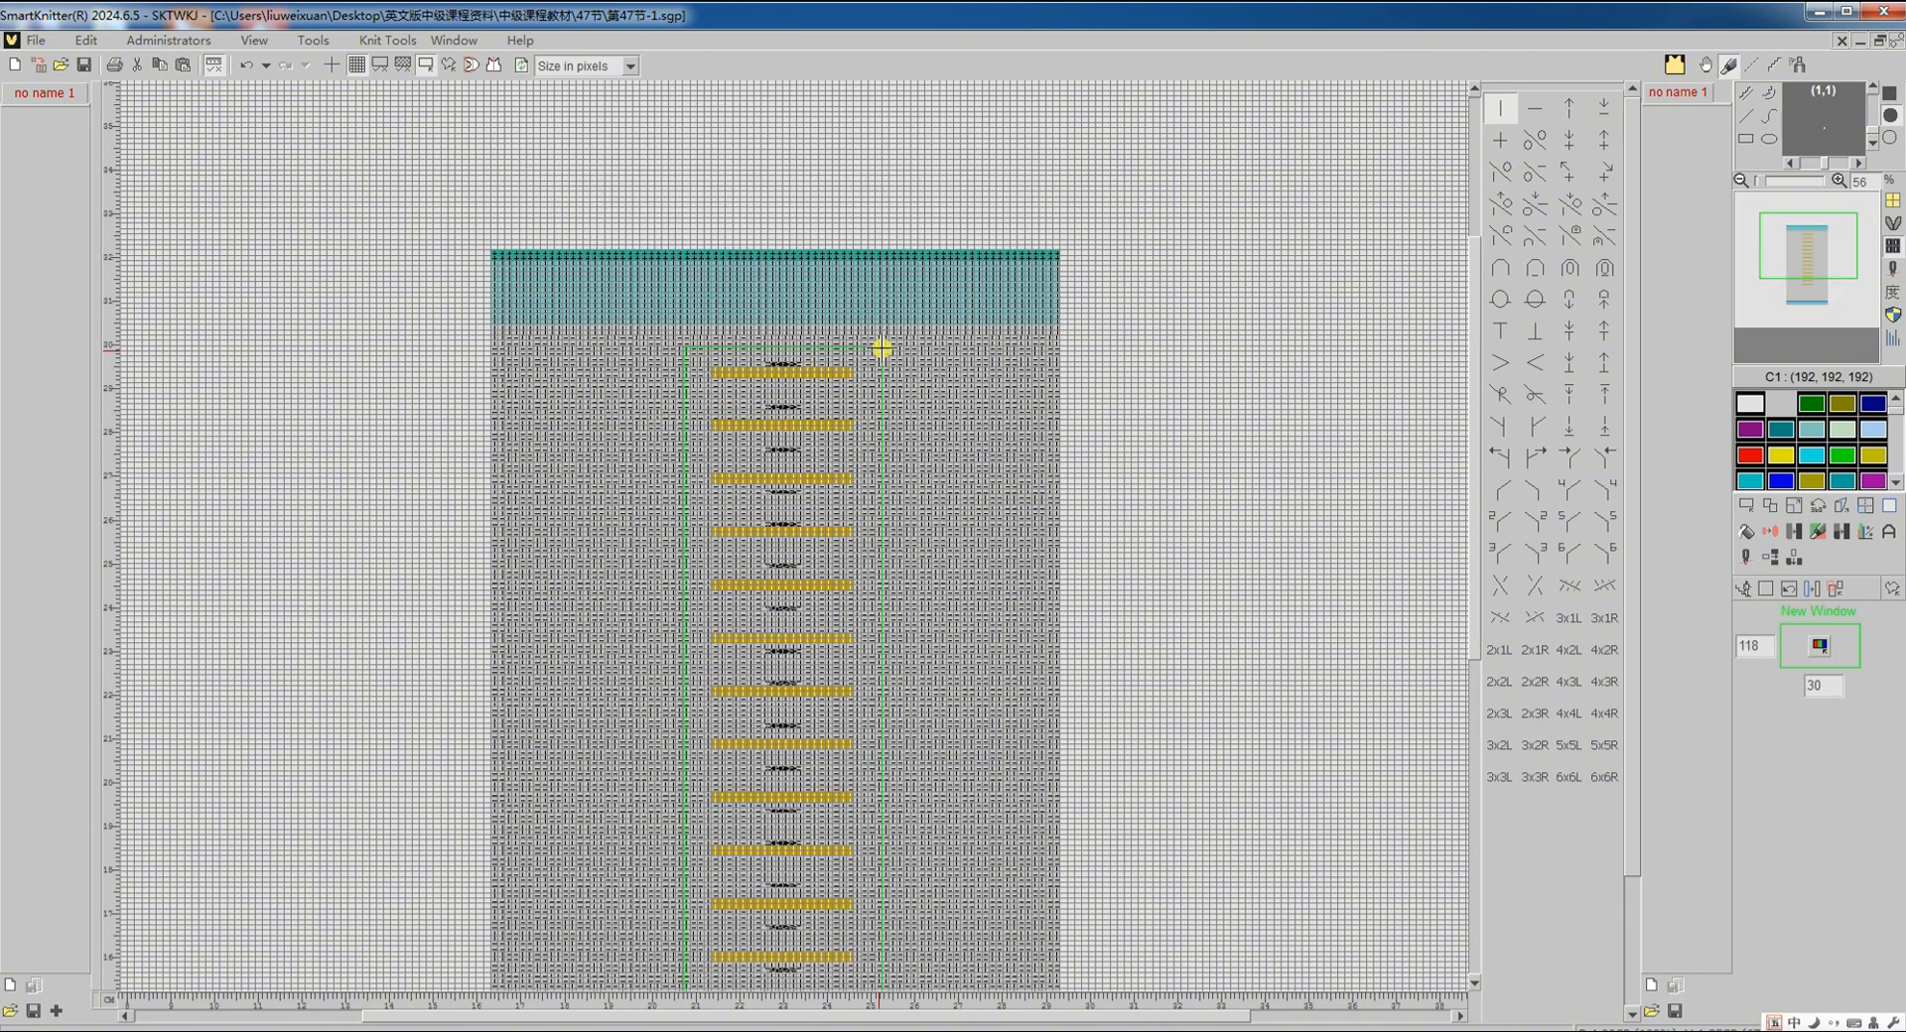
{"action": "left_click", "coordinate": [882, 348]}
{"action": "left_click", "coordinate": [1793, 537]}
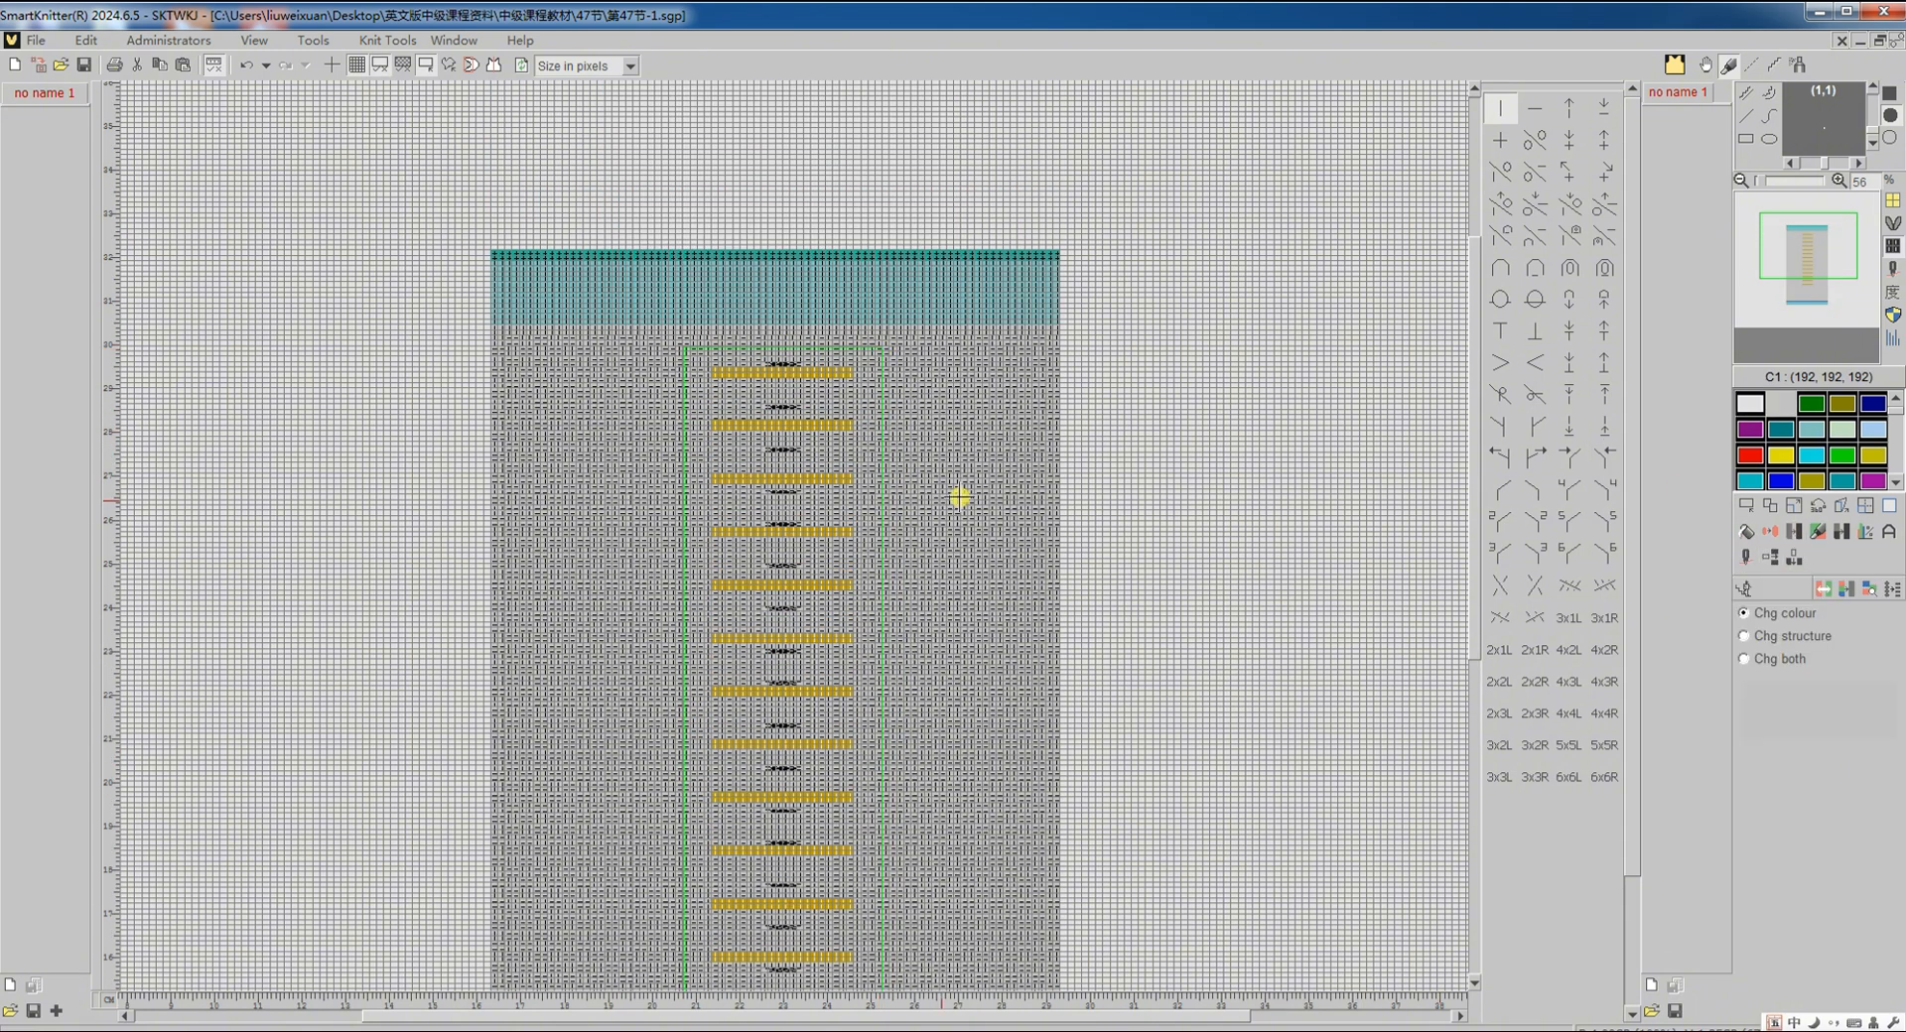
{"action": "left_click", "coordinate": [787, 529]}
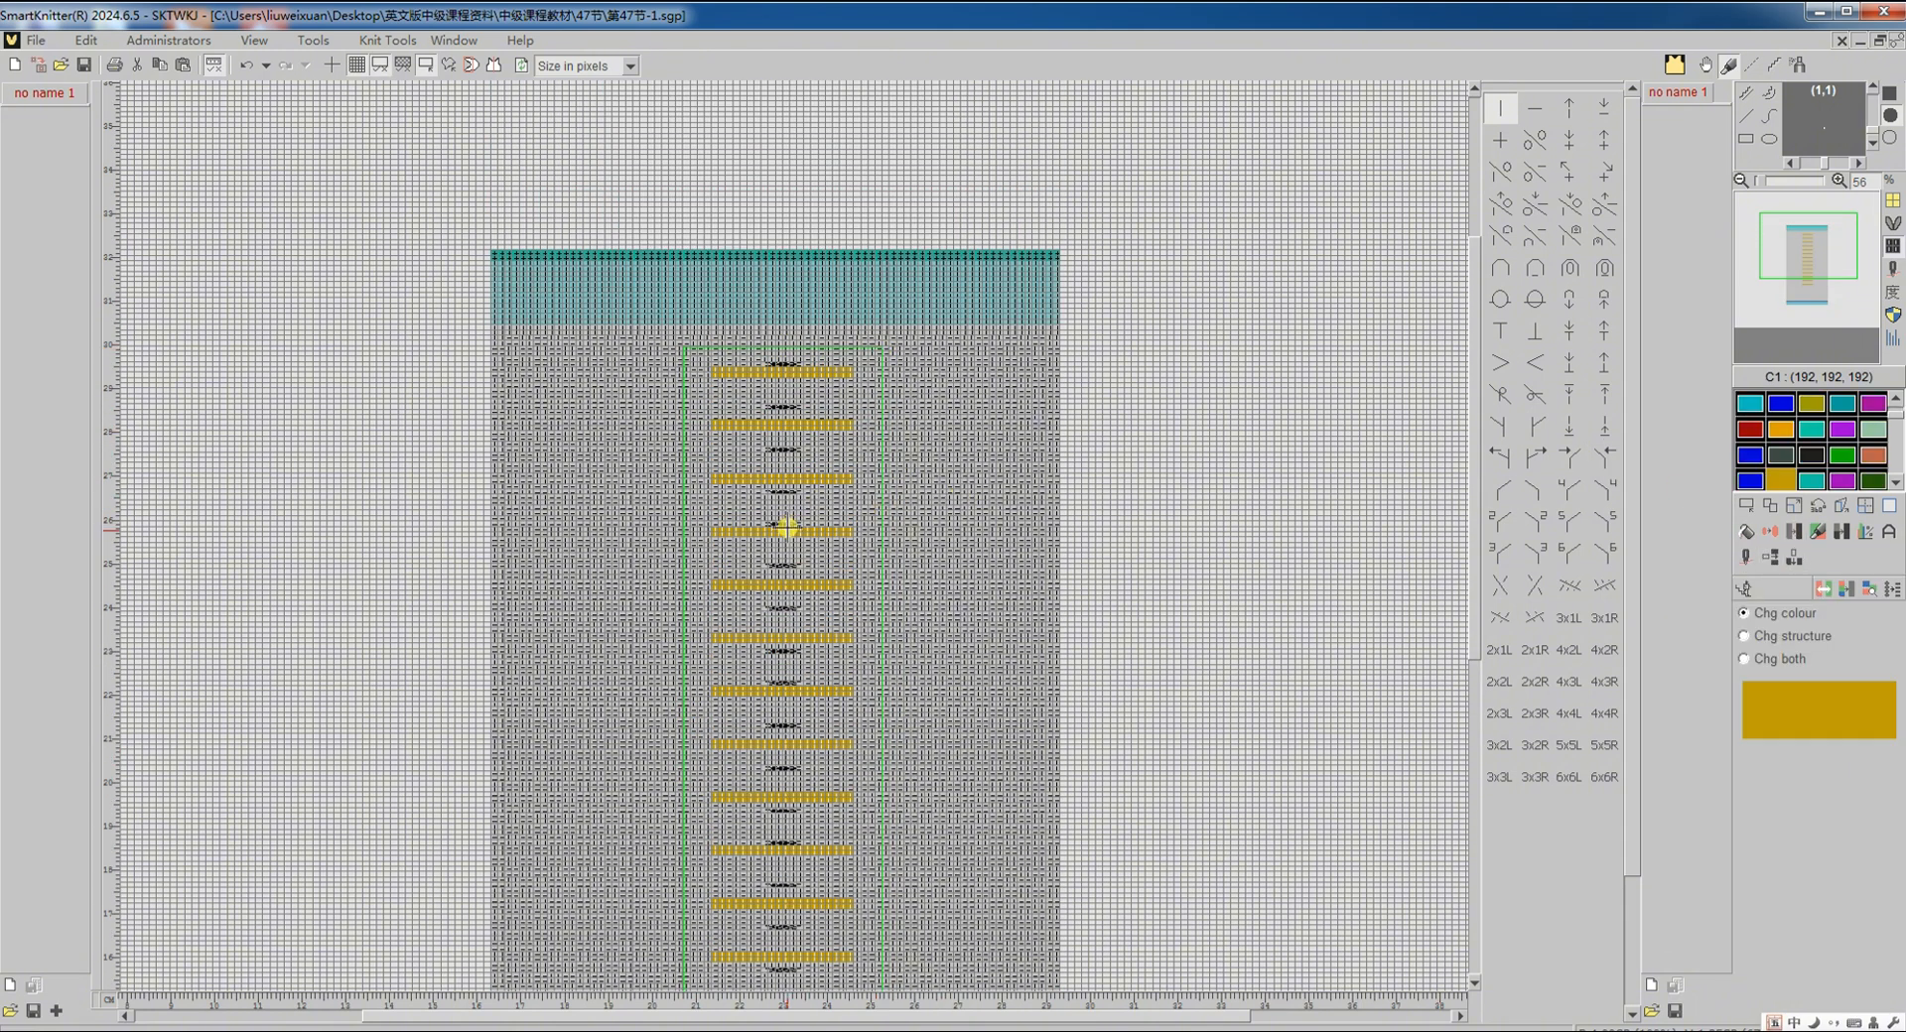
{"action": "left_click", "coordinate": [1895, 402]}
{"action": "left_click", "coordinate": [1747, 407]}
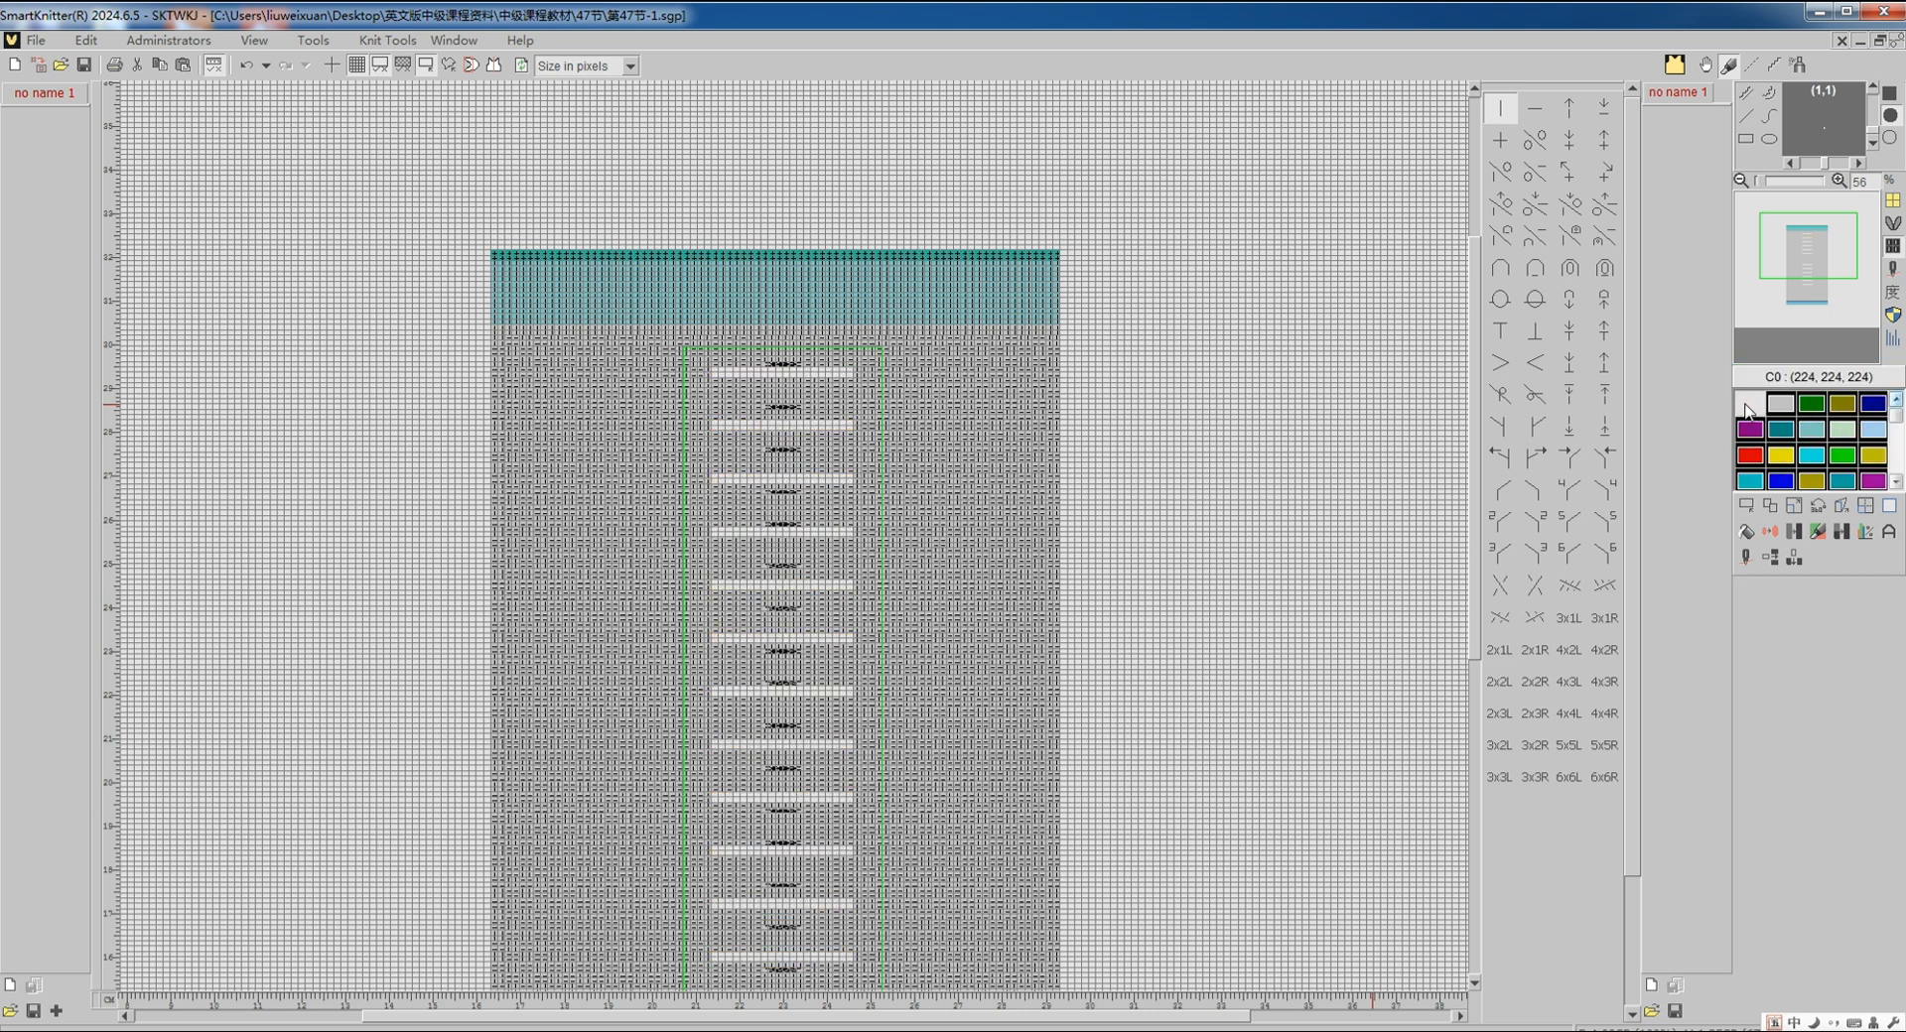
Step: Clear the selection on the chart
{"action": "left_click", "coordinate": [1746, 505]}
{"action": "left_click", "coordinate": [1766, 591]}
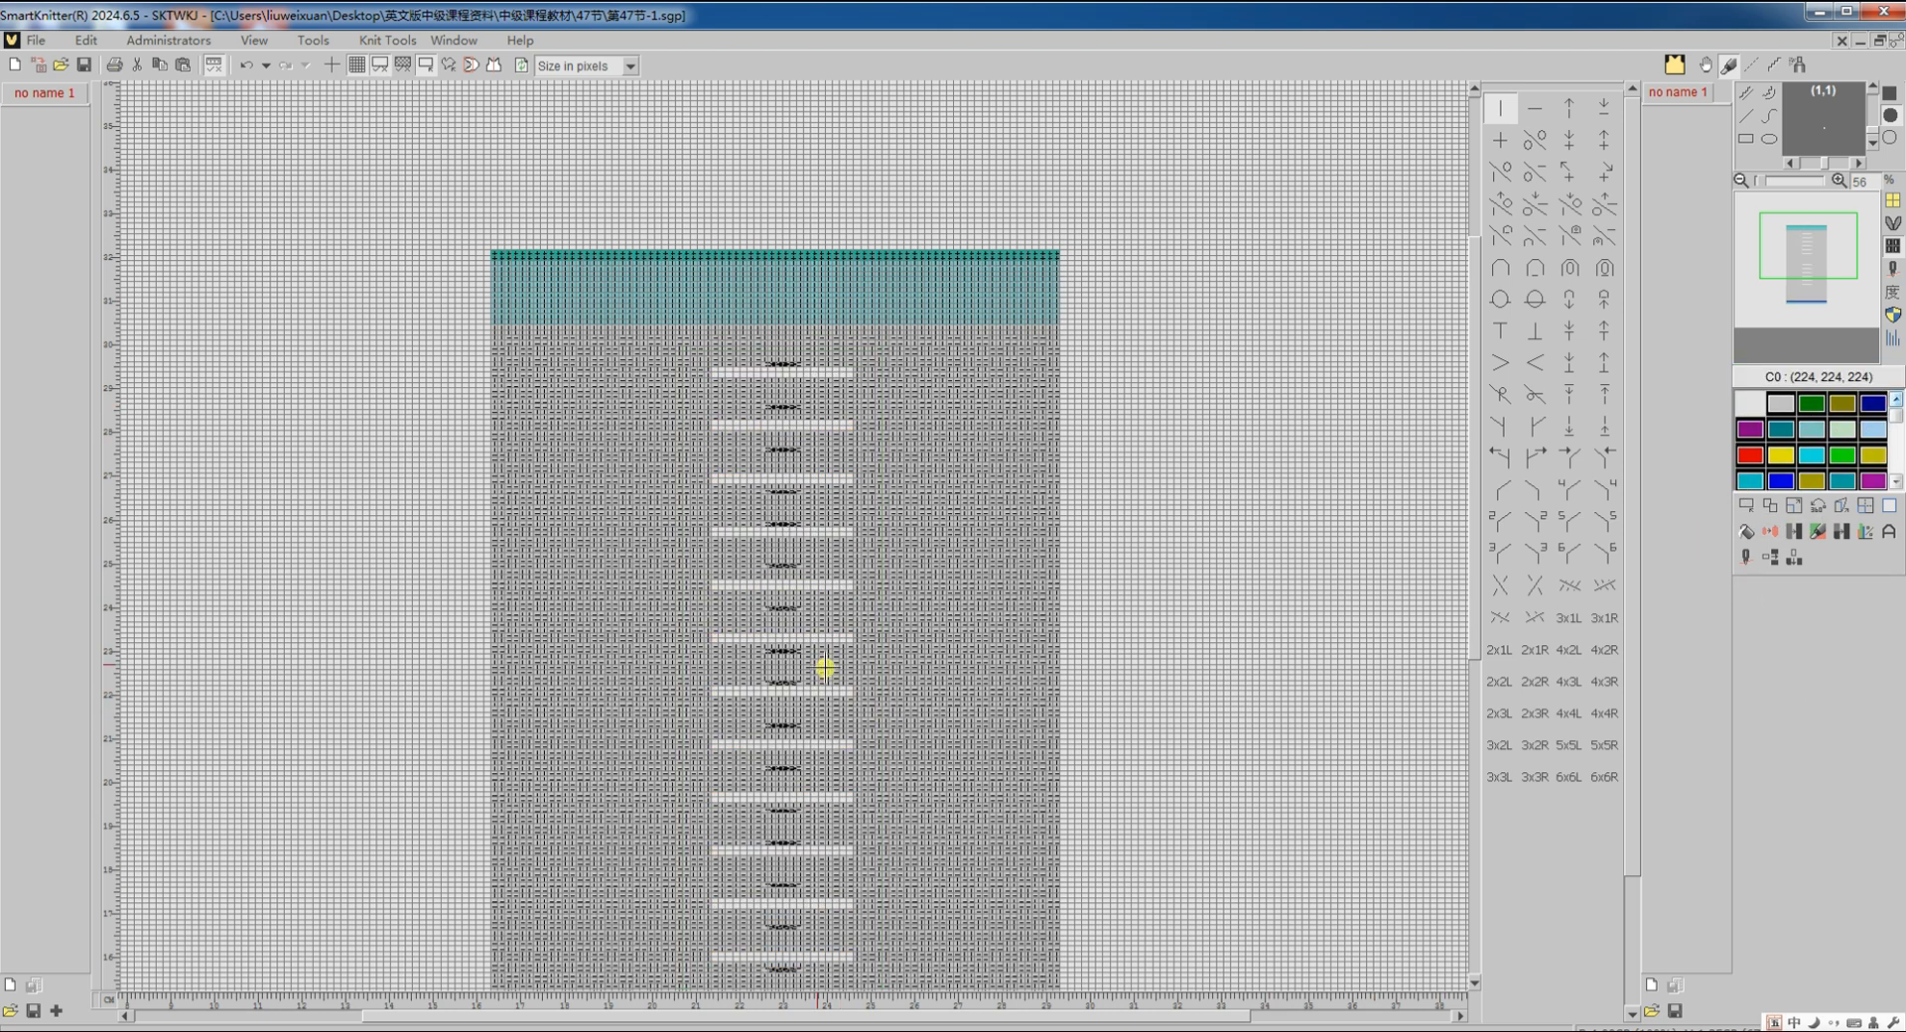
{"action": "scroll", "coordinate": [736, 747], "scroll_direction": "down", "scroll_amount": 1}
{"action": "scroll", "coordinate": [731, 755], "scroll_direction": "down", "scroll_amount": 3}
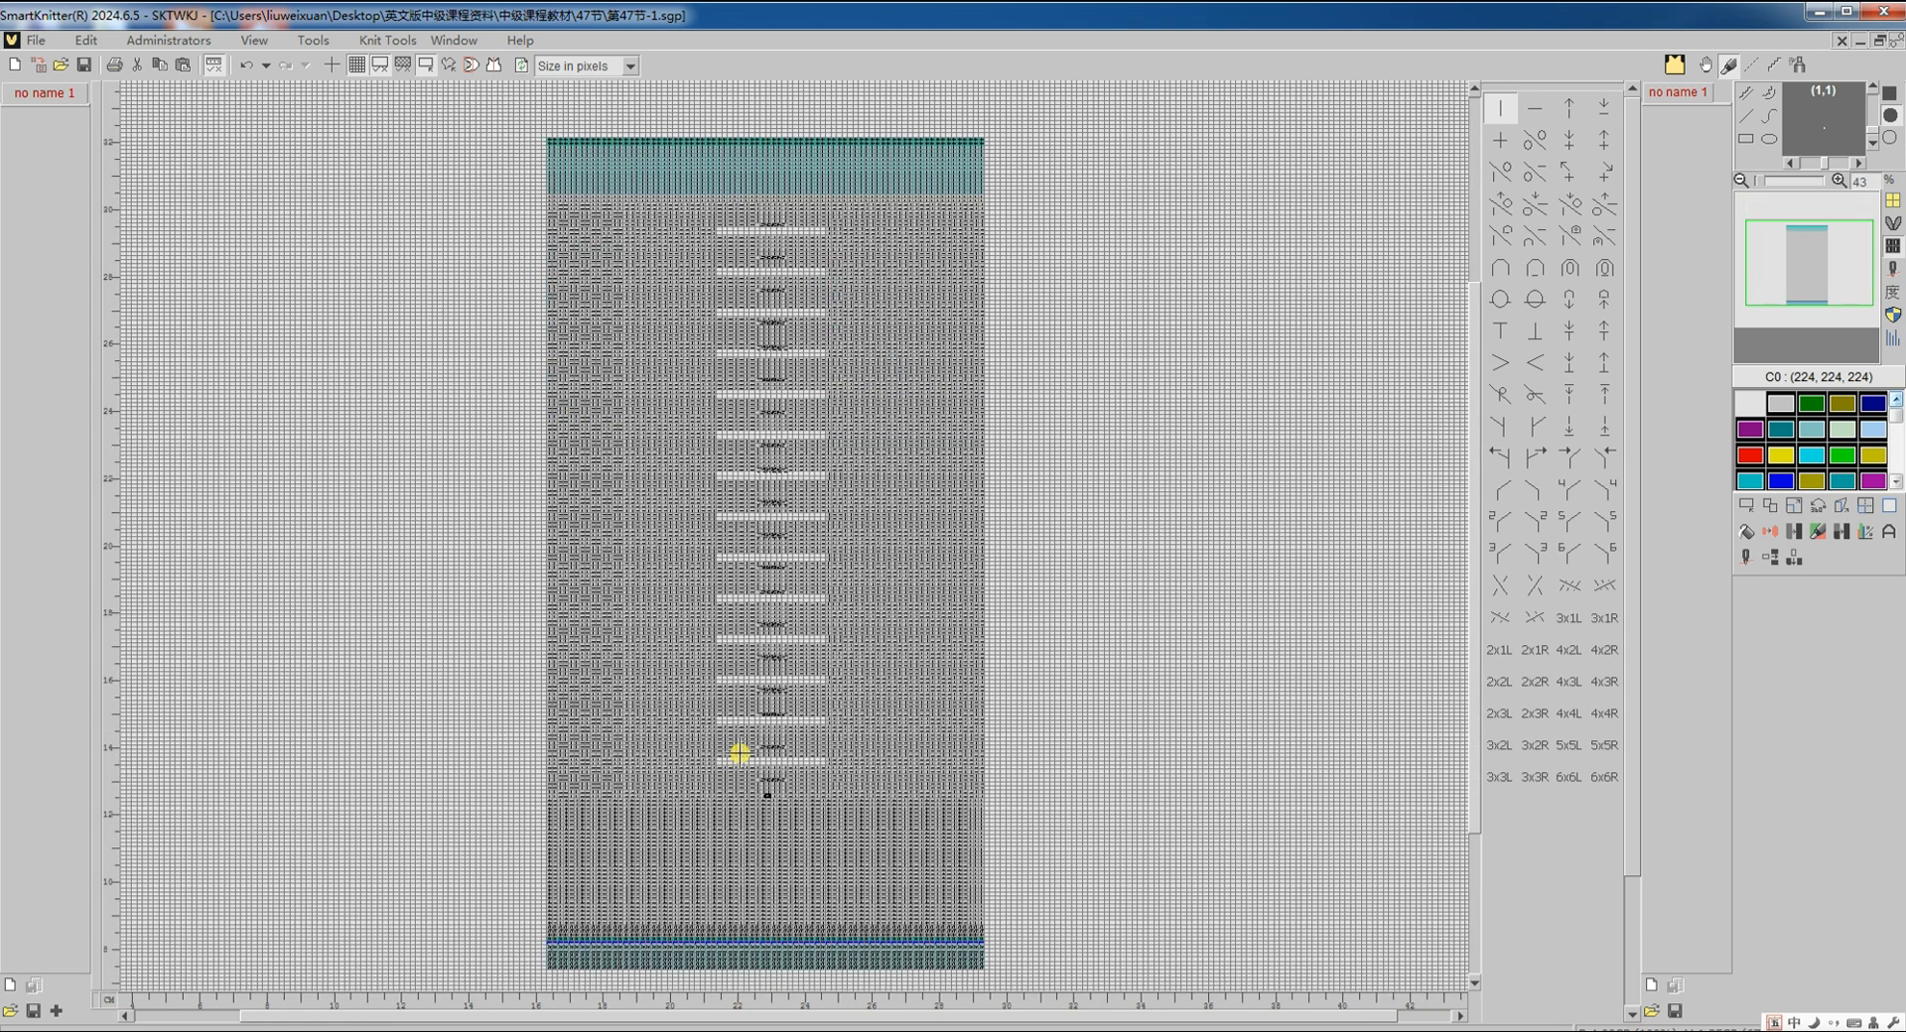
Step: From the yarn colour view, translate to knitting code and scroll through the translated program
{"action": "left_click", "coordinate": [1747, 562]}
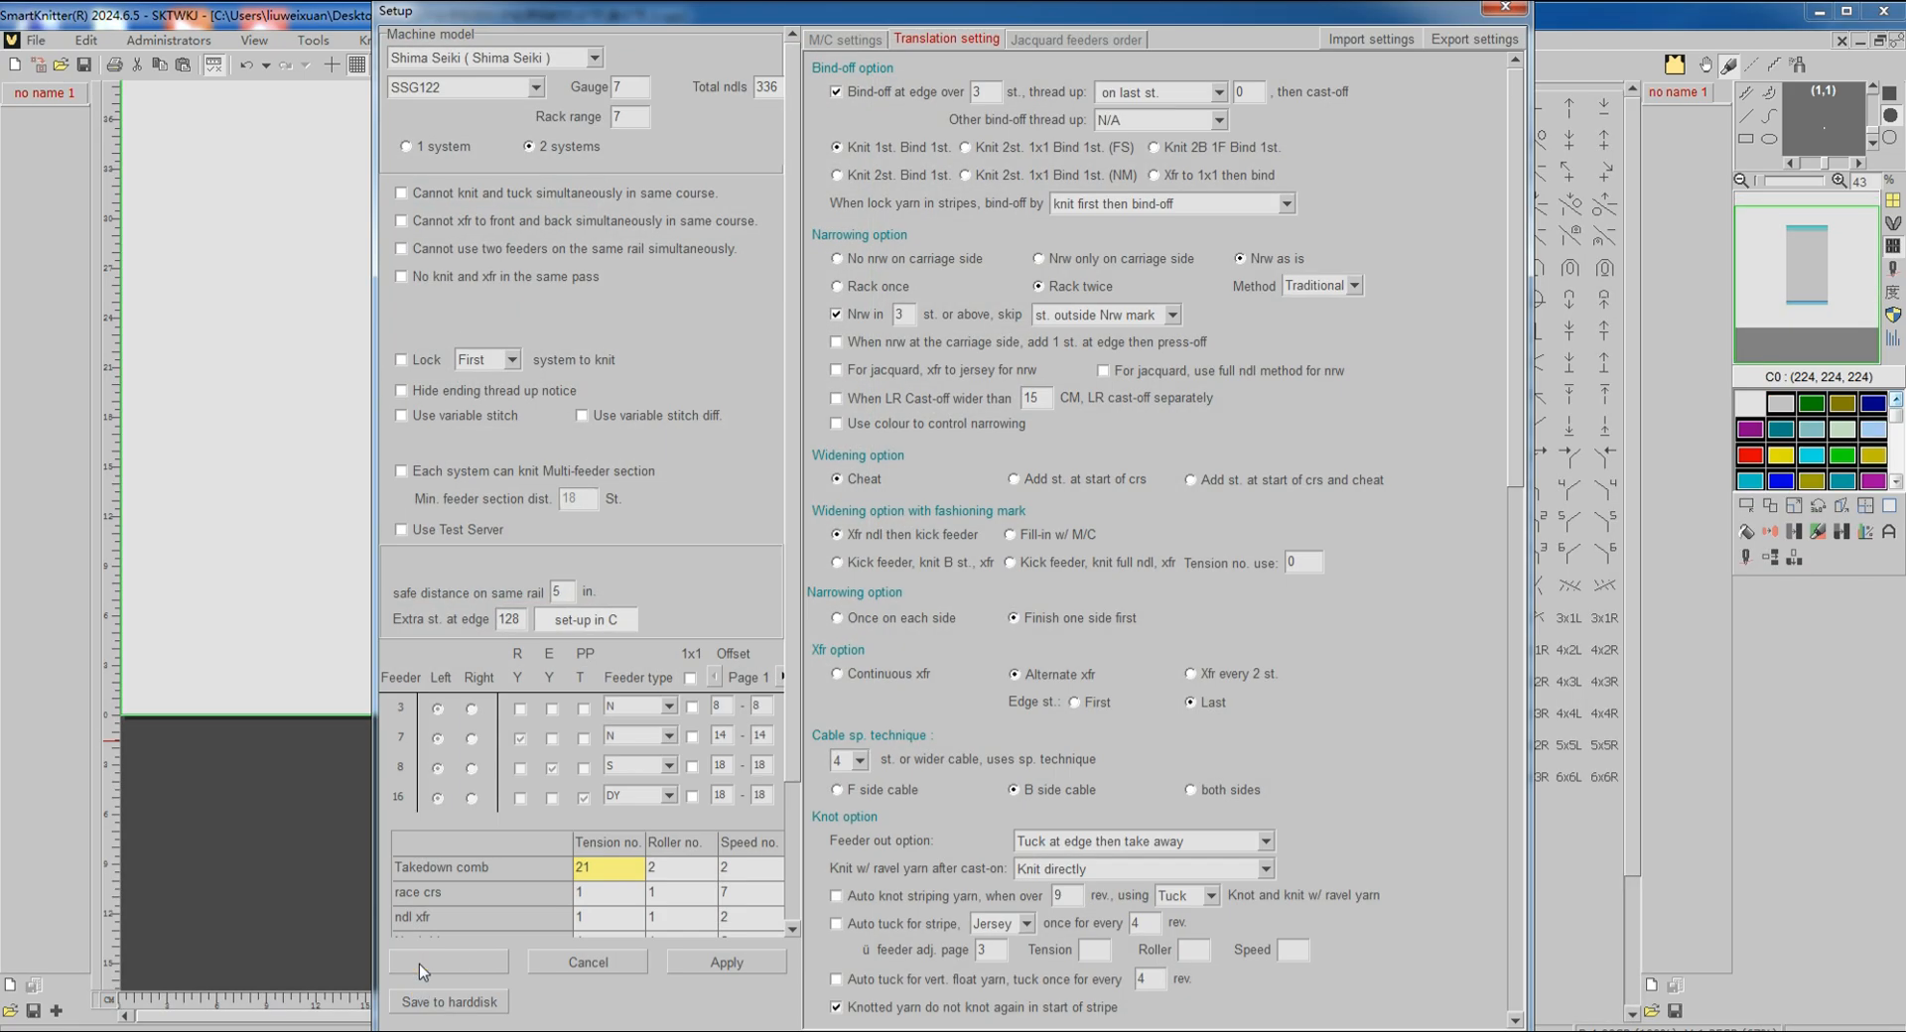
{"action": "left_click", "coordinate": [420, 968]}
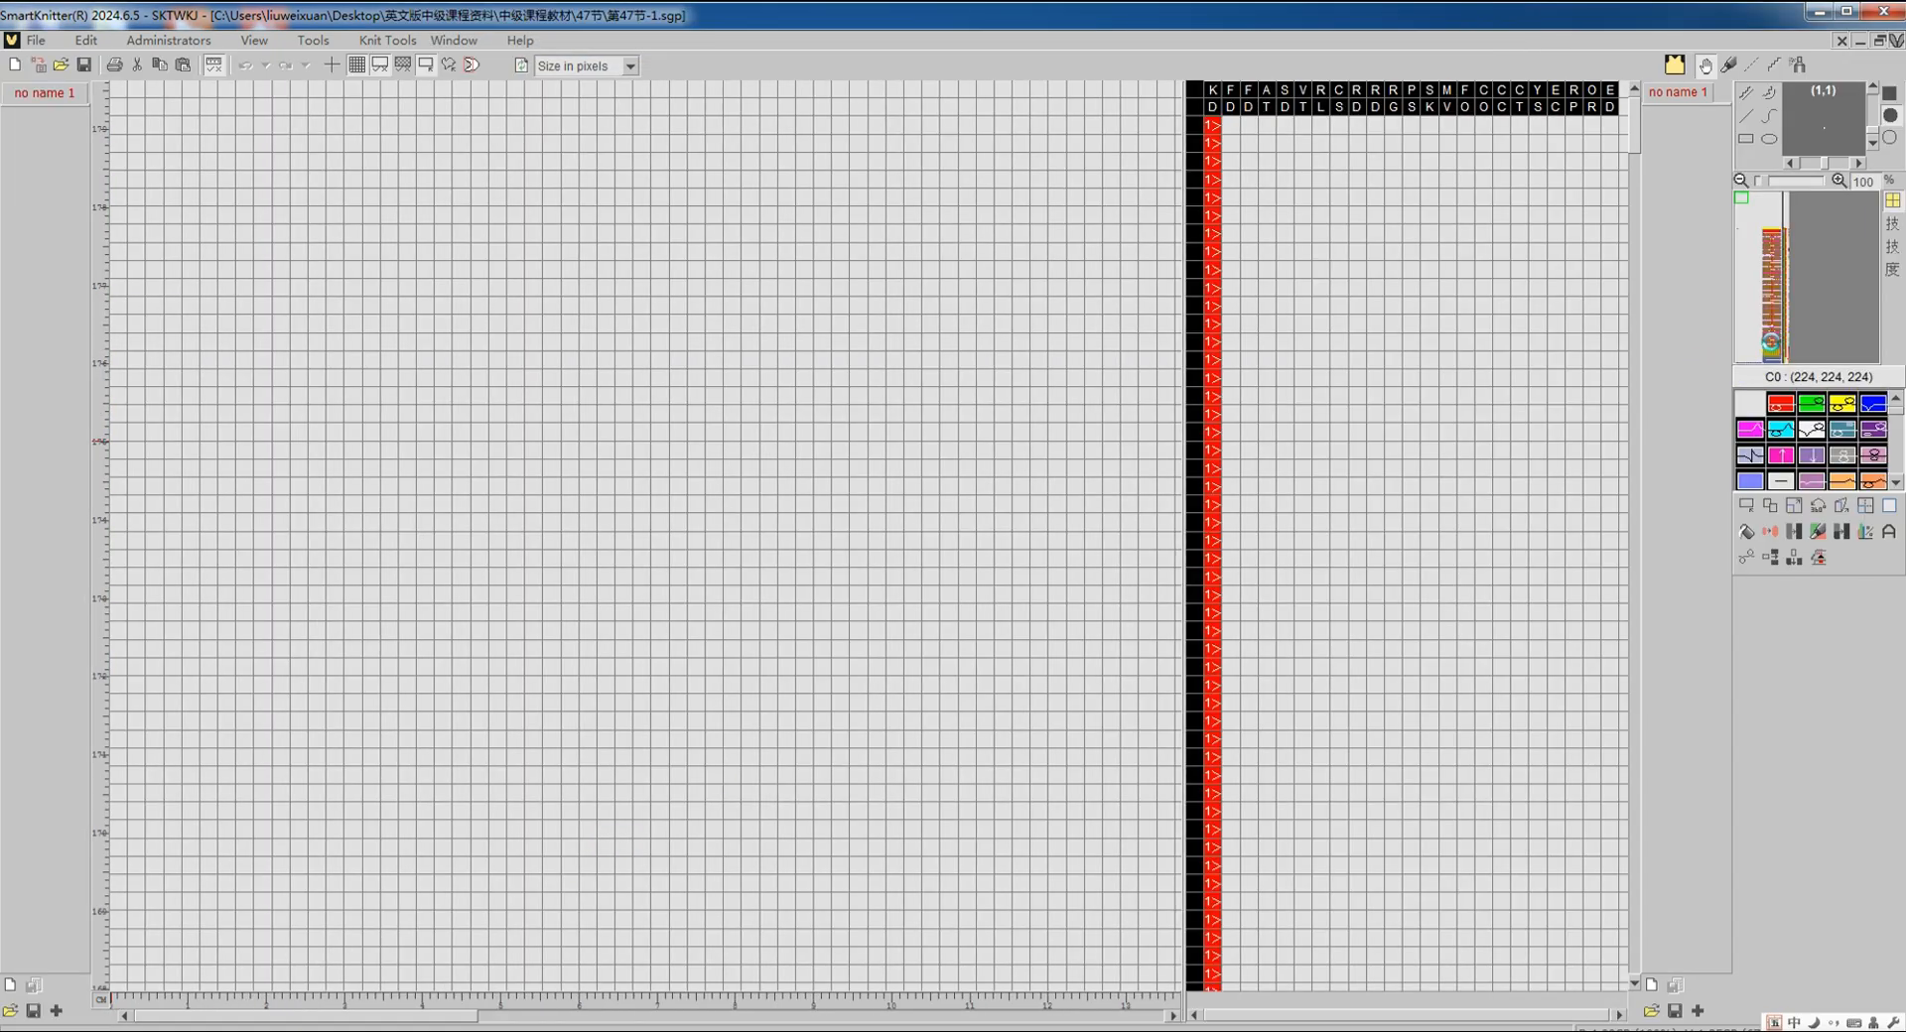
{"action": "left_click", "coordinate": [1770, 343]}
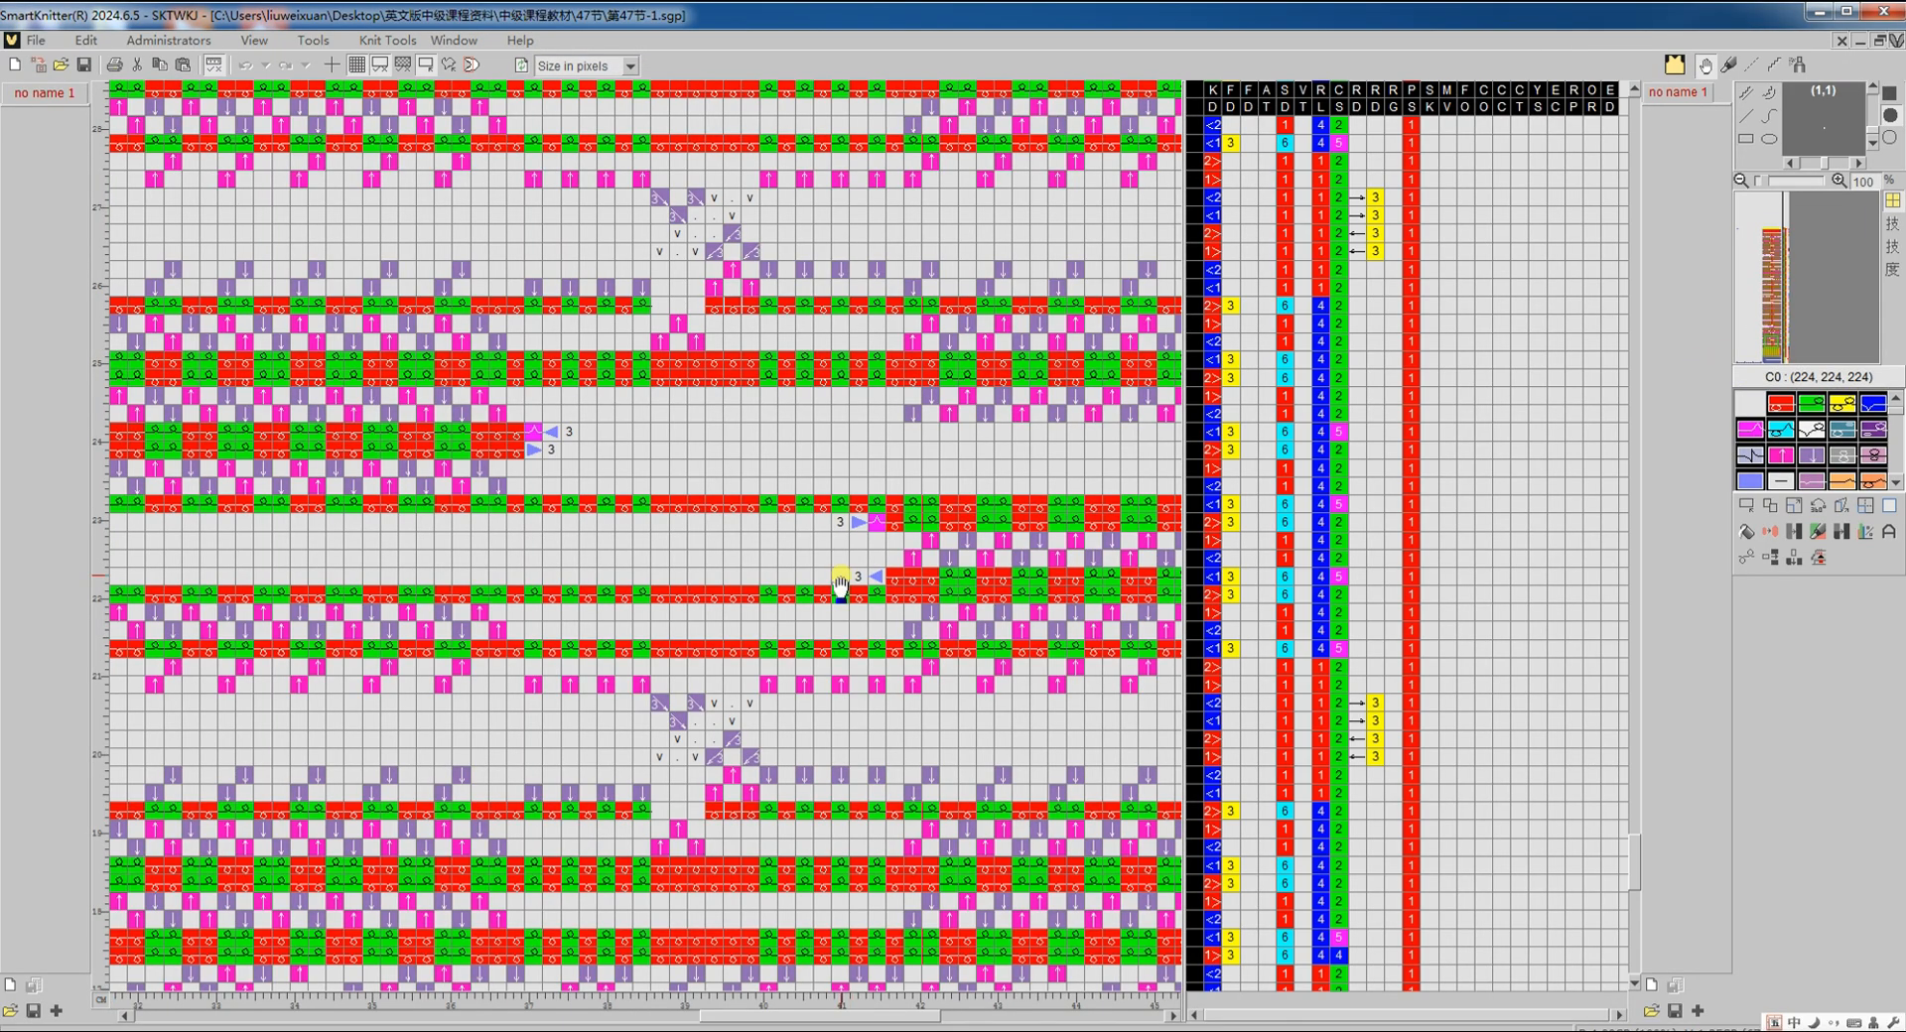
{"action": "scroll", "coordinate": [841, 583], "scroll_direction": "down", "scroll_amount": 3}
{"action": "scroll", "coordinate": [977, 586], "scroll_direction": "up", "scroll_amount": 5}
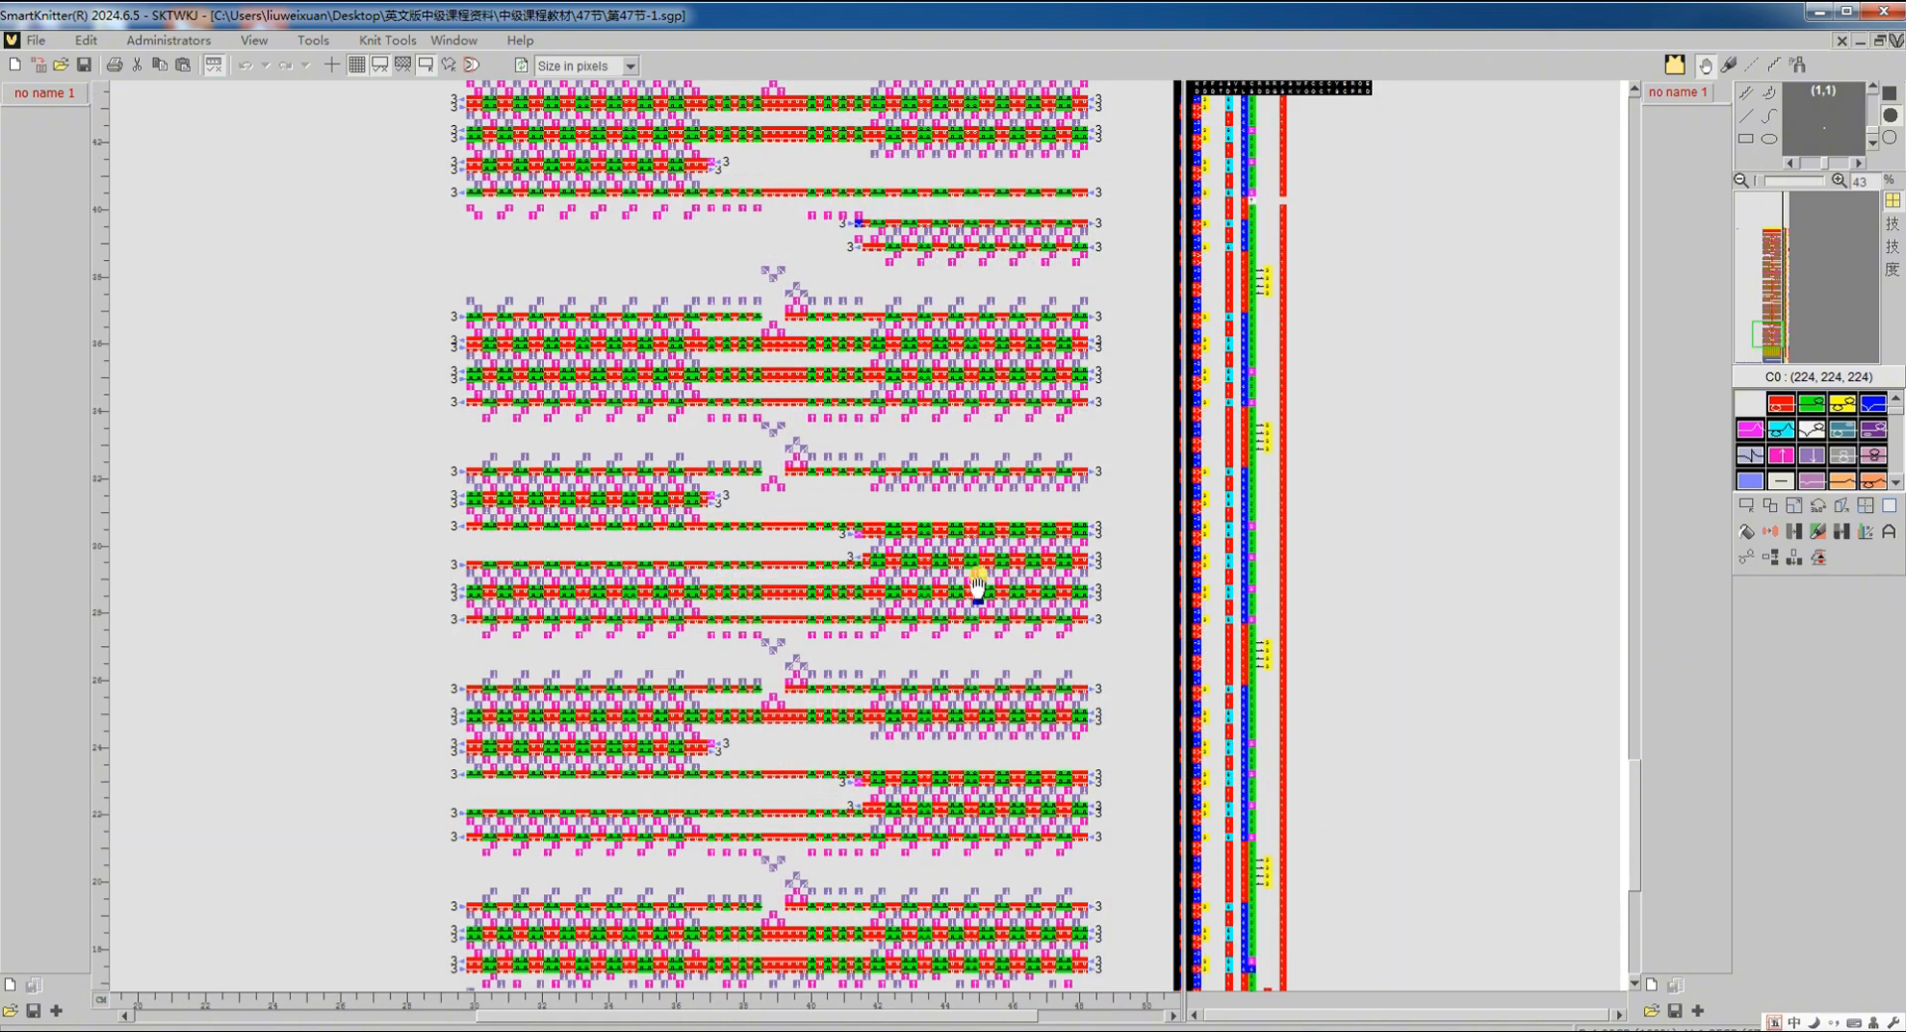
{"action": "scroll", "coordinate": [977, 586], "scroll_direction": "up", "scroll_amount": 10}
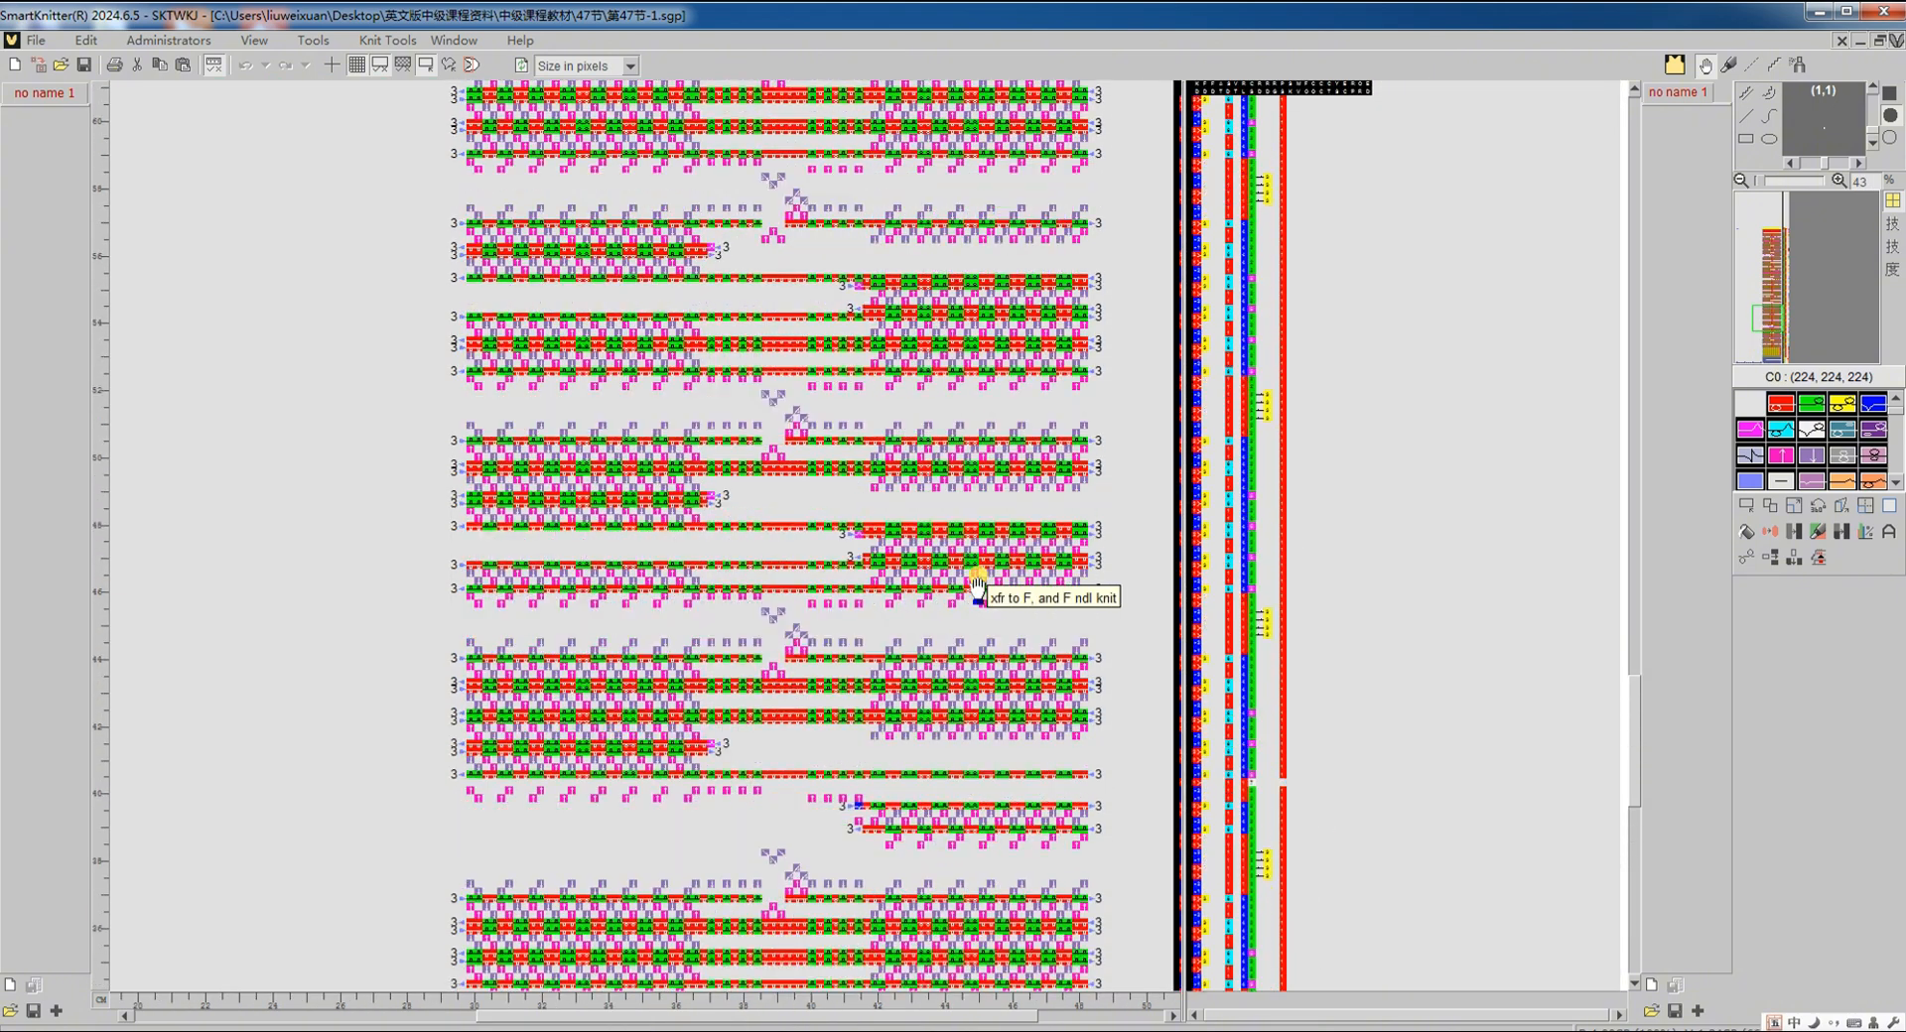
{"action": "scroll", "coordinate": [956, 591], "scroll_direction": "down", "scroll_amount": 2}
{"action": "scroll", "coordinate": [956, 590], "scroll_direction": "up", "scroll_amount": 12}
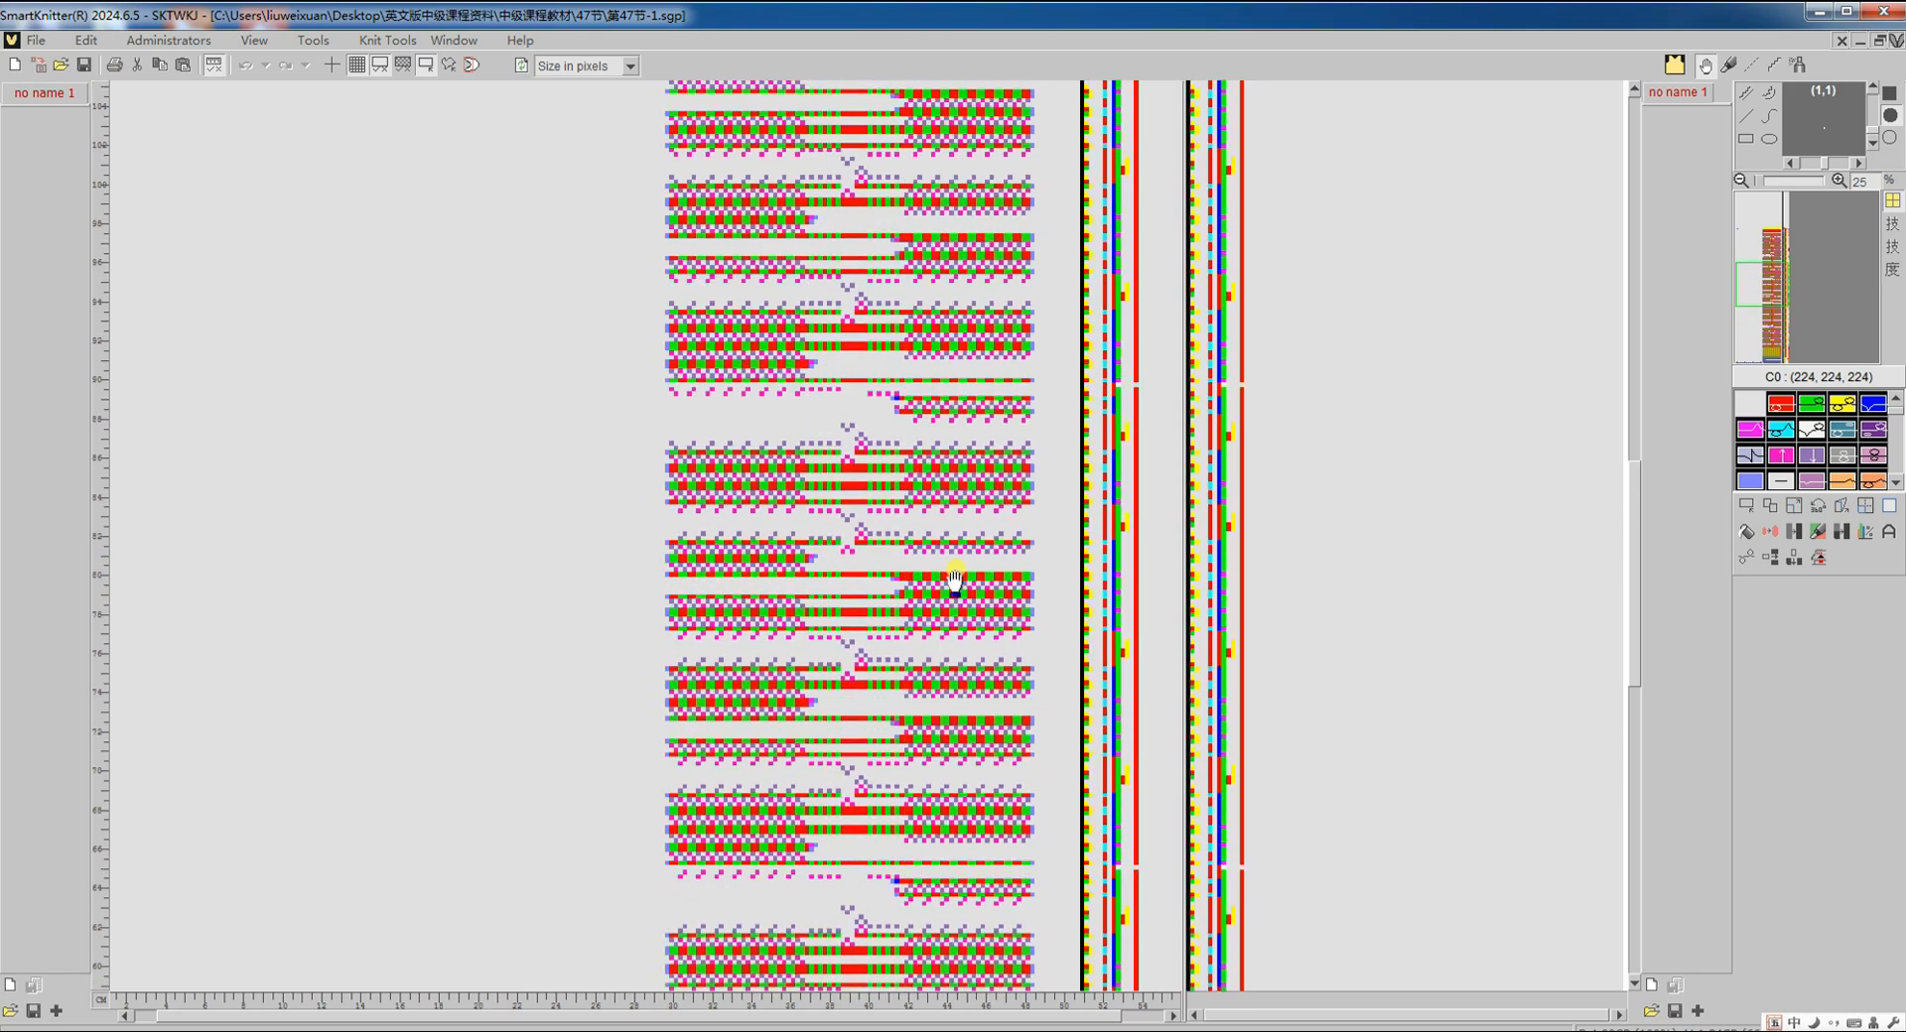
{"action": "scroll", "coordinate": [955, 581], "scroll_direction": "up", "scroll_amount": 3}
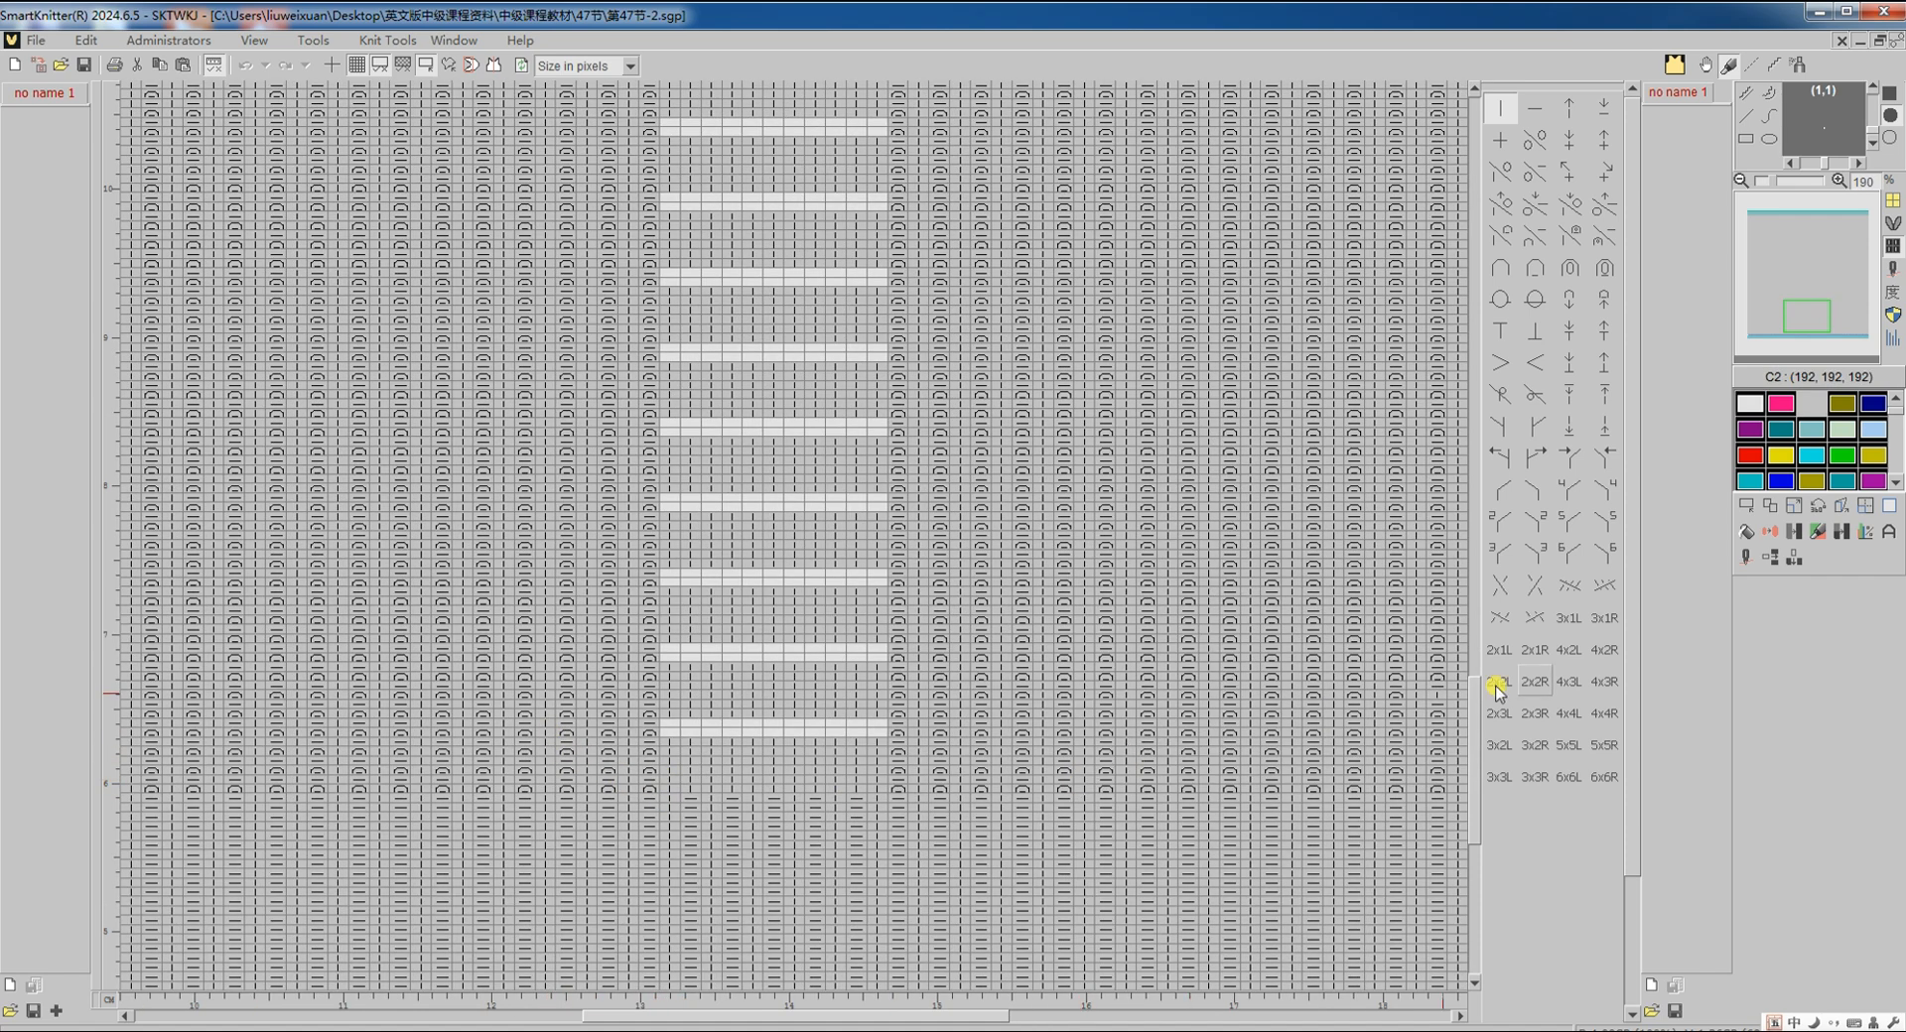
Step: Show the yarn-feeder view and the options menu for the red yarn on feeder 3
{"action": "left_click", "coordinate": [1746, 564]}
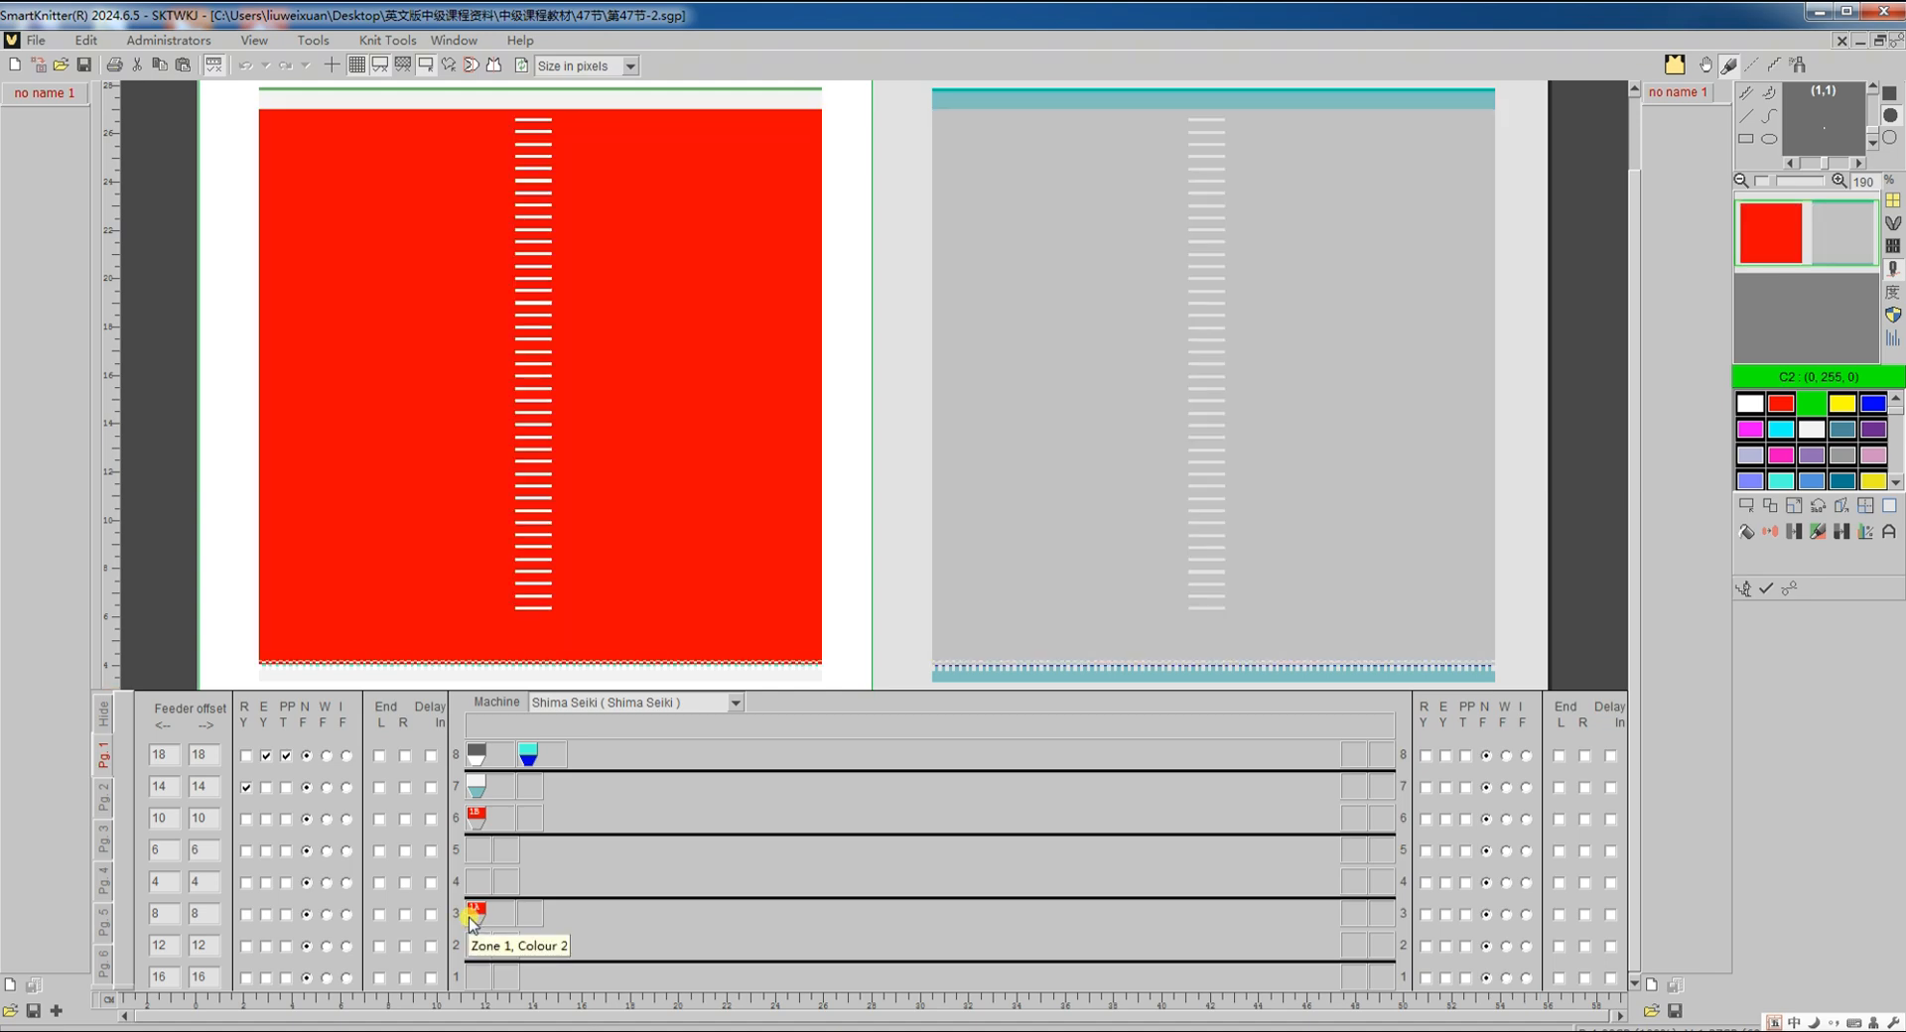
{"action": "right_click", "coordinate": [473, 923]}
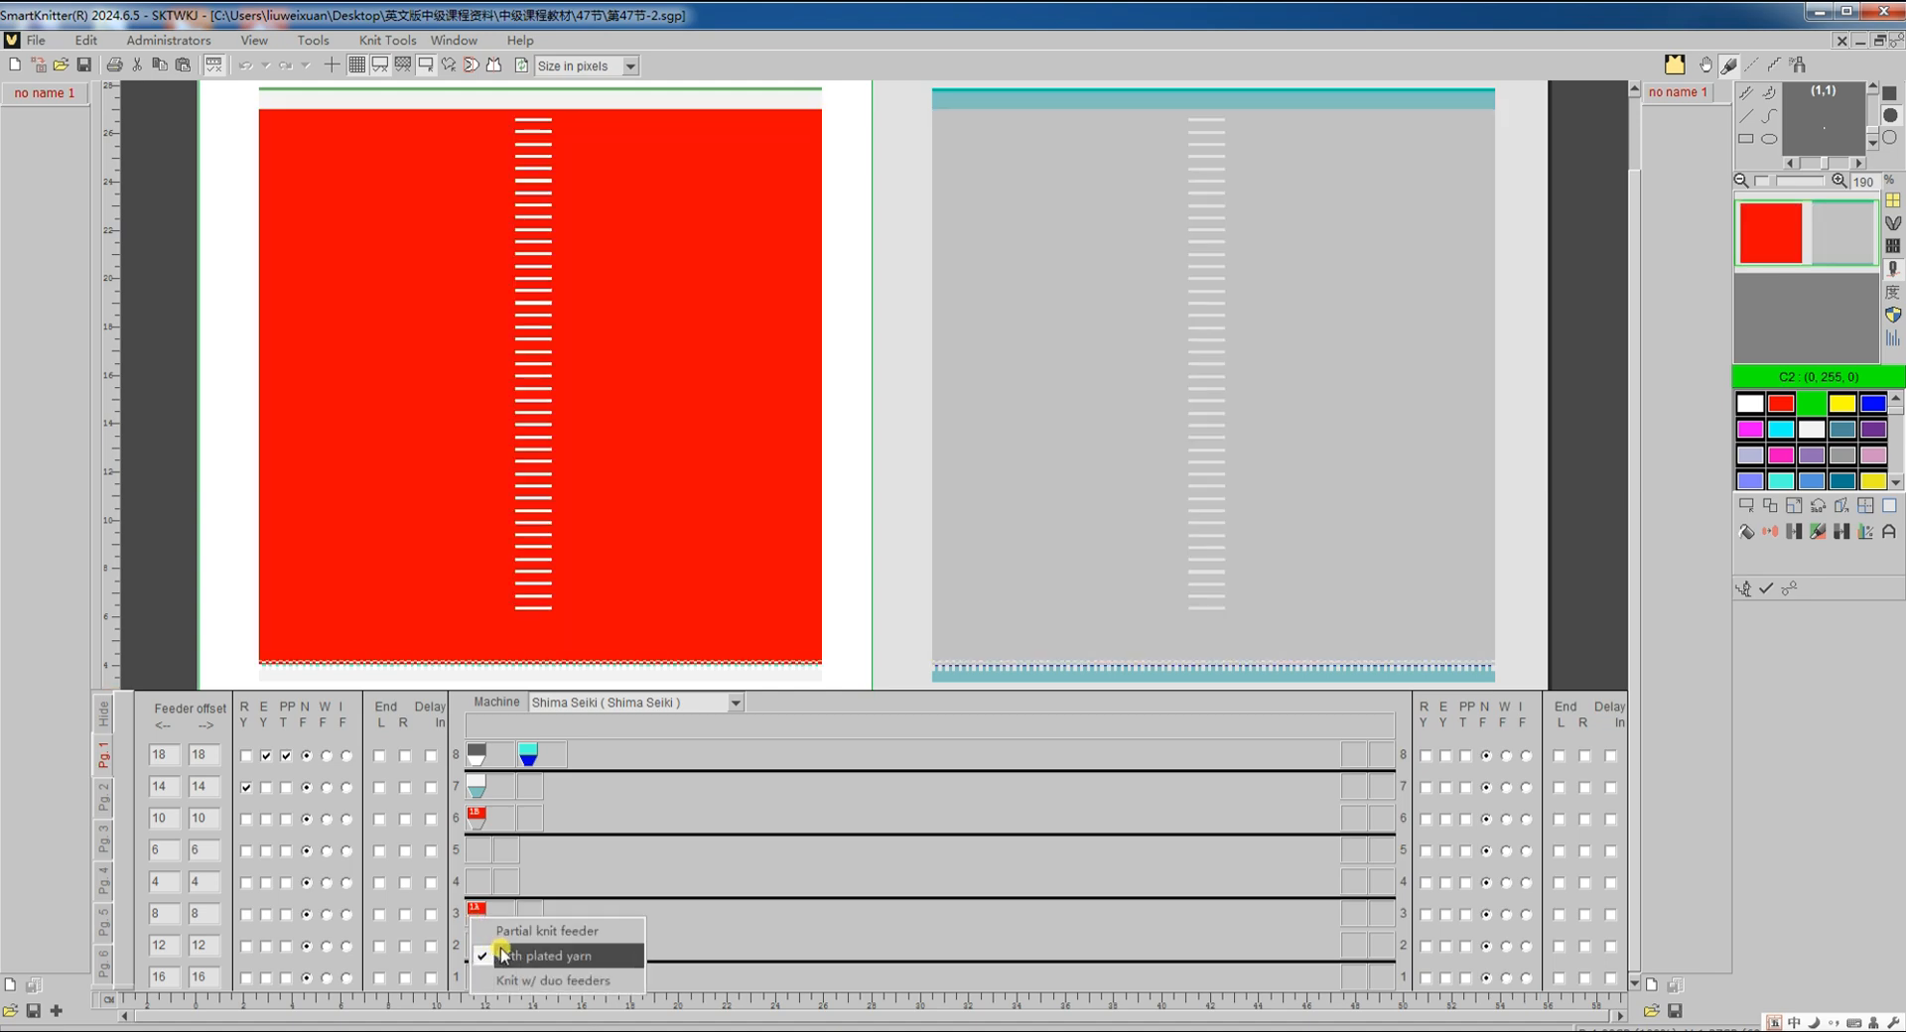
Step: Translate 第47节-2 to Shima Seiki code, check the rows, and return to the symbol chart
{"action": "left_click", "coordinate": [1787, 590]}
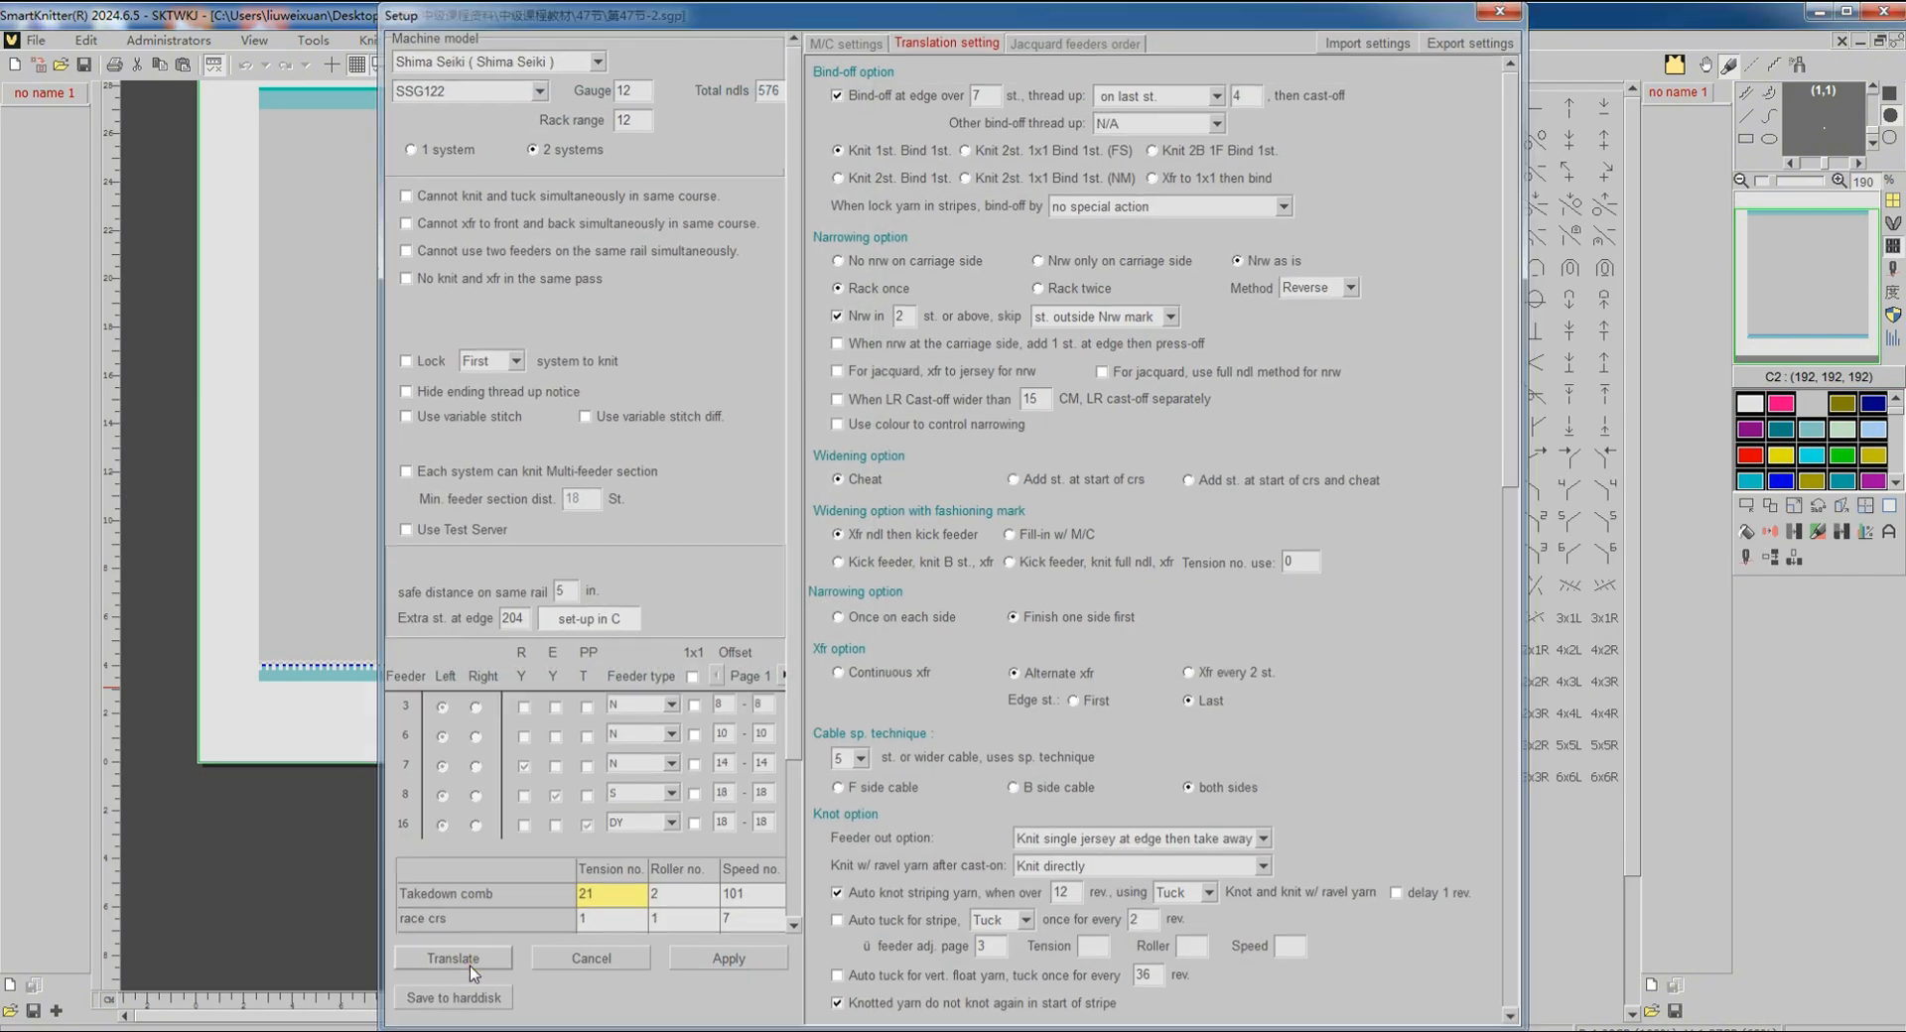
{"action": "left_click", "coordinate": [469, 967]}
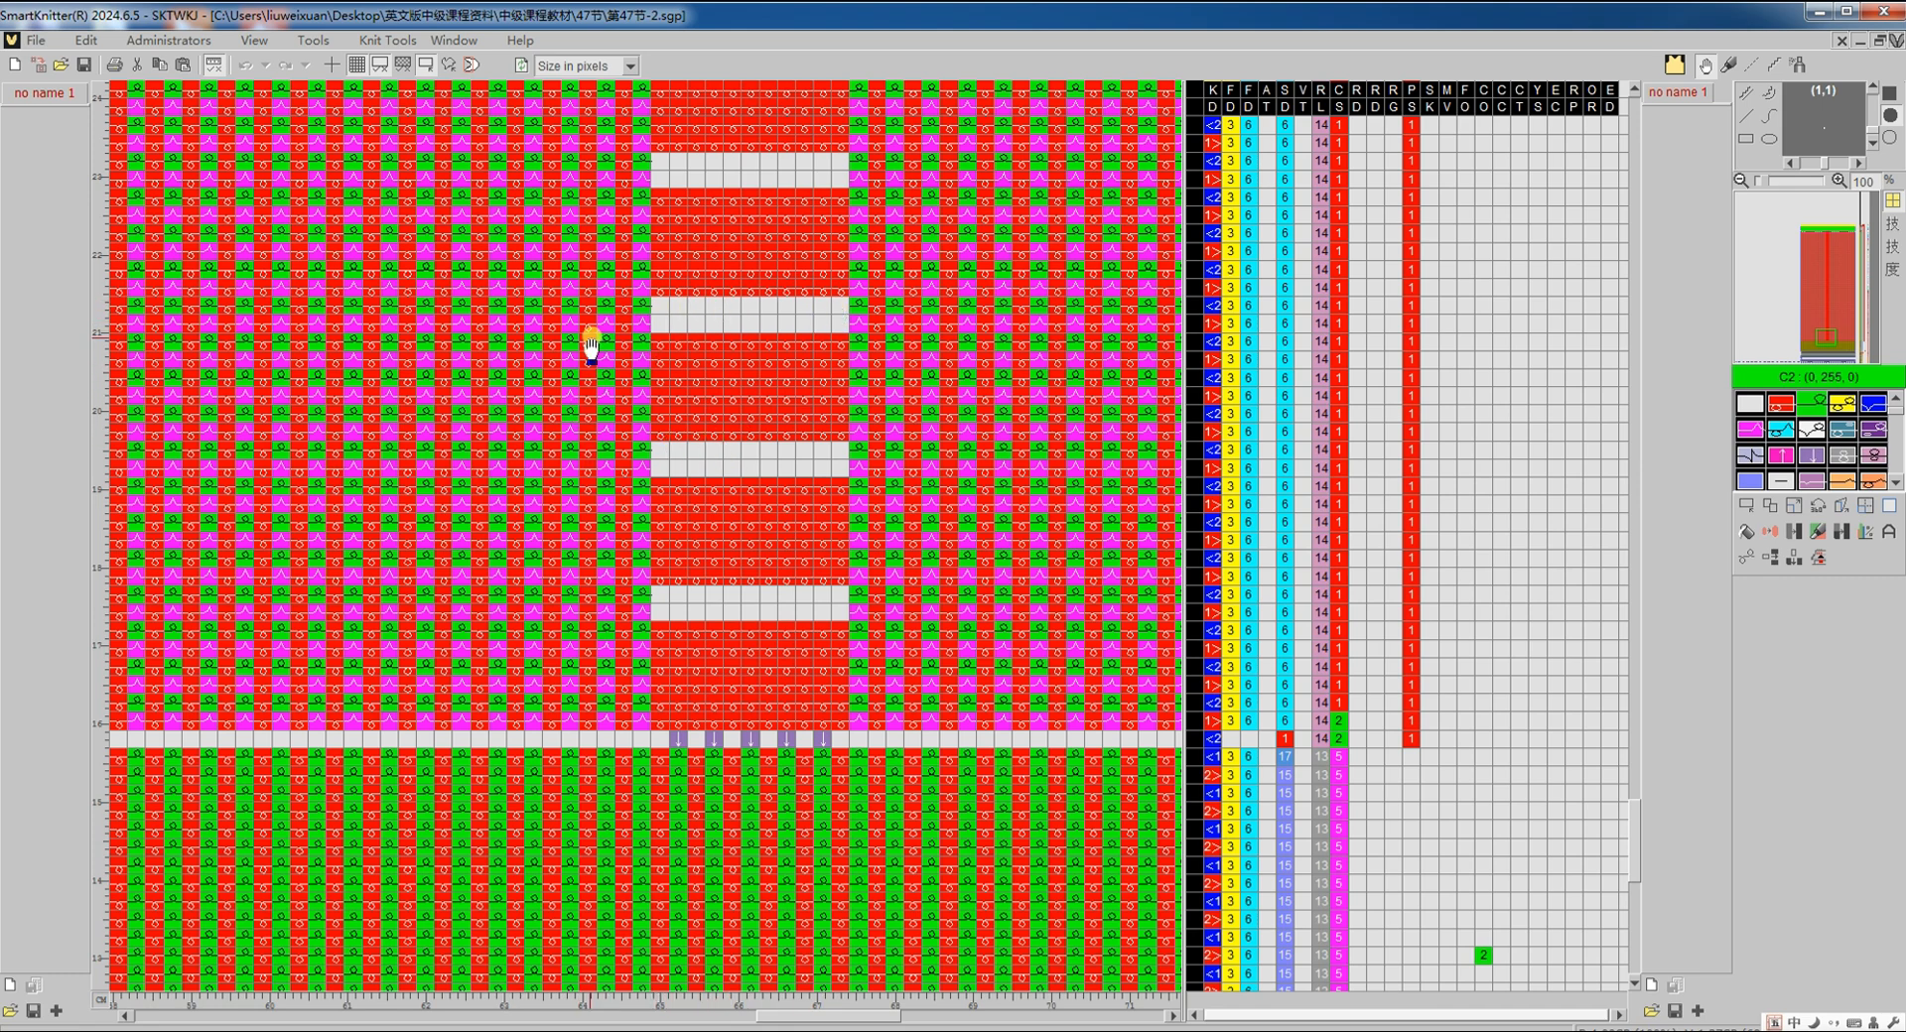
{"action": "scroll", "coordinate": [678, 370], "scroll_direction": "up", "scroll_amount": 4}
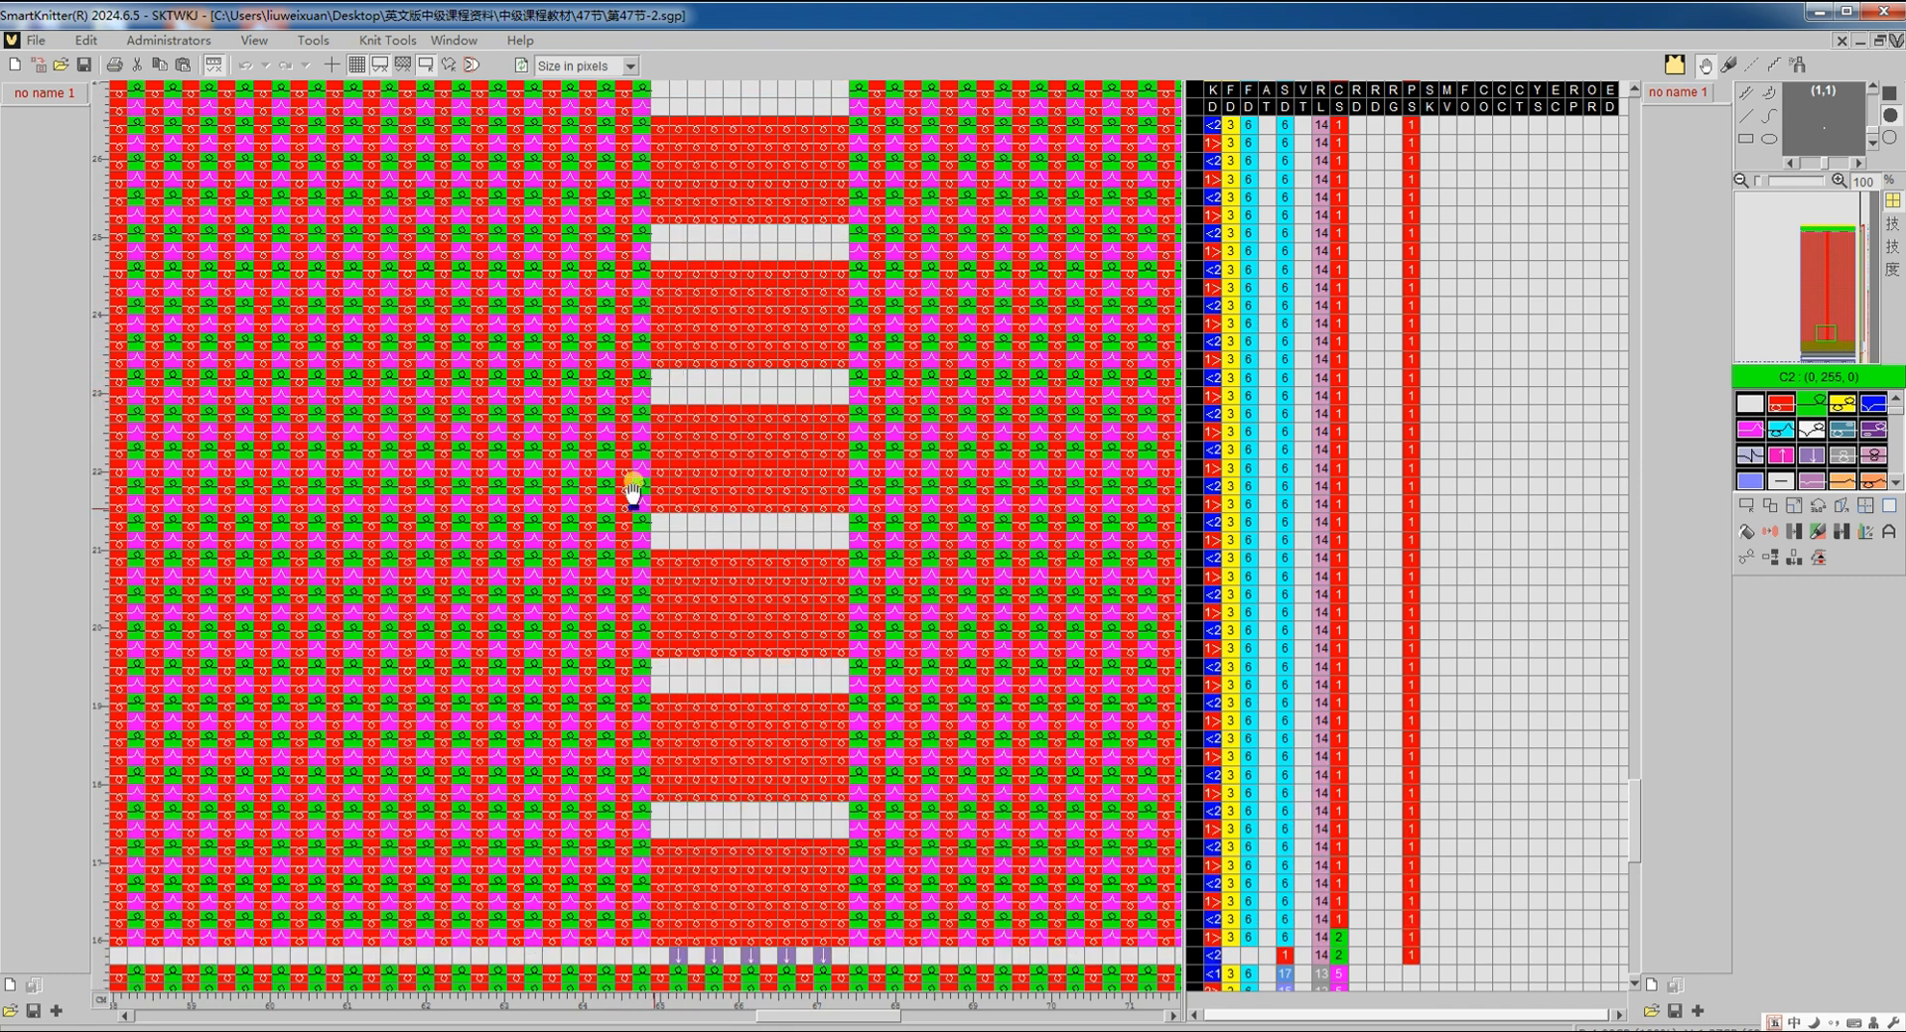
{"action": "key", "text": "Tab"}
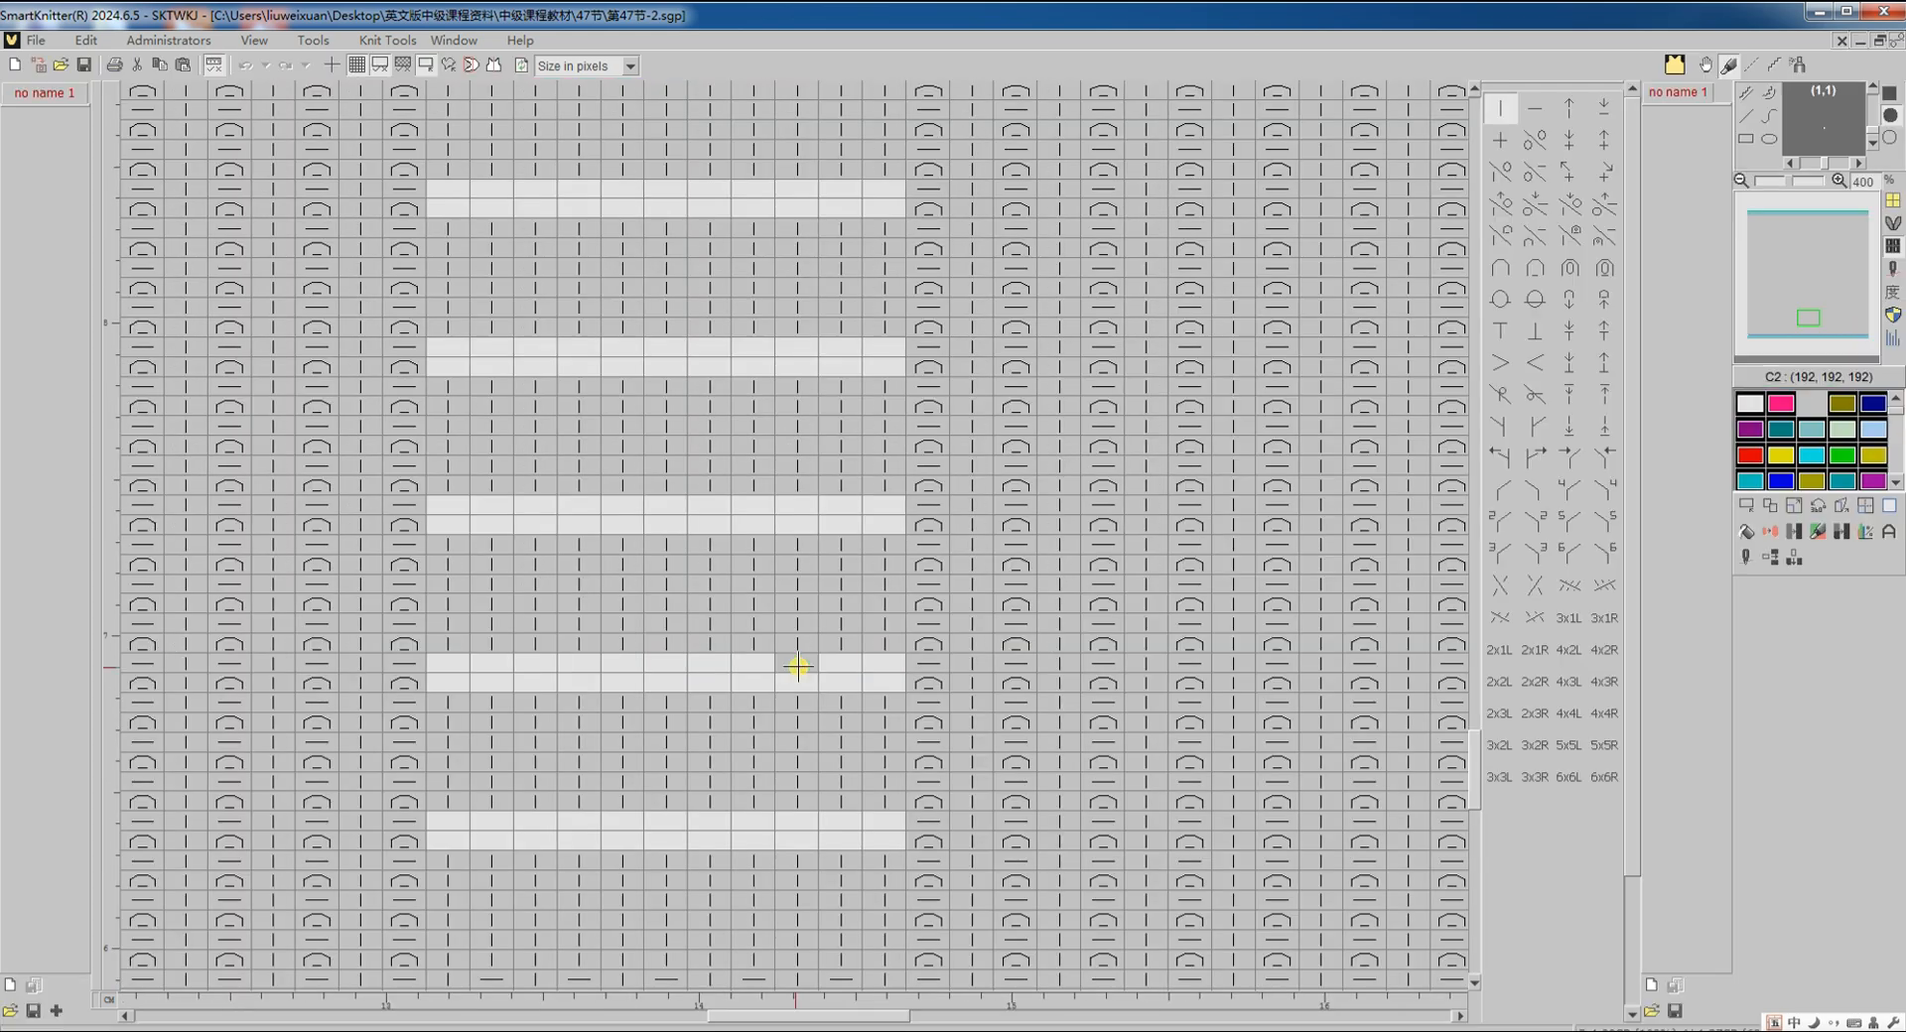
Step: In colour view, define a 1x8 image area beside the lowest white marker row
{"action": "scroll", "coordinate": [878, 659], "scroll_direction": "down", "scroll_amount": 3}
{"action": "scroll", "coordinate": [878, 667], "scroll_direction": "down", "scroll_amount": 3}
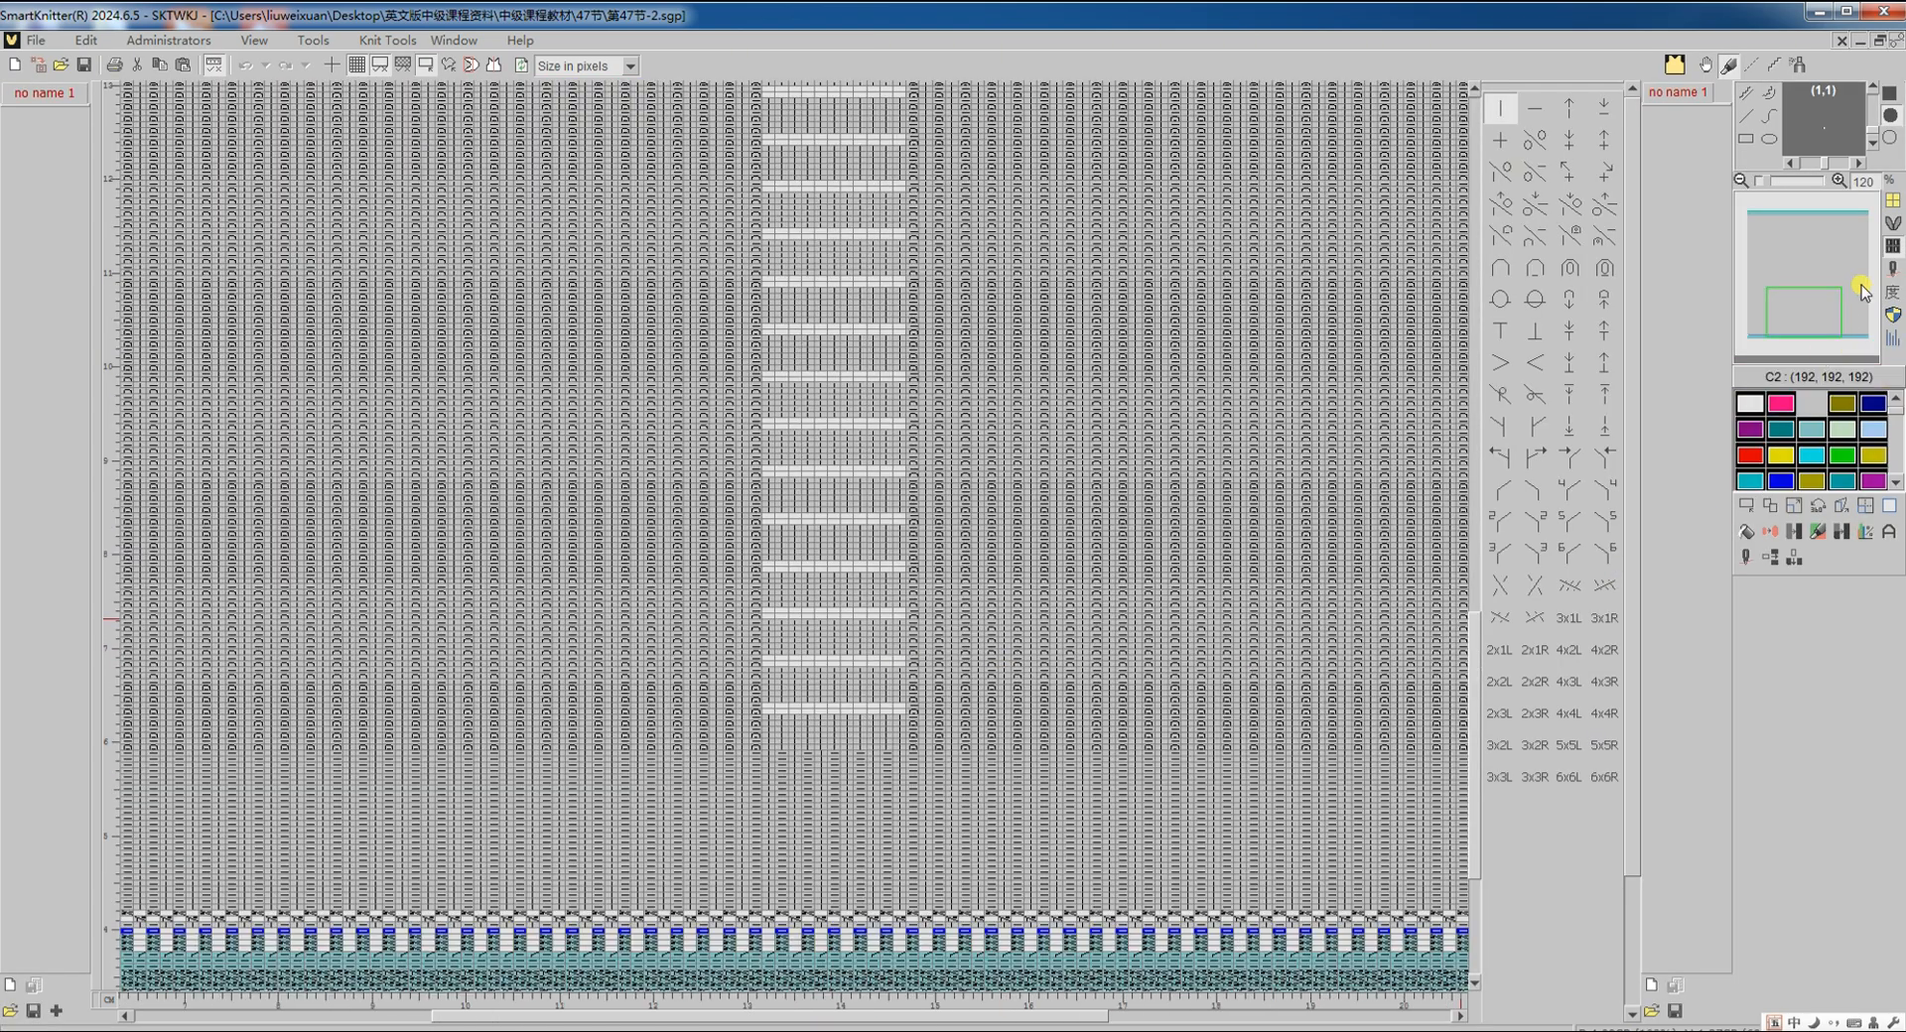
{"action": "left_click", "coordinate": [1891, 274]}
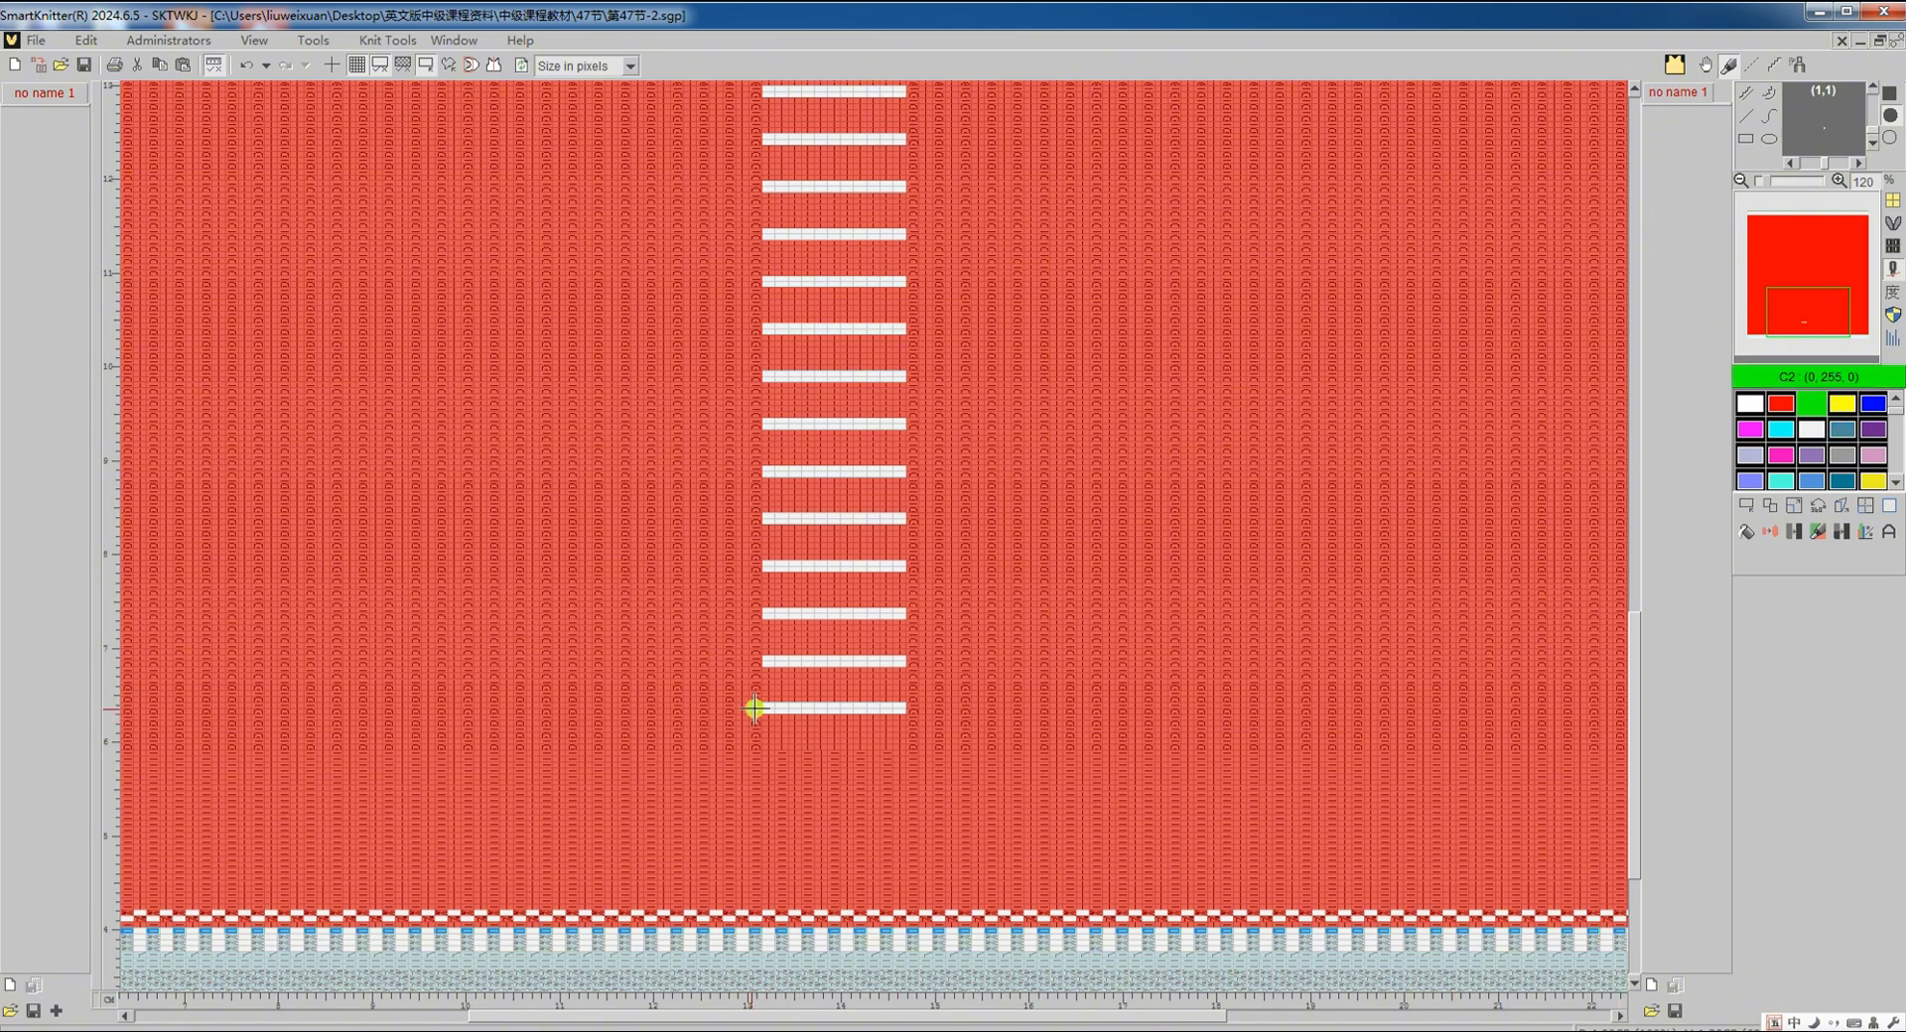
{"action": "left_click", "coordinate": [1746, 532]}
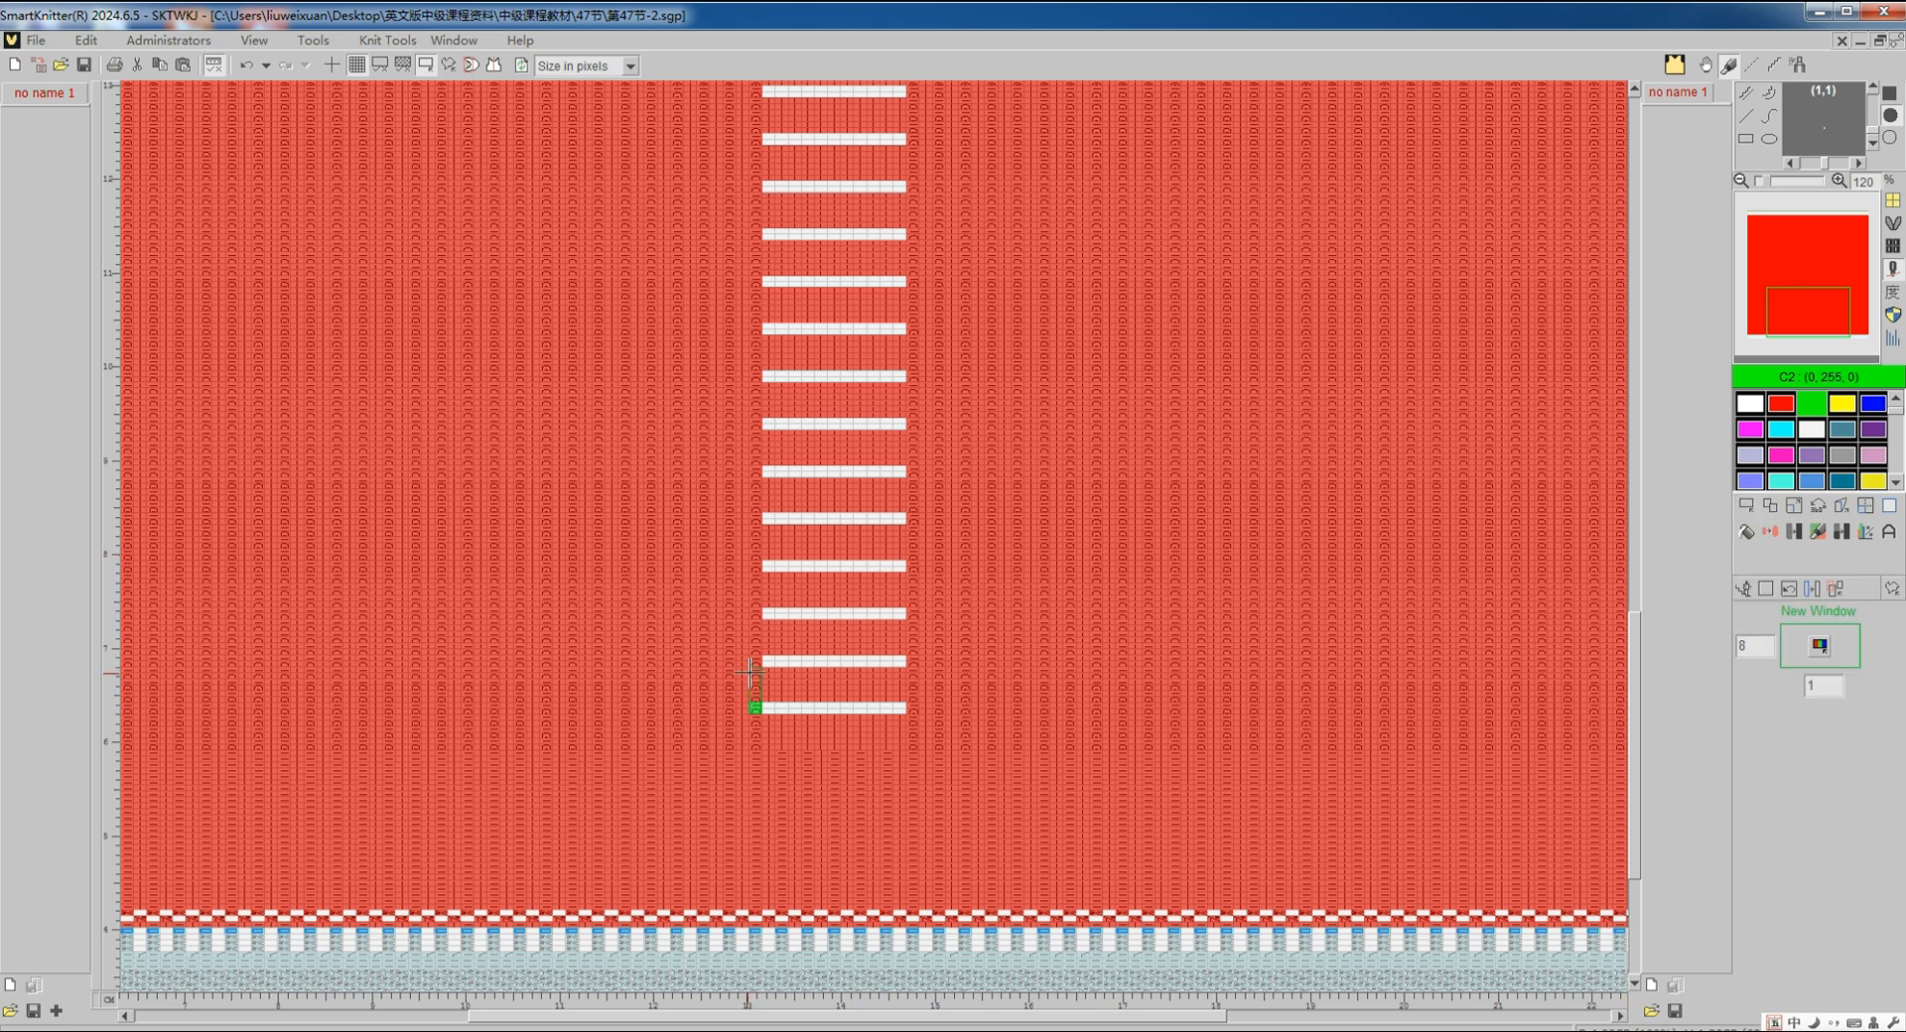
{"action": "left_click_drag", "start_coordinate": [754, 711], "coordinate": [749, 673]}
{"action": "left_click", "coordinate": [1752, 228]}
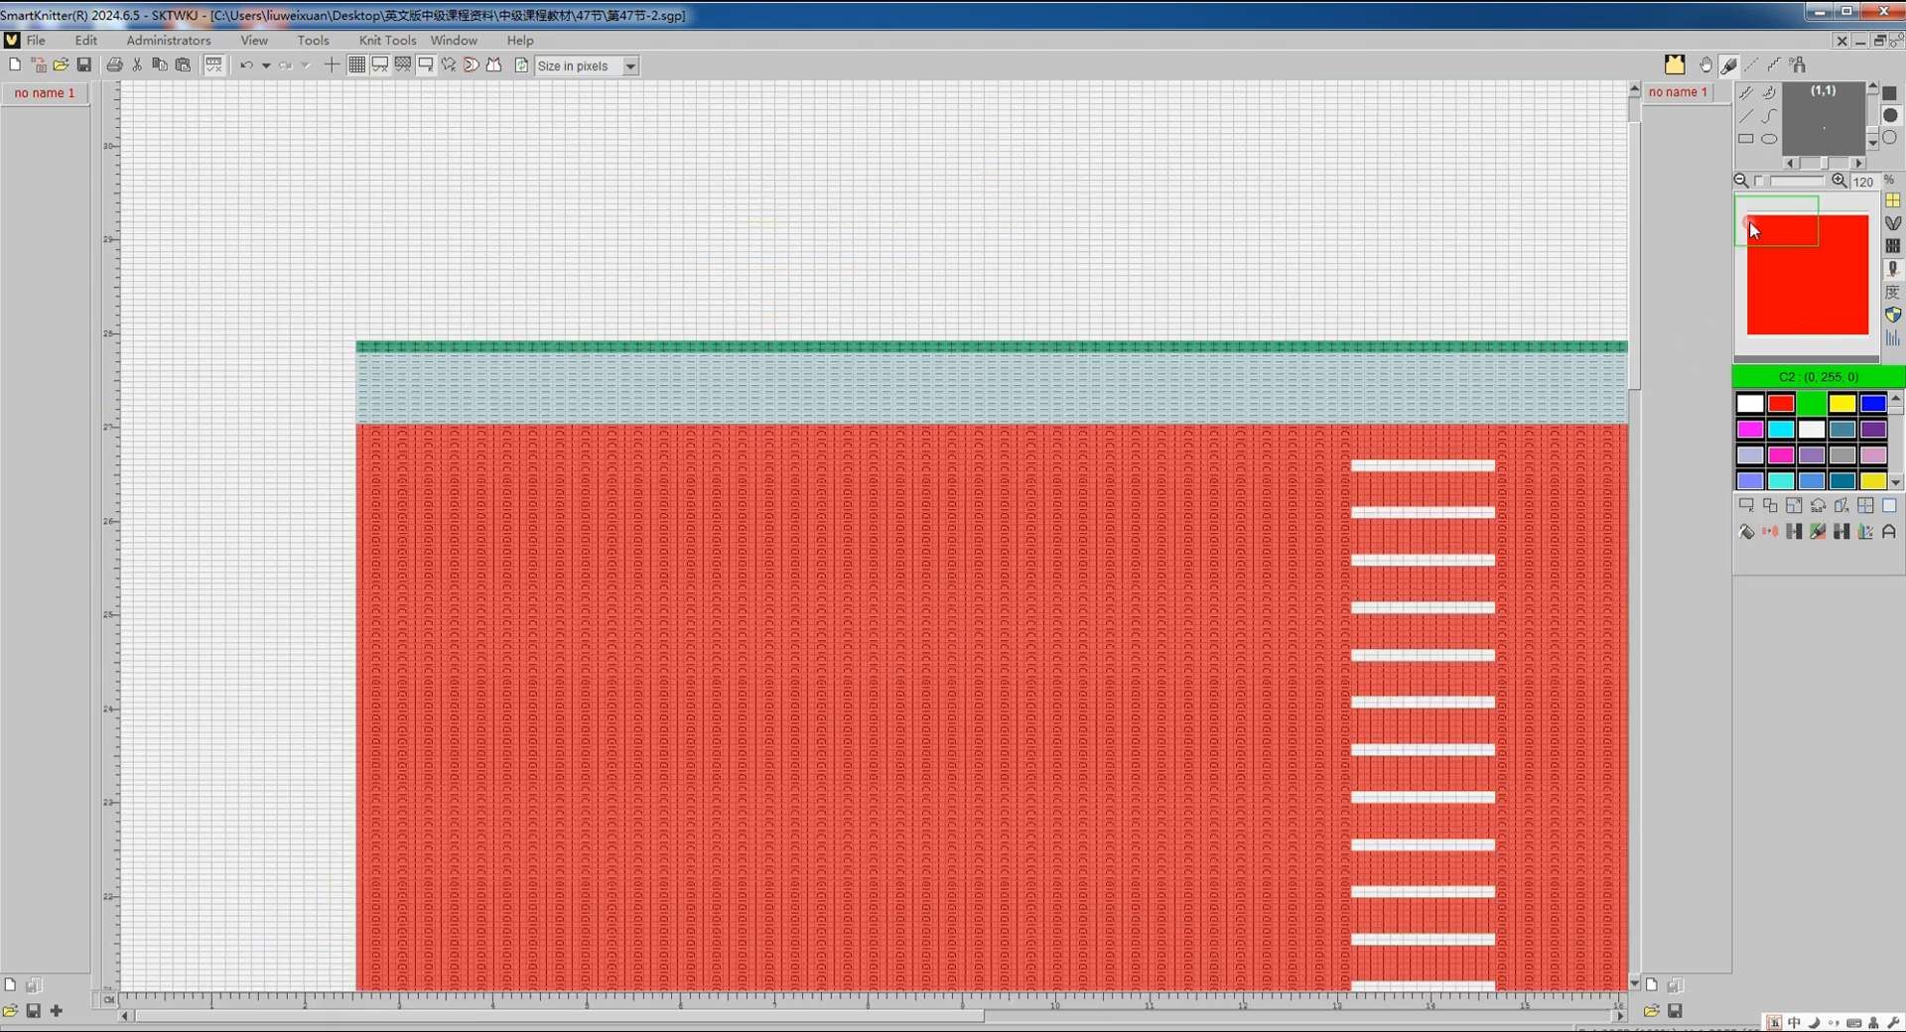
Step: Repeat the green marker rows to the panel's left edge, then define the full chart as image
{"action": "left_click", "coordinate": [1867, 507]}
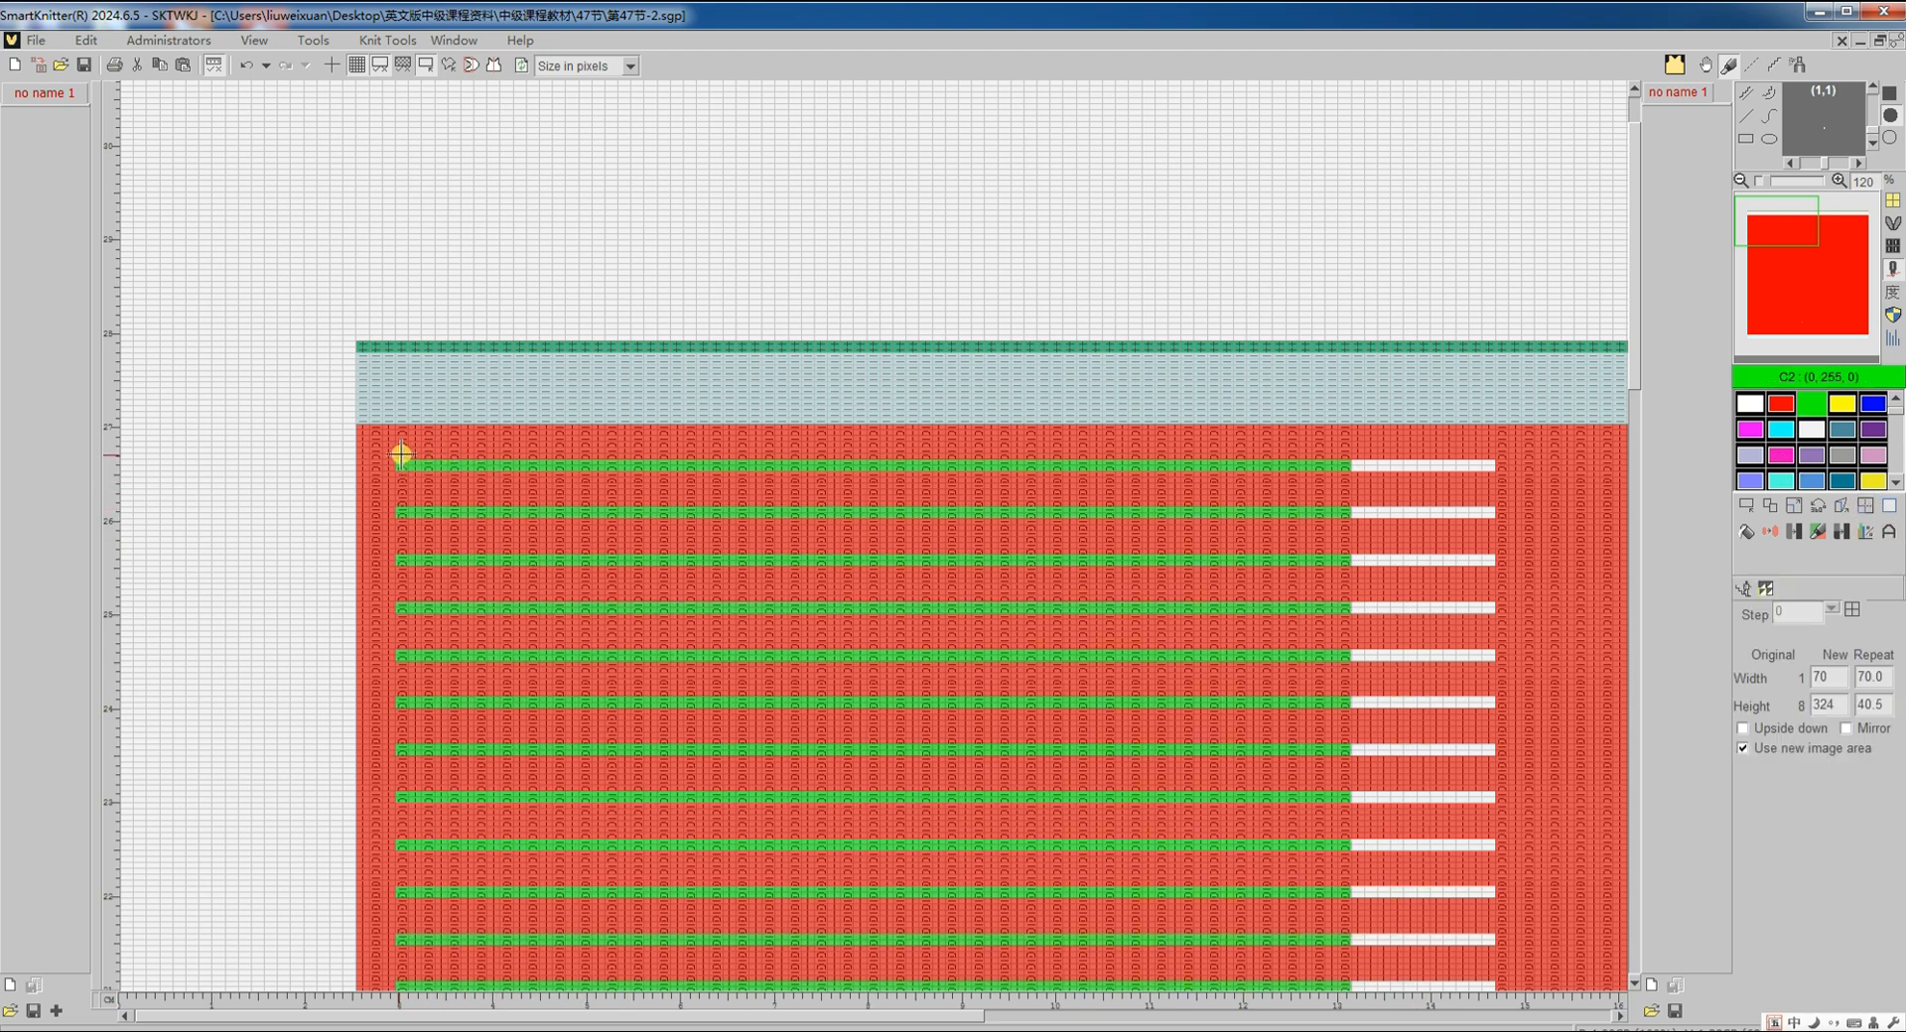
{"action": "left_click", "coordinate": [361, 459]}
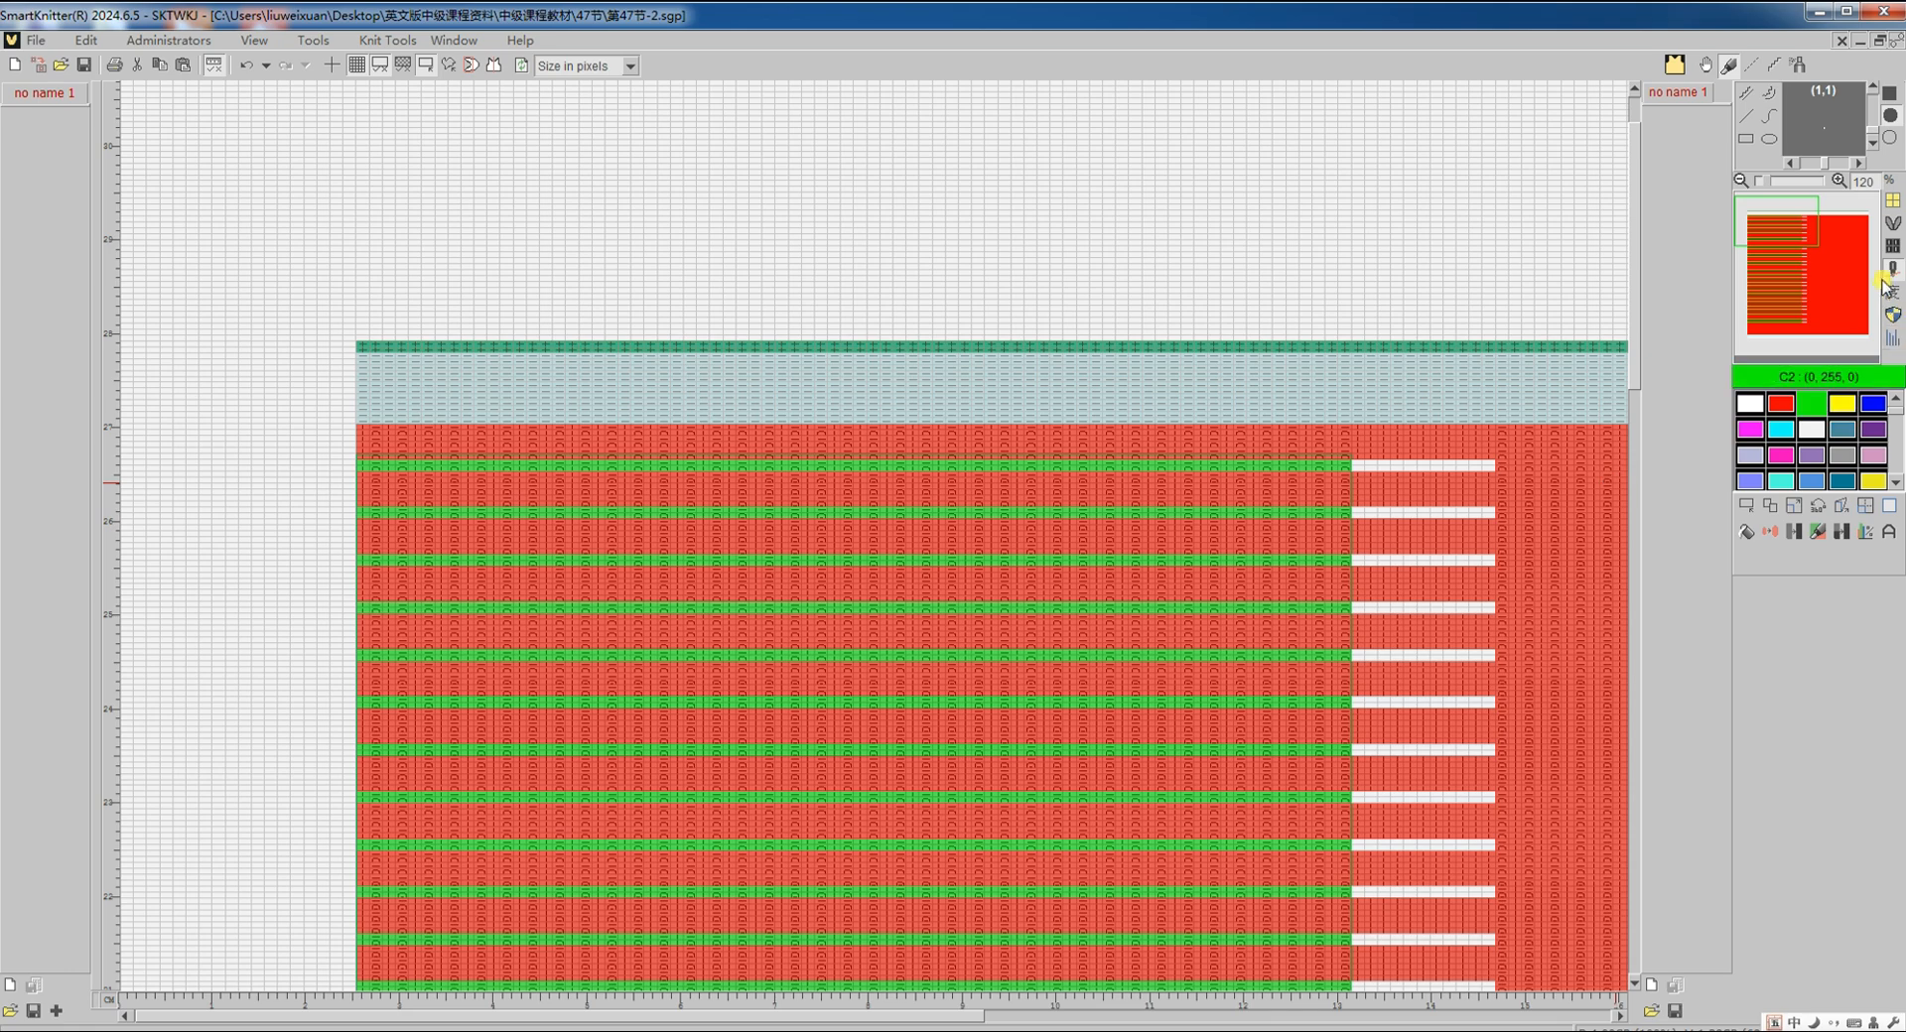
{"action": "left_click", "coordinate": [1895, 248]}
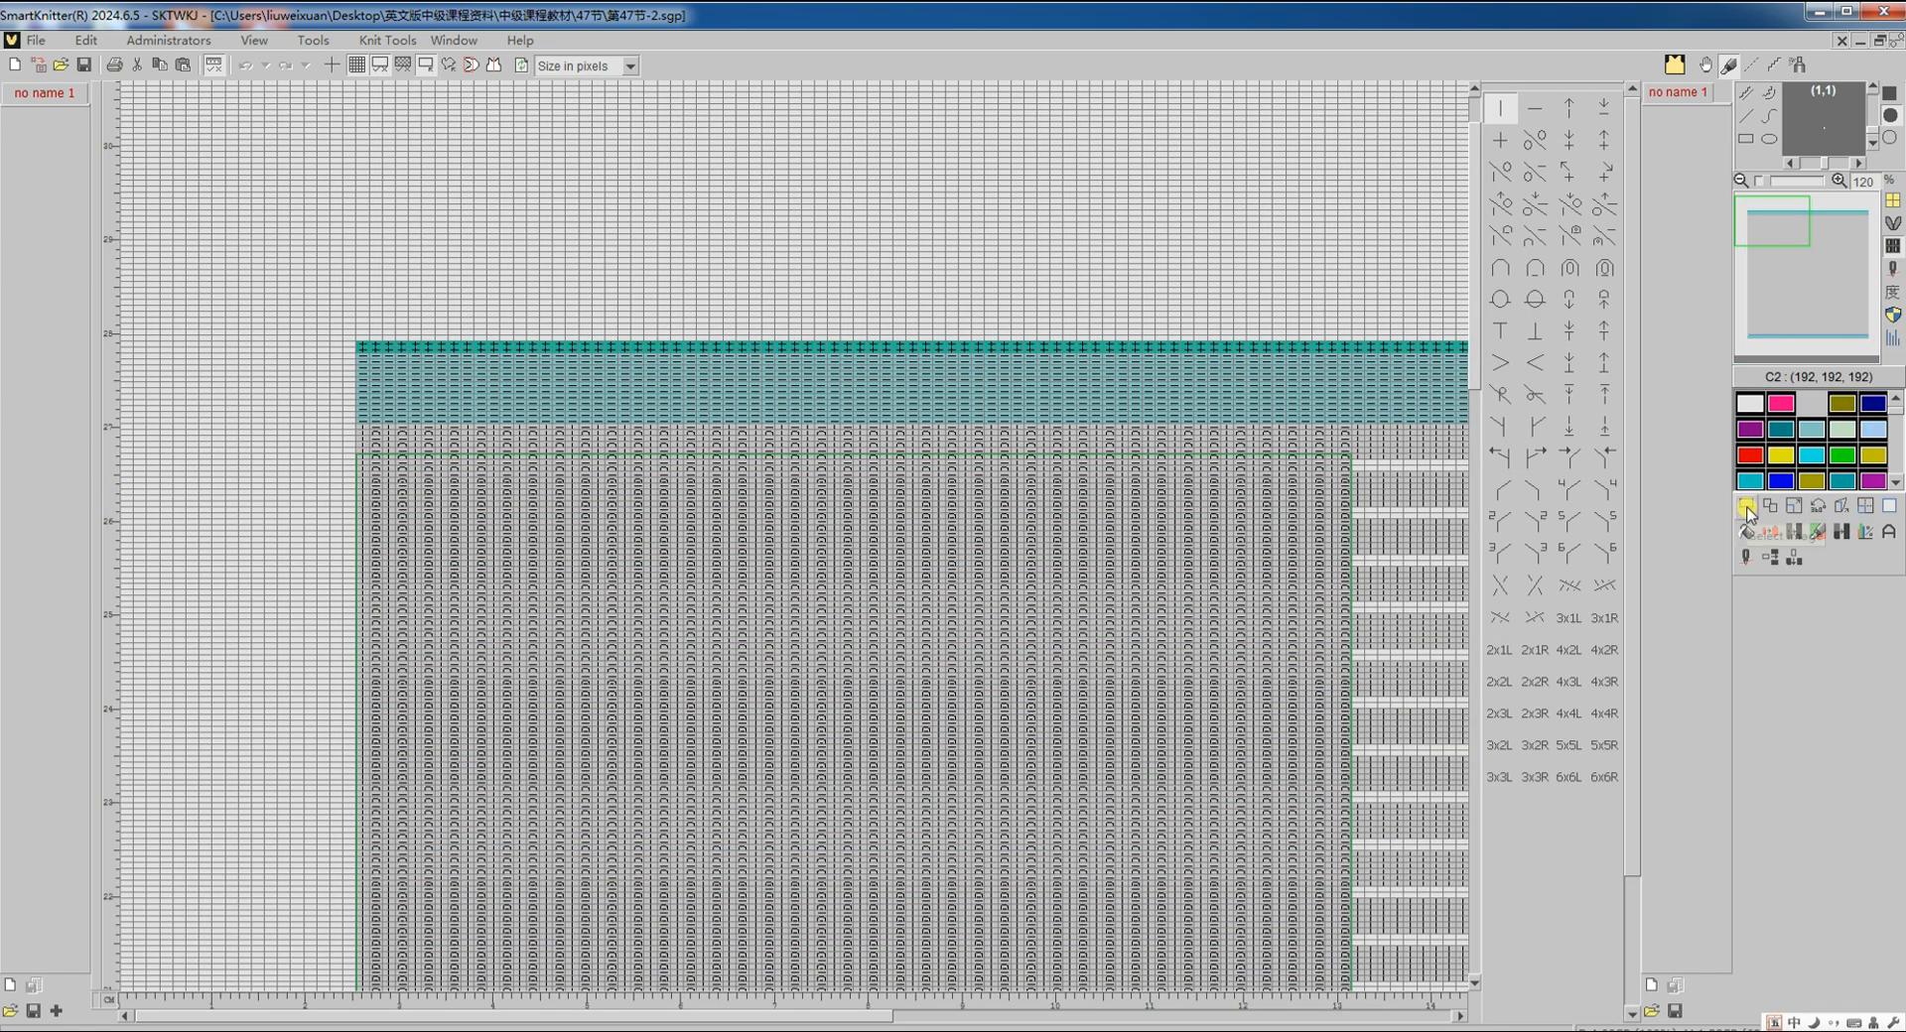
{"action": "left_click", "coordinate": [1763, 591]}
{"action": "left_click", "coordinate": [1763, 592]}
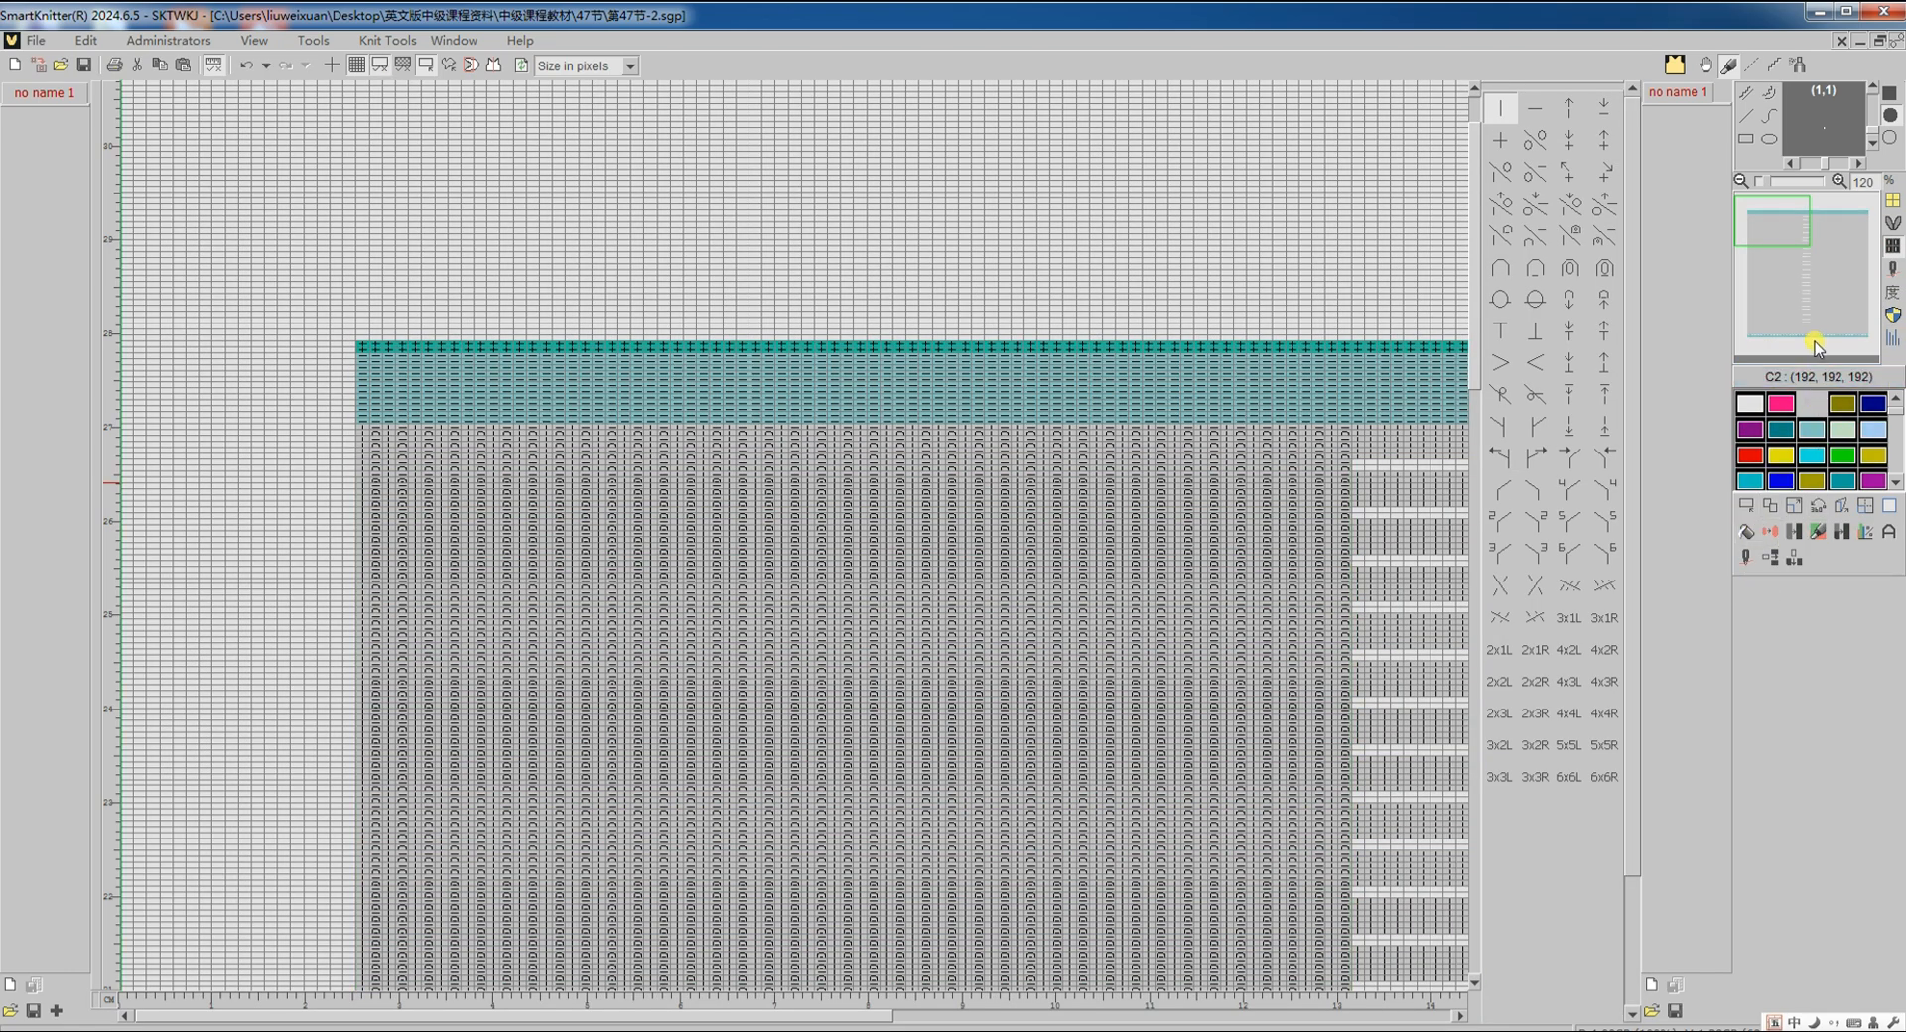
Step: Put green yarn on feeders 3 and 6 as a partial knit feeder, then open translation Setup
{"action": "left_click", "coordinate": [1746, 563]}
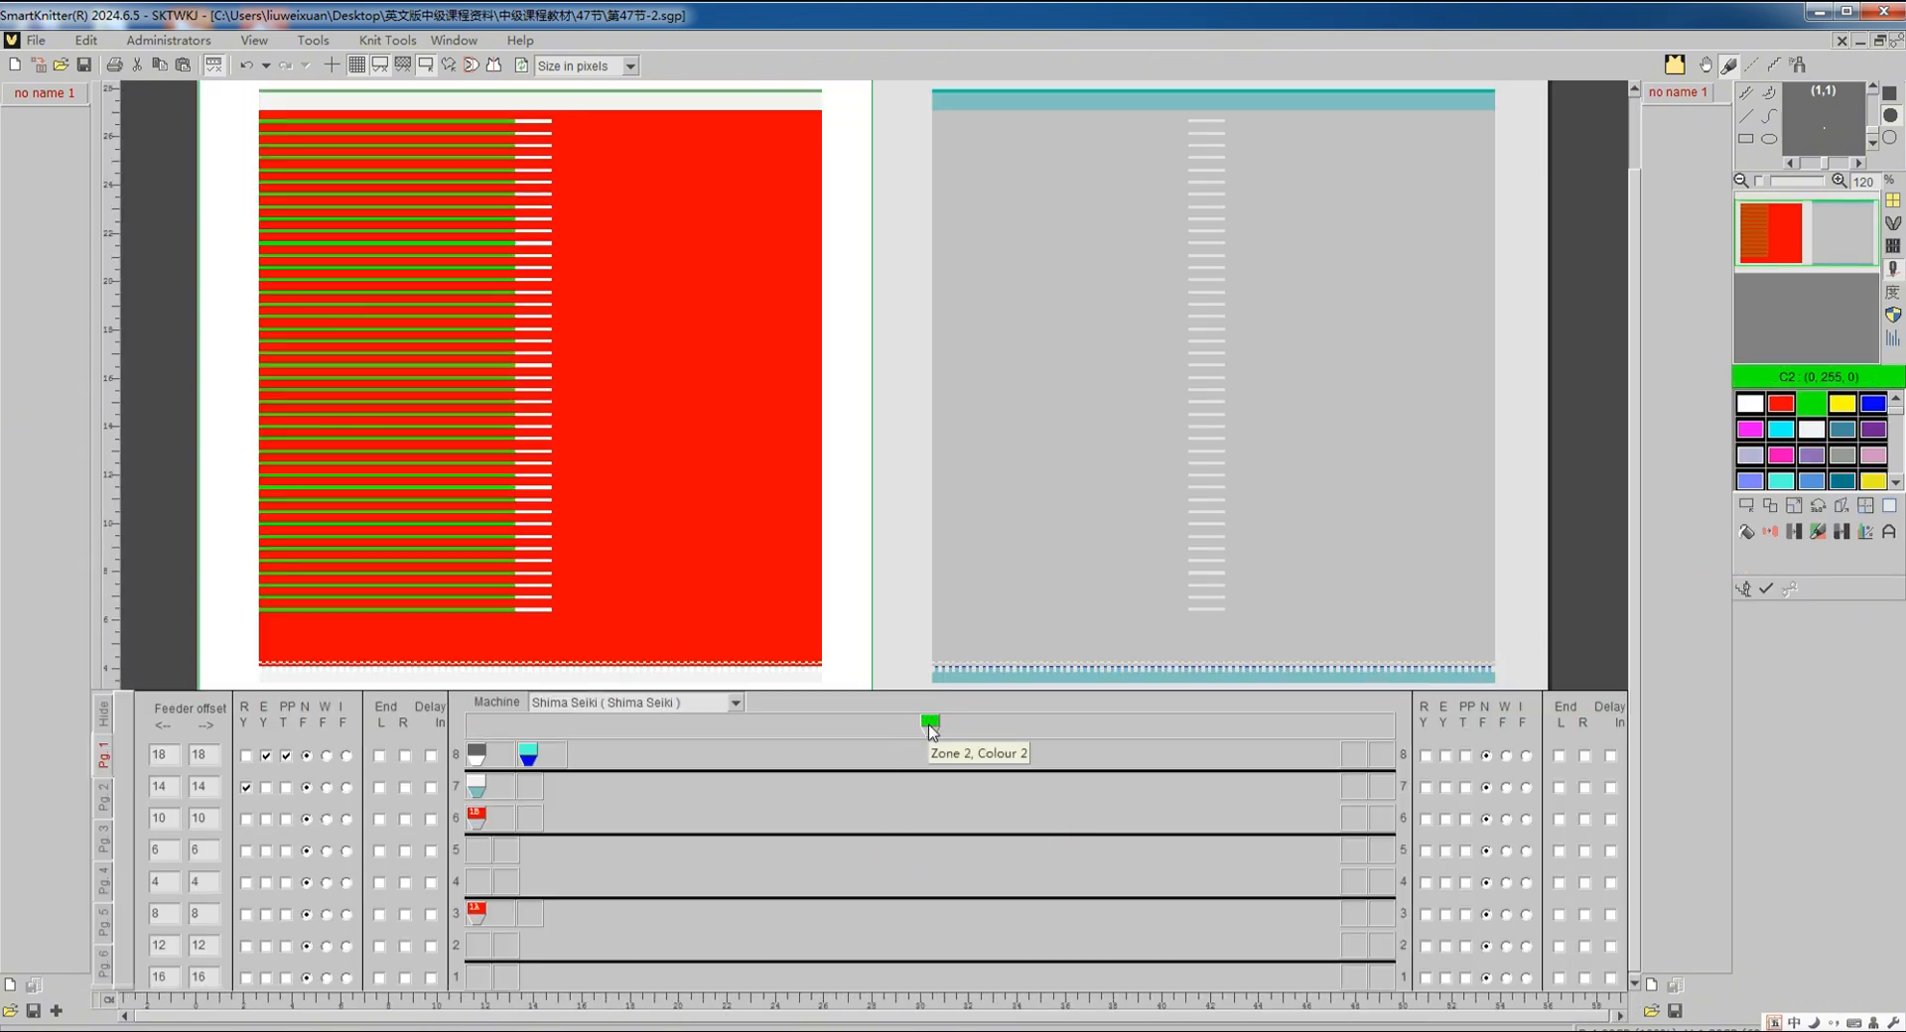
{"action": "left_click_drag", "start_coordinate": [930, 726], "coordinate": [510, 930]}
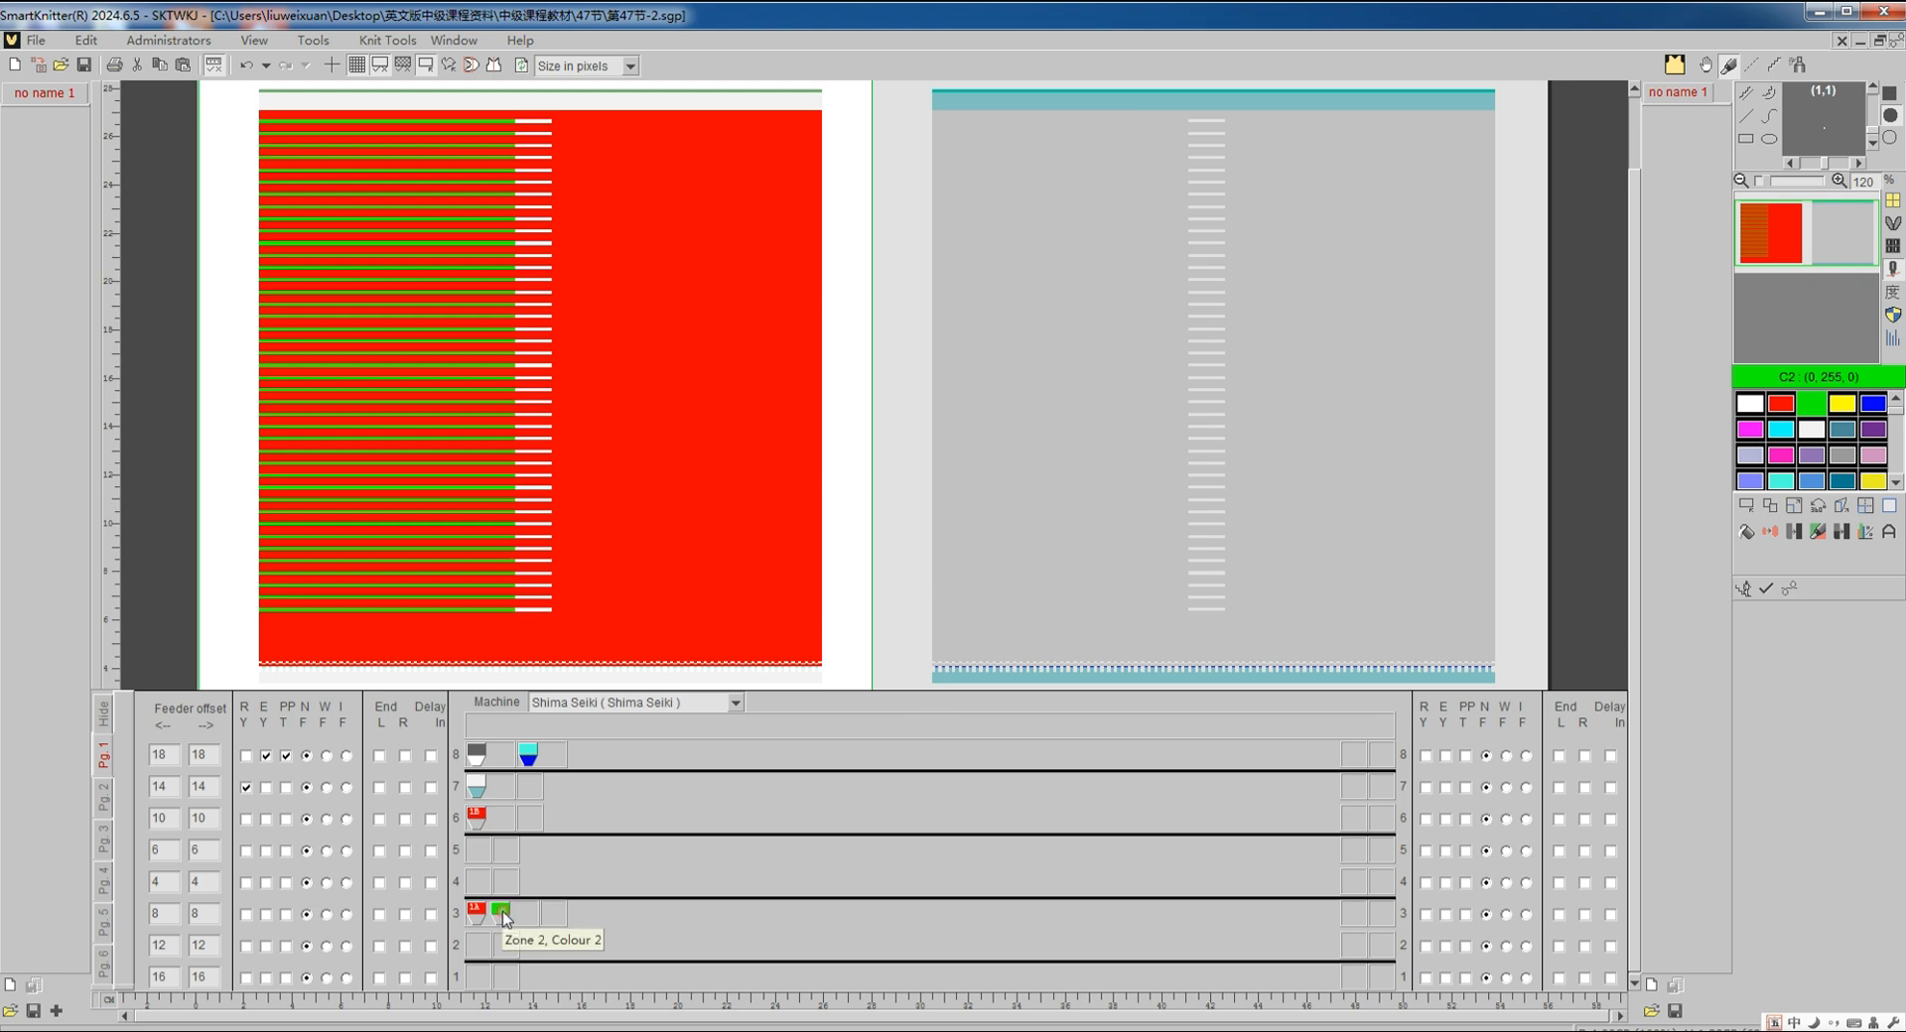
{"action": "left_click", "coordinate": [534, 953]}
{"action": "left_click_drag", "start_coordinate": [929, 726], "coordinate": [506, 830]}
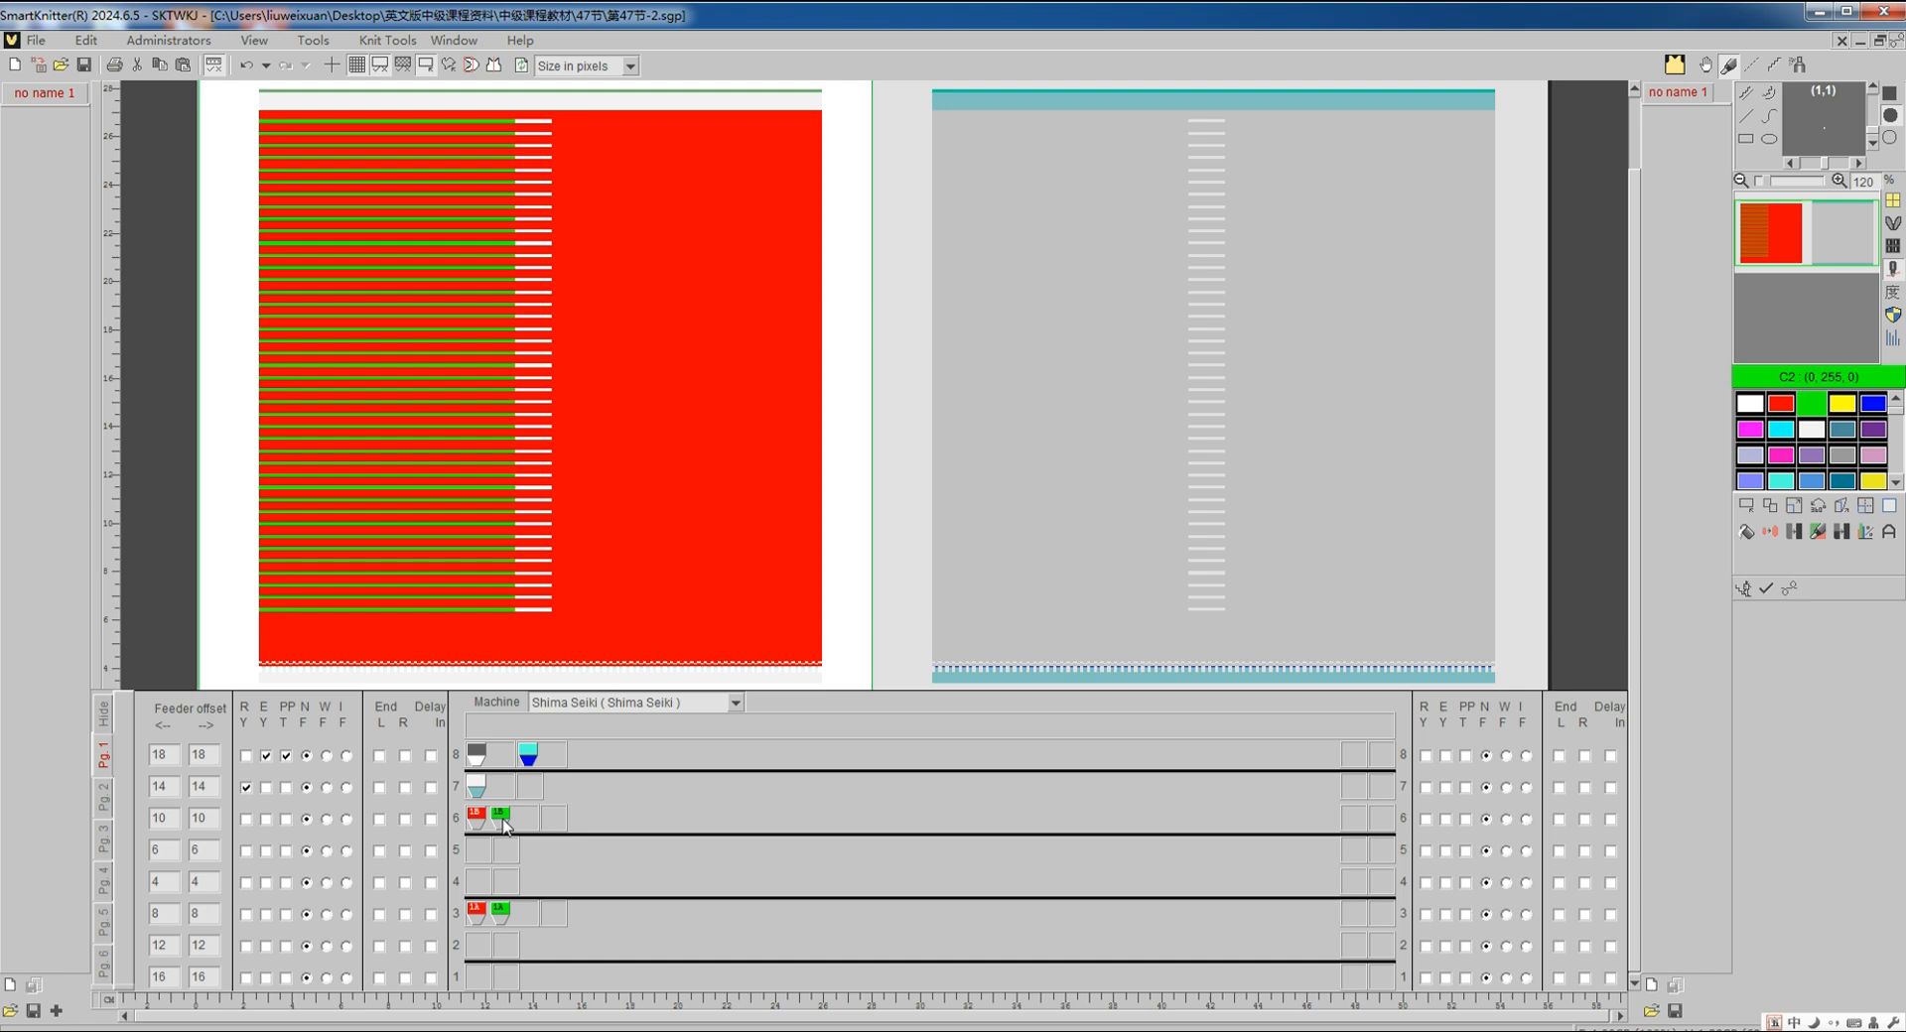
{"action": "right_click", "coordinate": [503, 921]}
{"action": "left_click", "coordinate": [522, 928]}
{"action": "left_click", "coordinate": [1789, 592]}
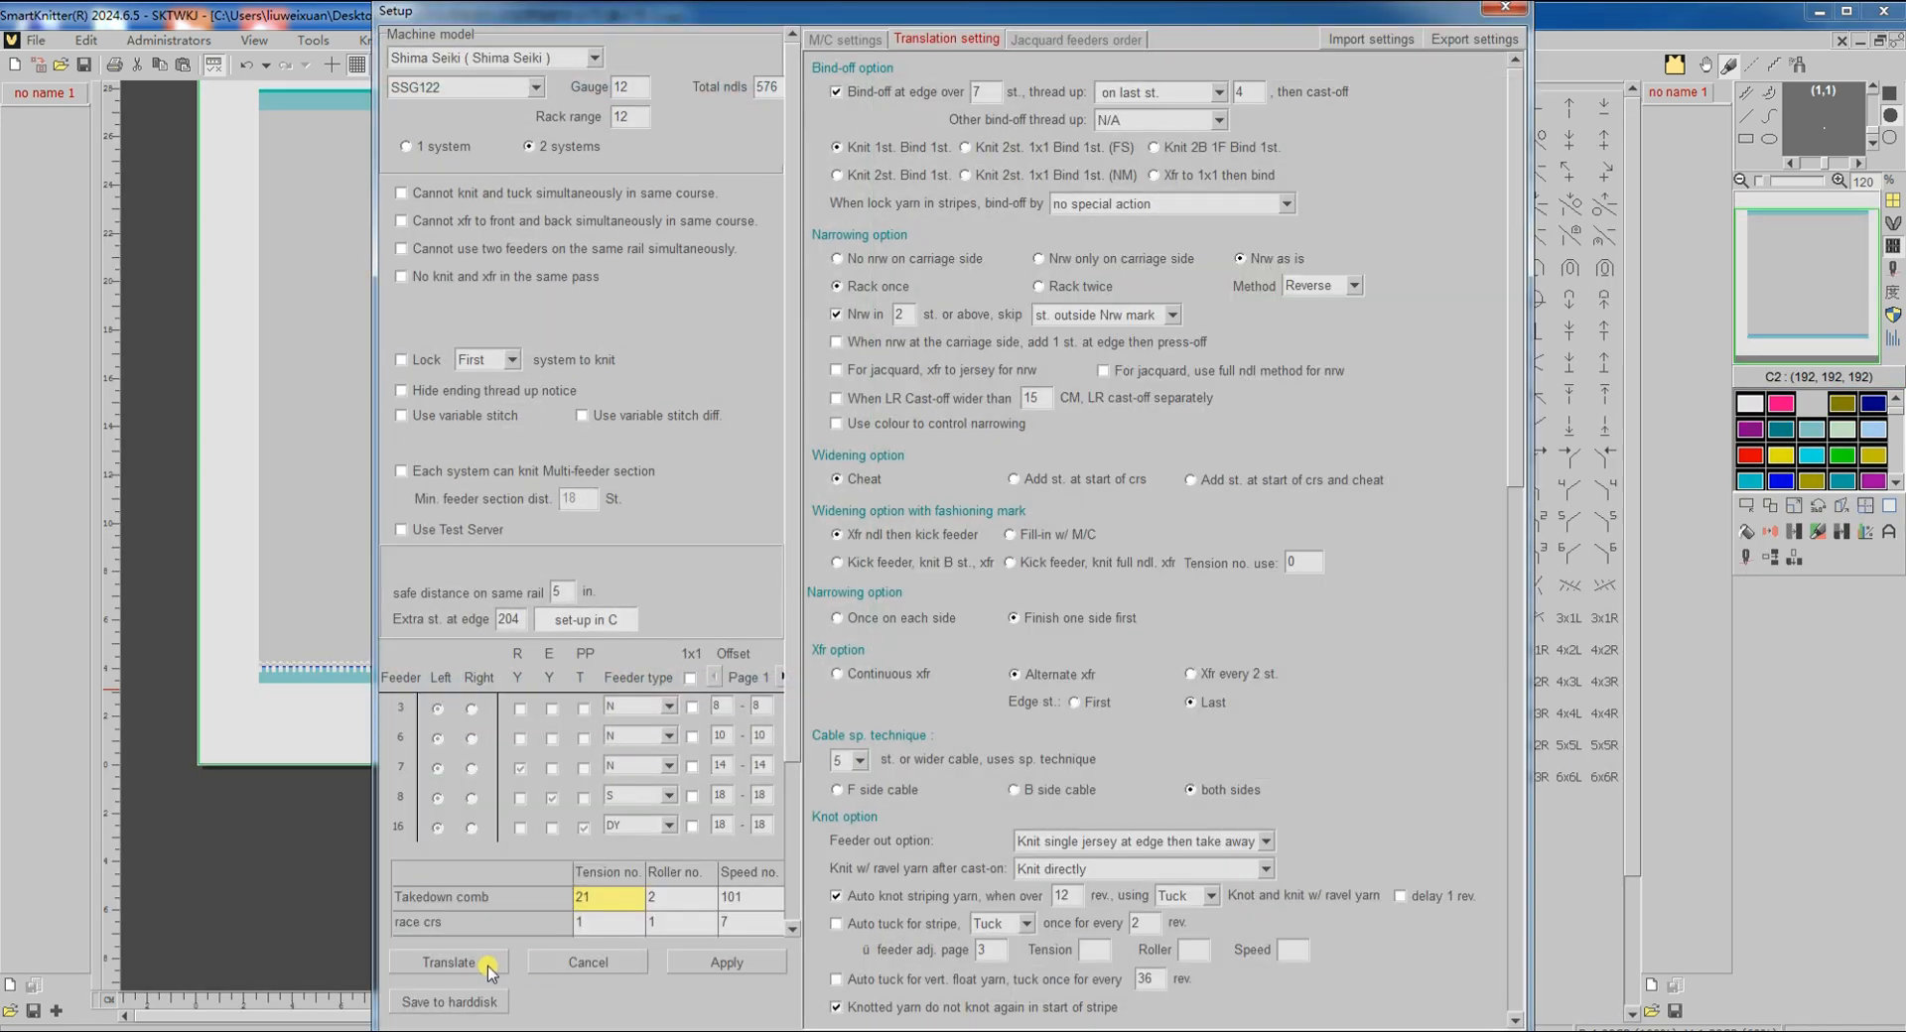
Step: Translate the design to Shima Seiki code and return to the 第47节-3 stitch-symbol panel
{"action": "left_click", "coordinate": [448, 962]}
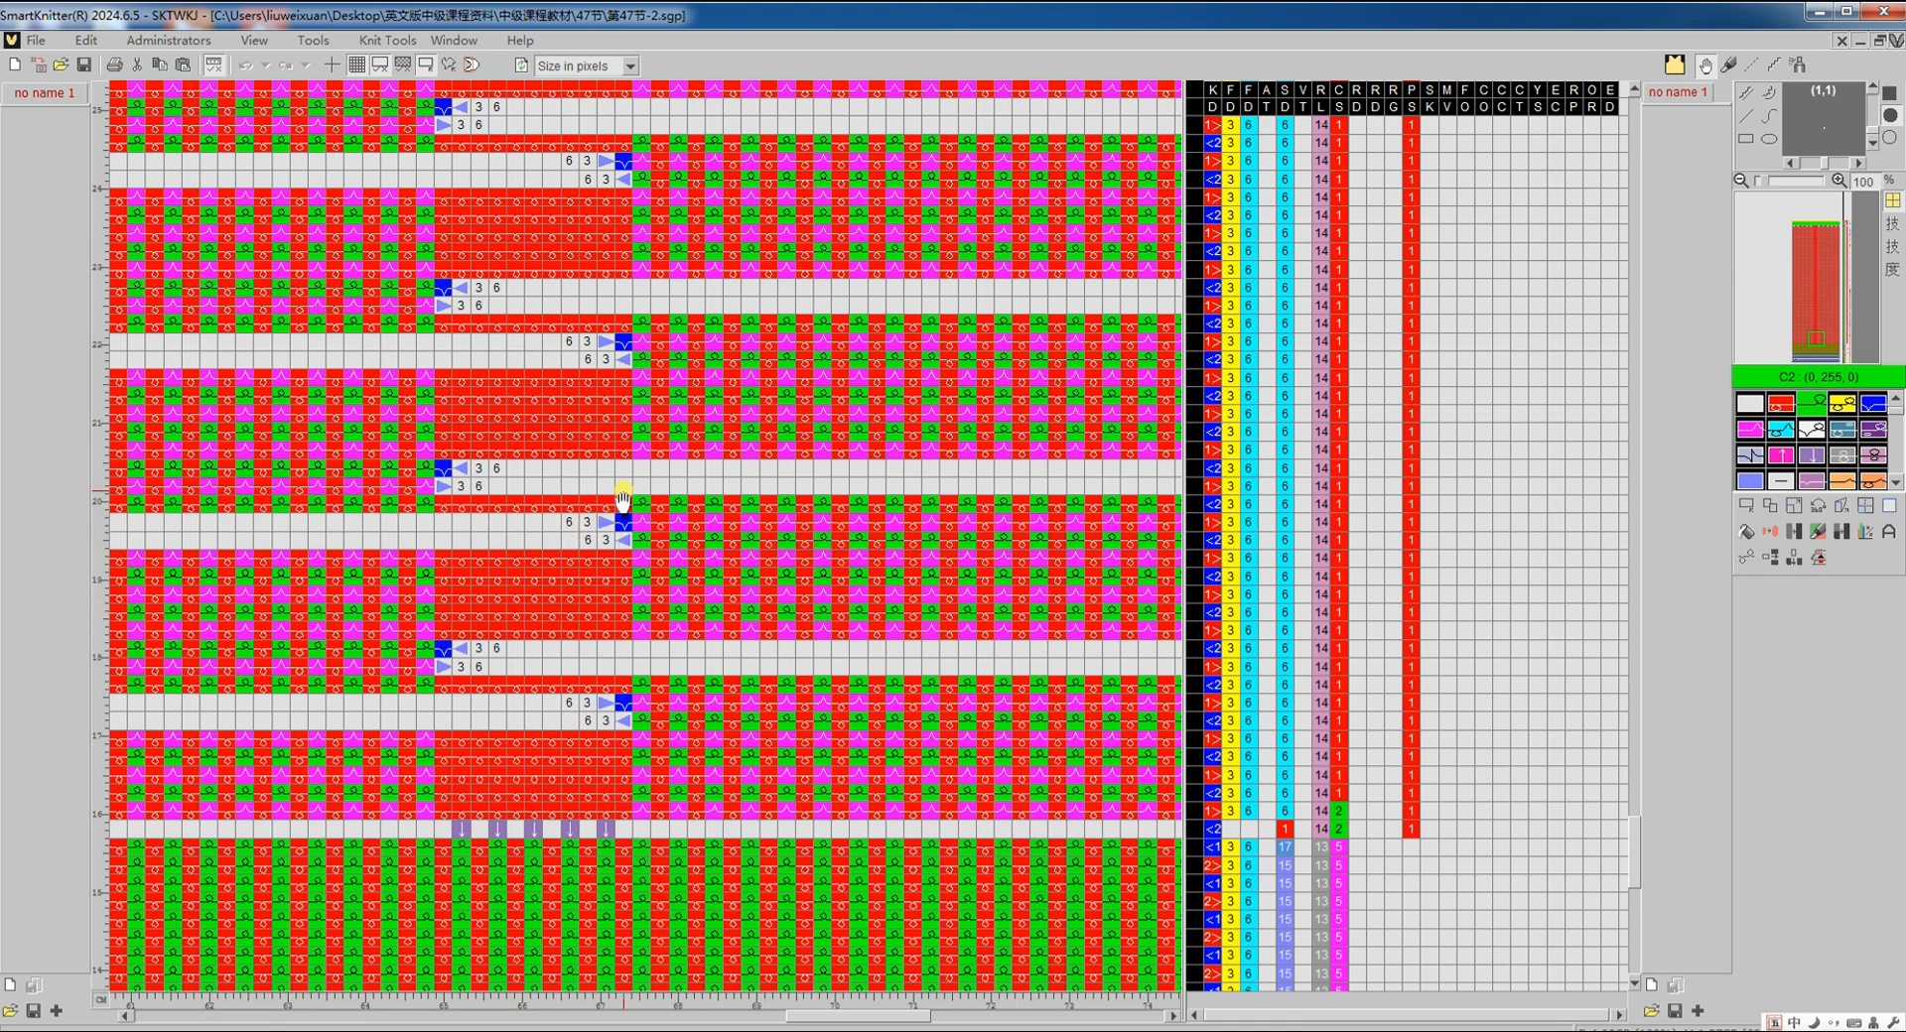
{"action": "scroll", "coordinate": [623, 496], "scroll_direction": "up", "scroll_amount": 5}
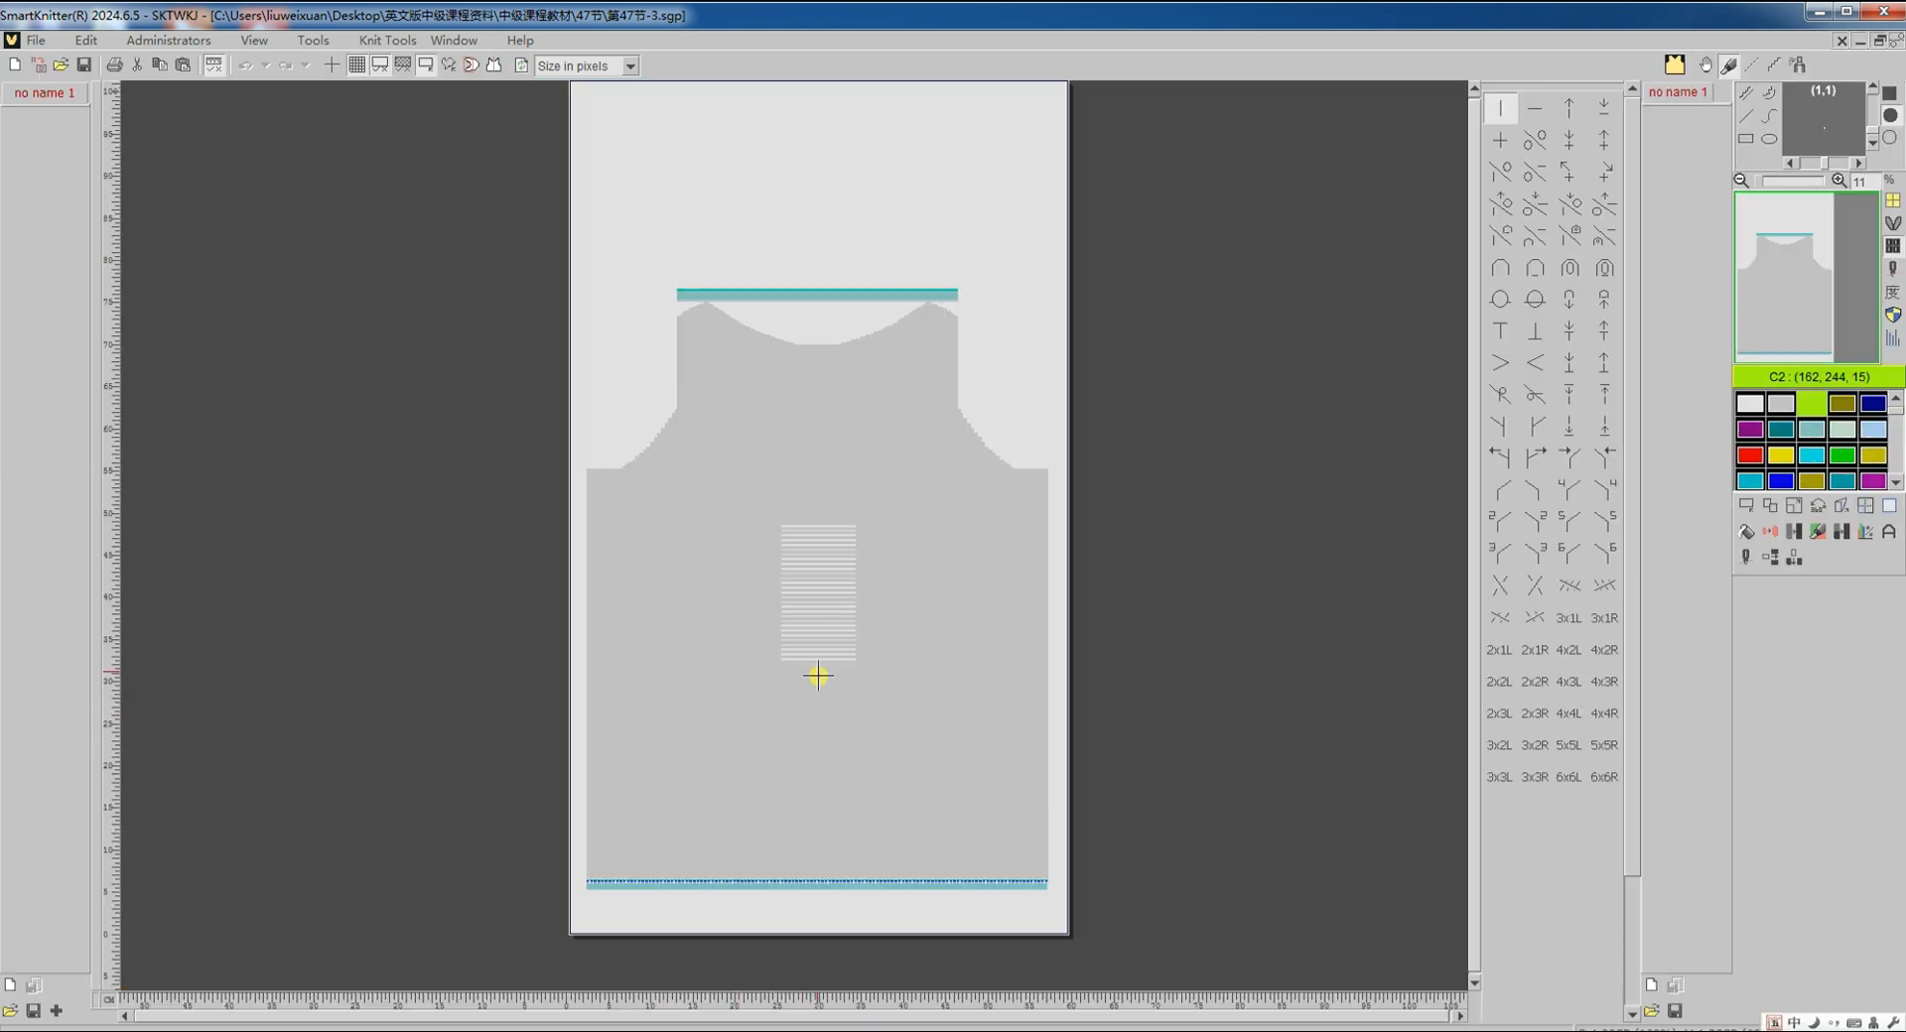
Step: Reopen the feeder panel and run Translate from Setup to produce 第47节-3's Shima Seiki code
{"action": "scroll", "coordinate": [818, 675], "scroll_direction": "up", "scroll_amount": 4}
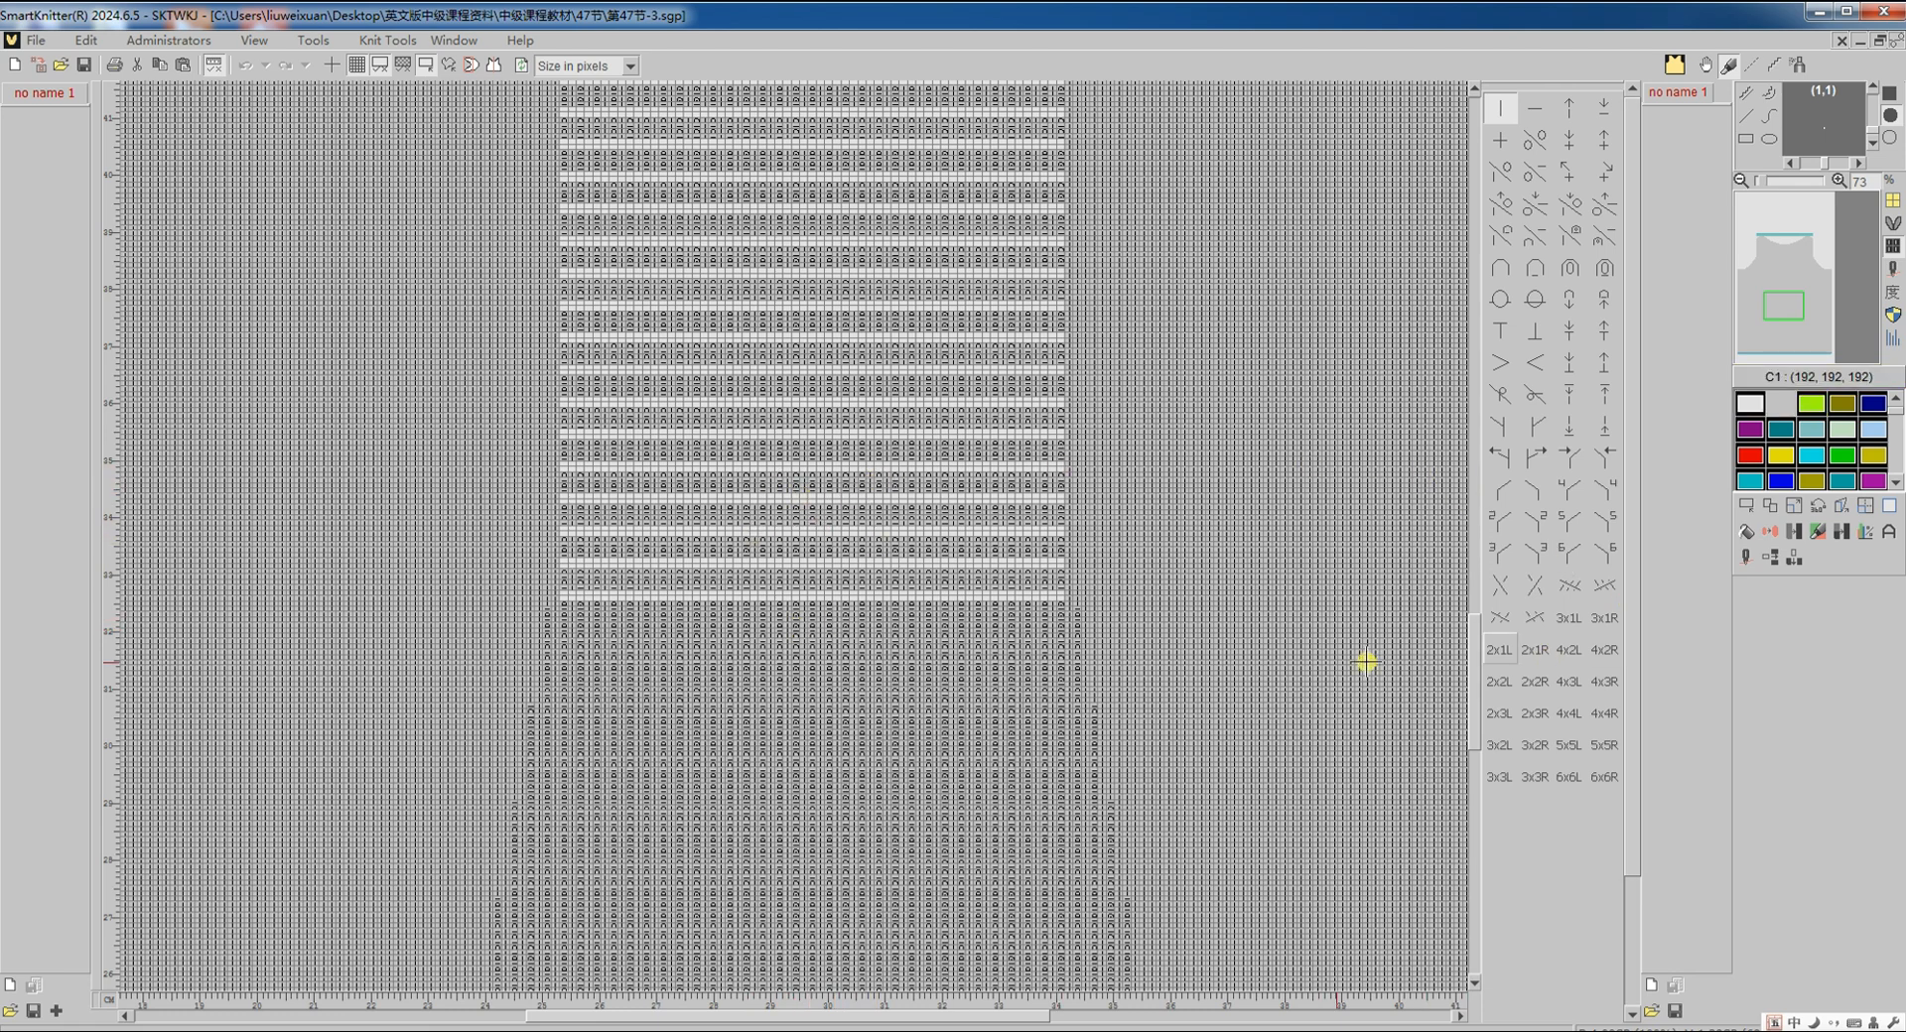
{"action": "scroll", "coordinate": [1242, 595], "scroll_direction": "up", "scroll_amount": 3}
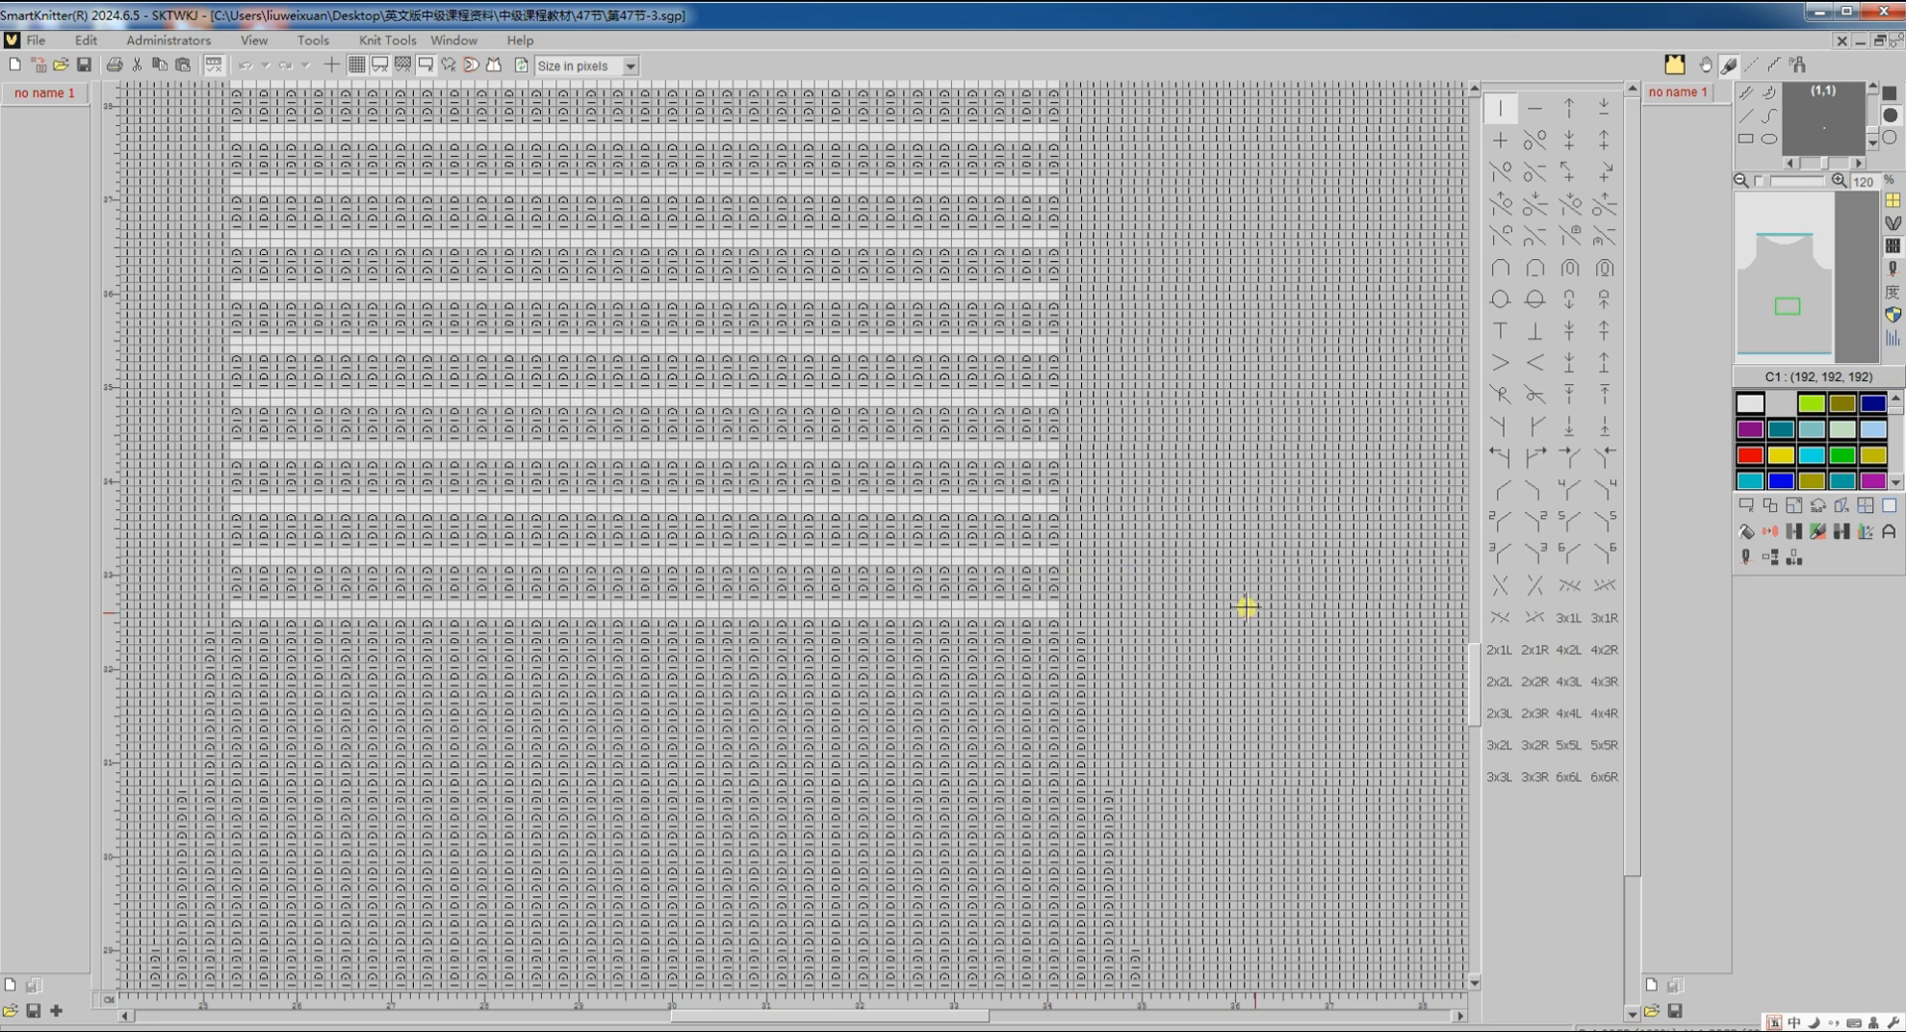
{"action": "left_click", "coordinate": [1744, 570]}
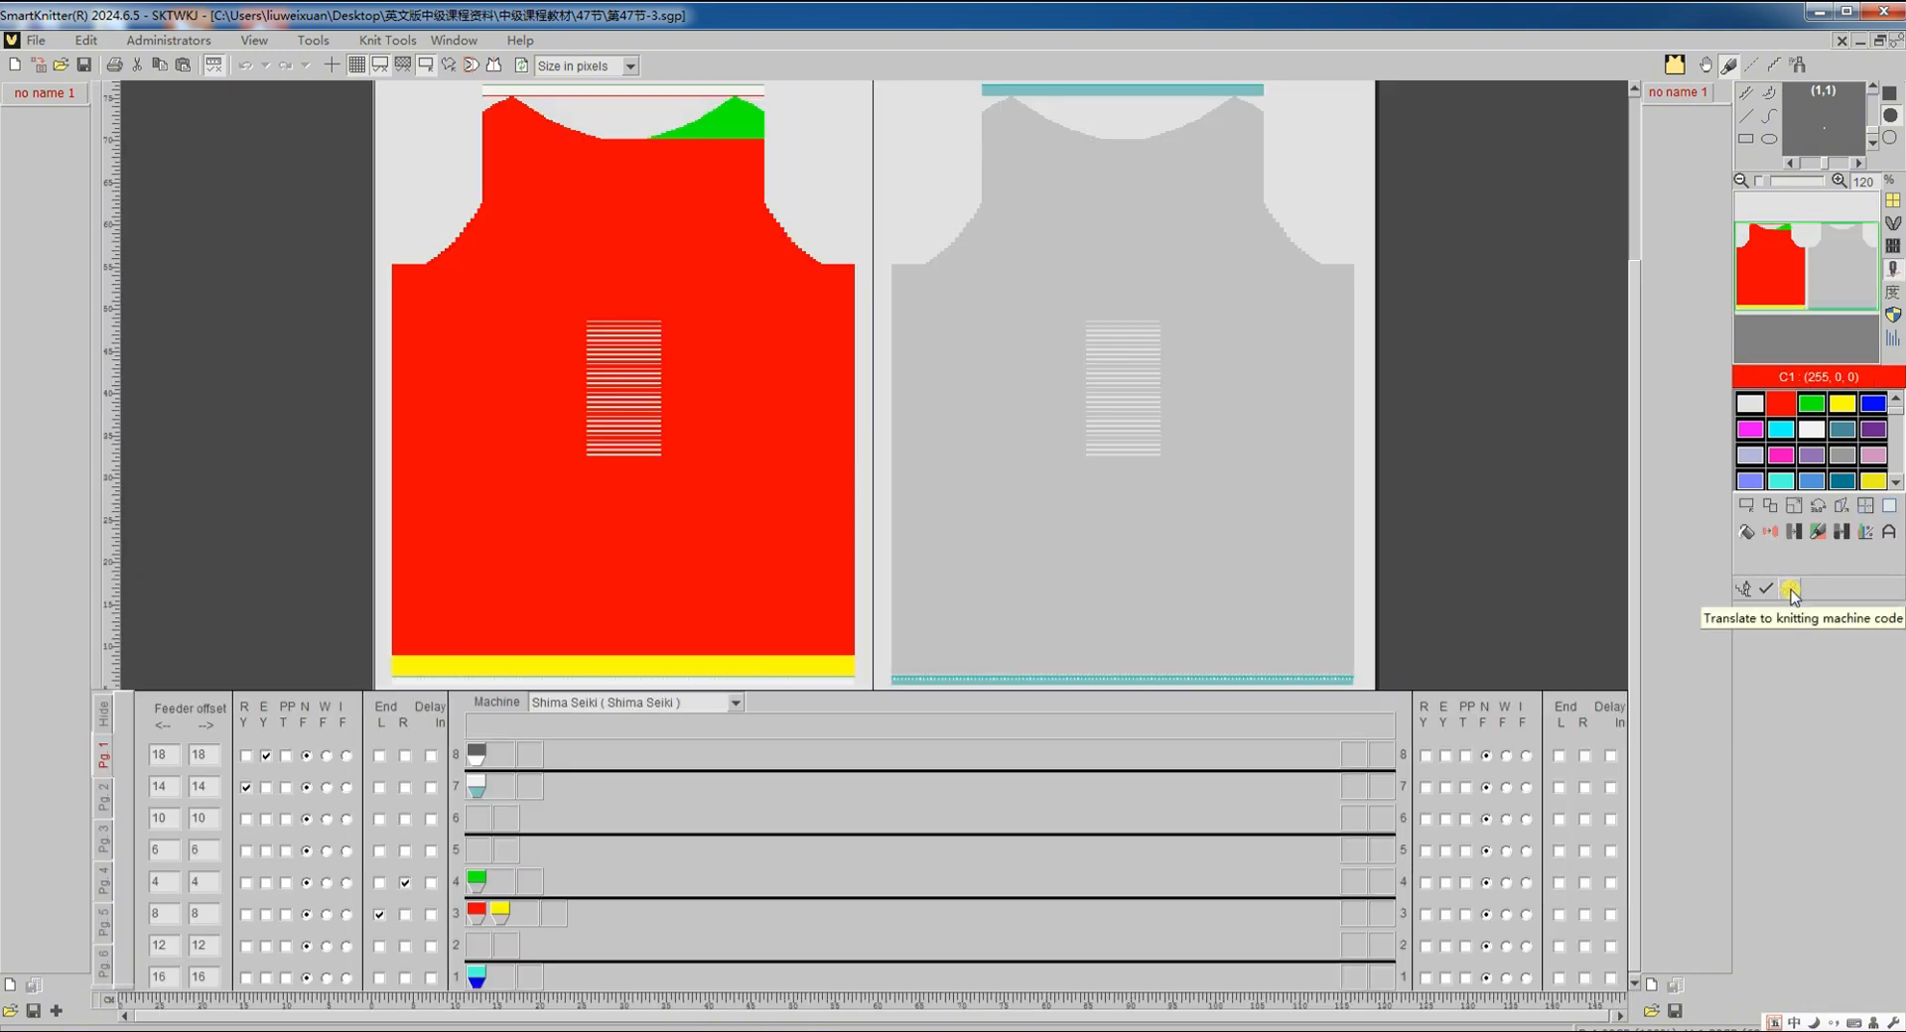
{"action": "left_click", "coordinate": [1791, 589]}
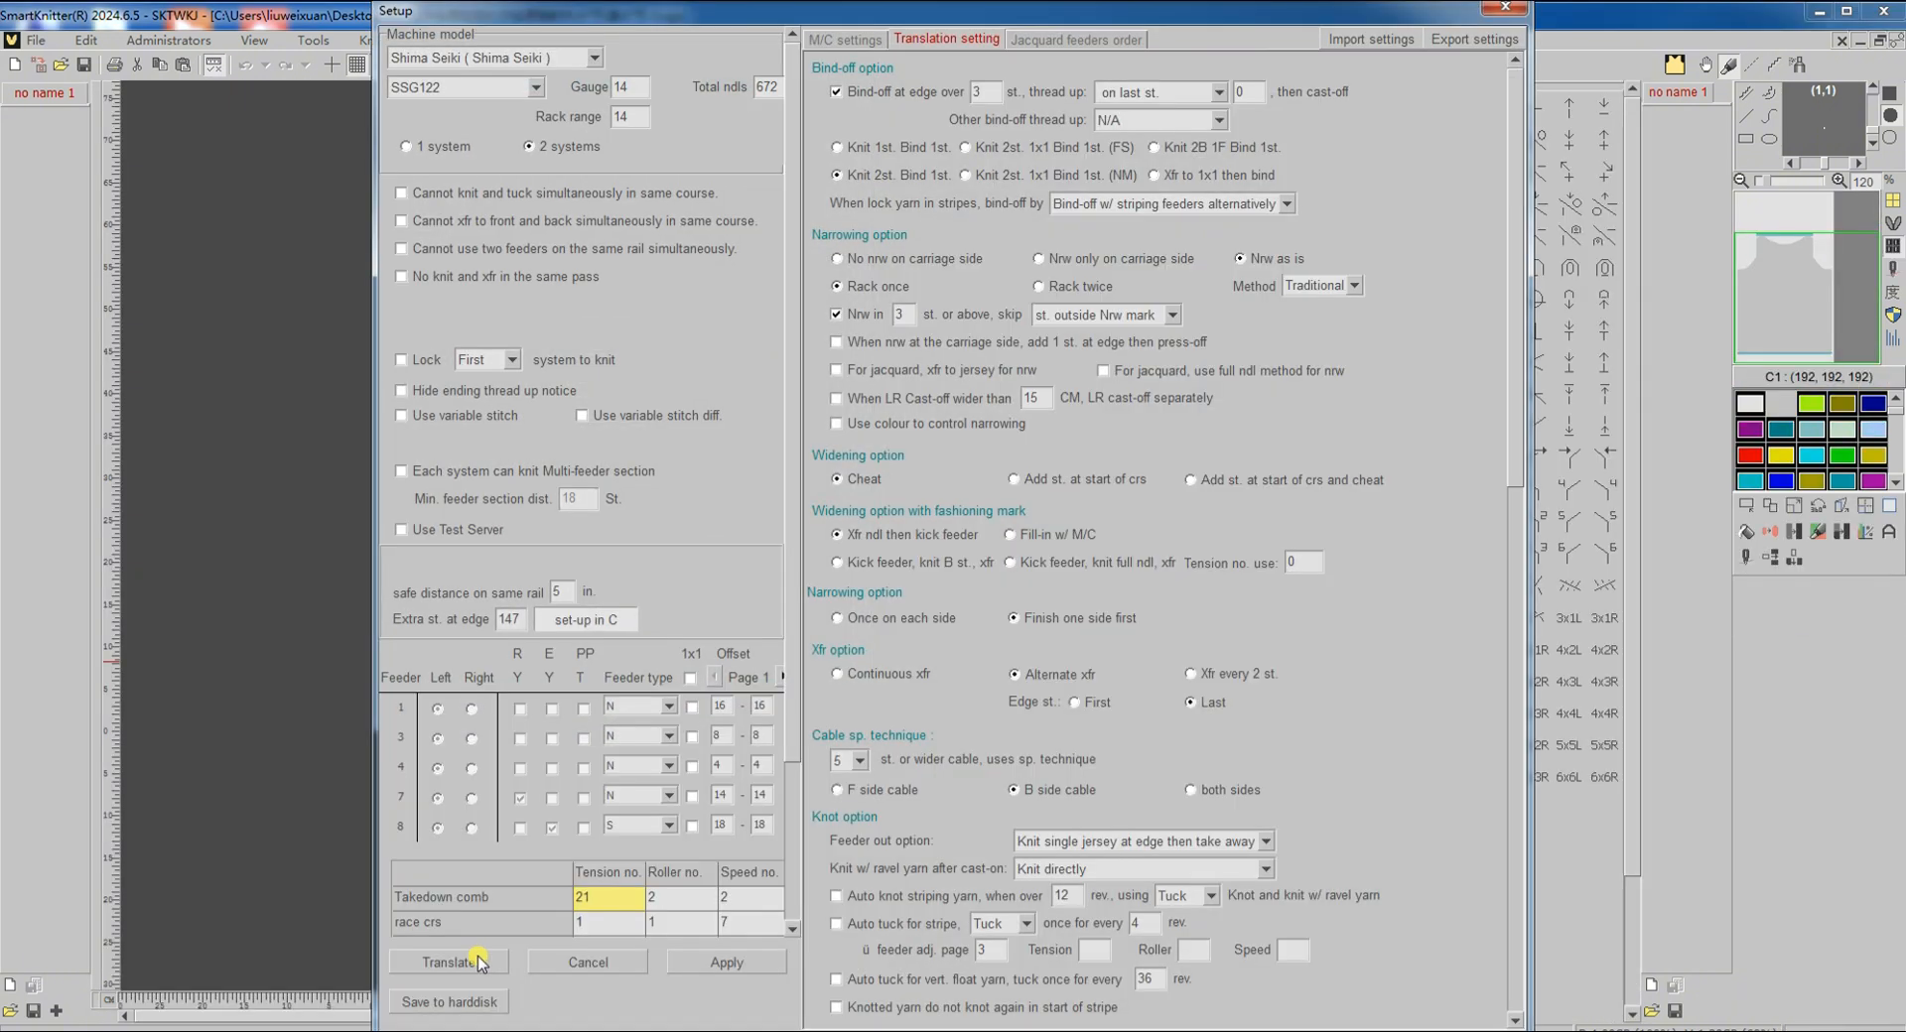
{"action": "left_click", "coordinate": [479, 963]}
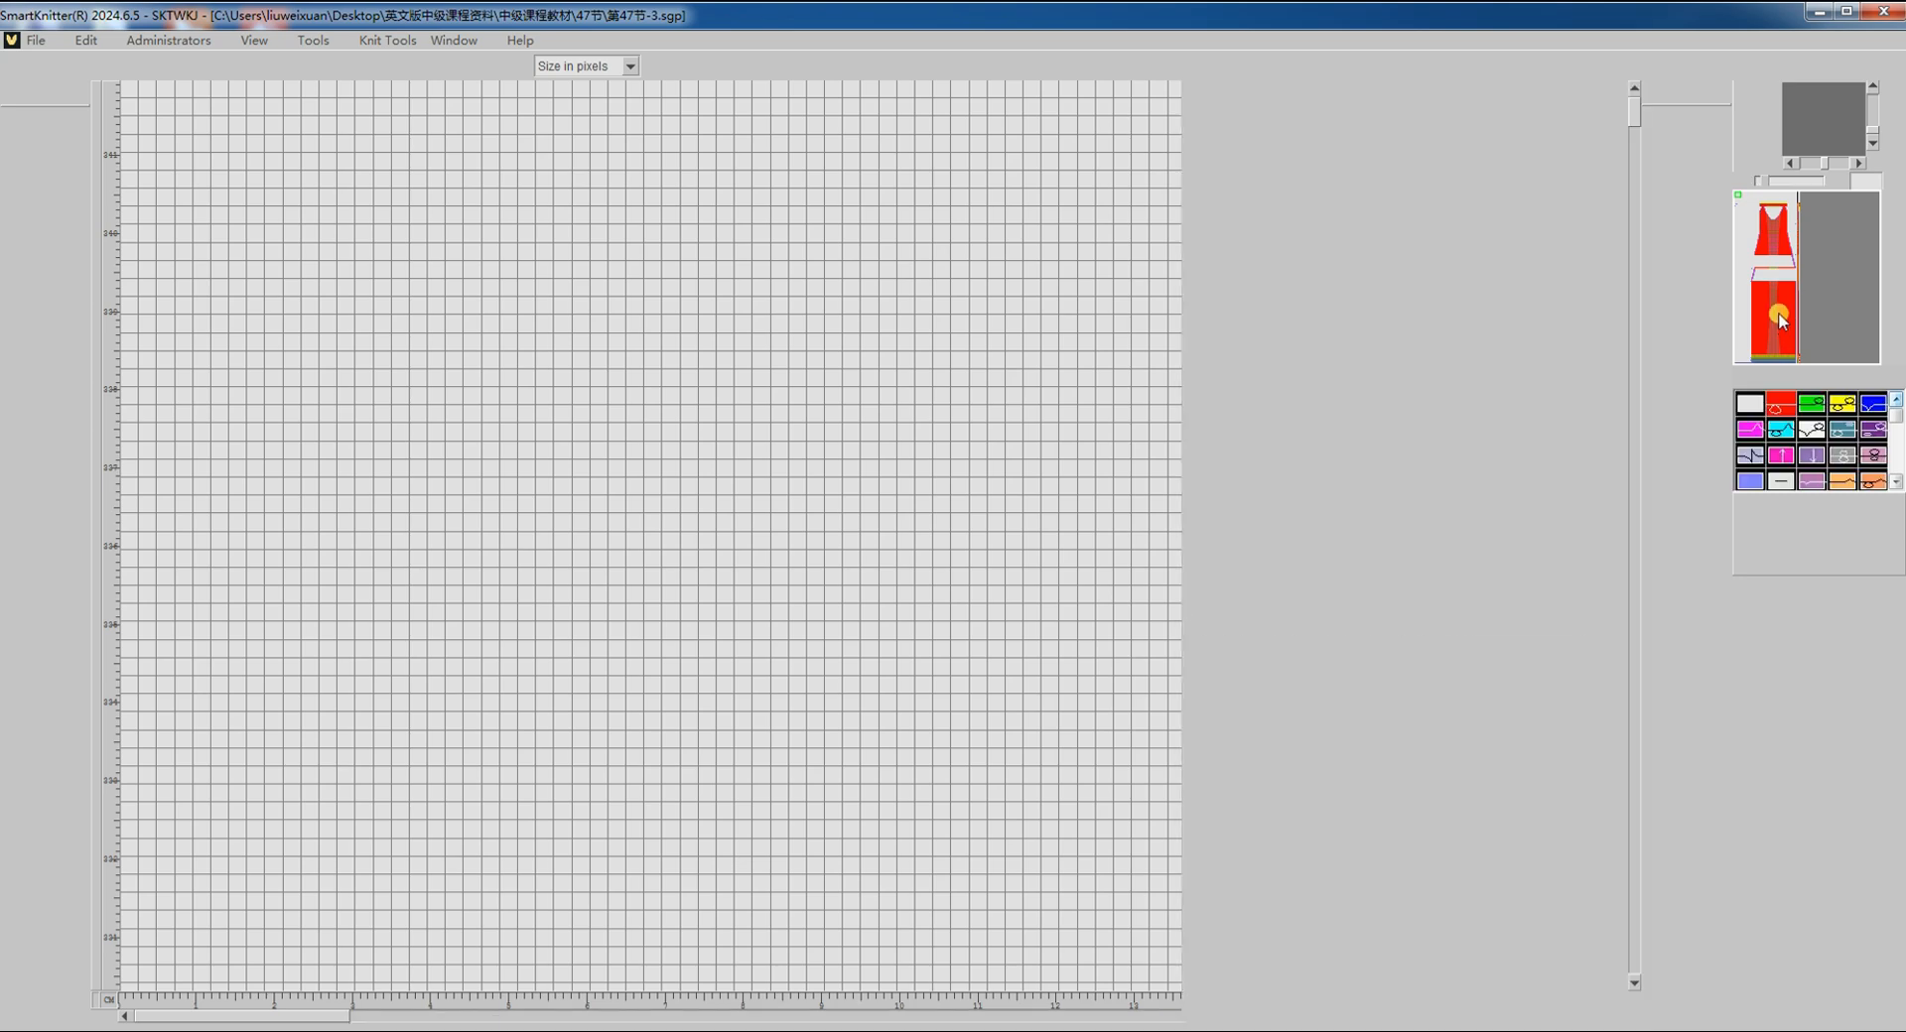
Step: Review the compiled code around the garment's middle, then return to the symbol design with Ctrl+Tab
{"action": "left_click", "coordinate": [1774, 298]}
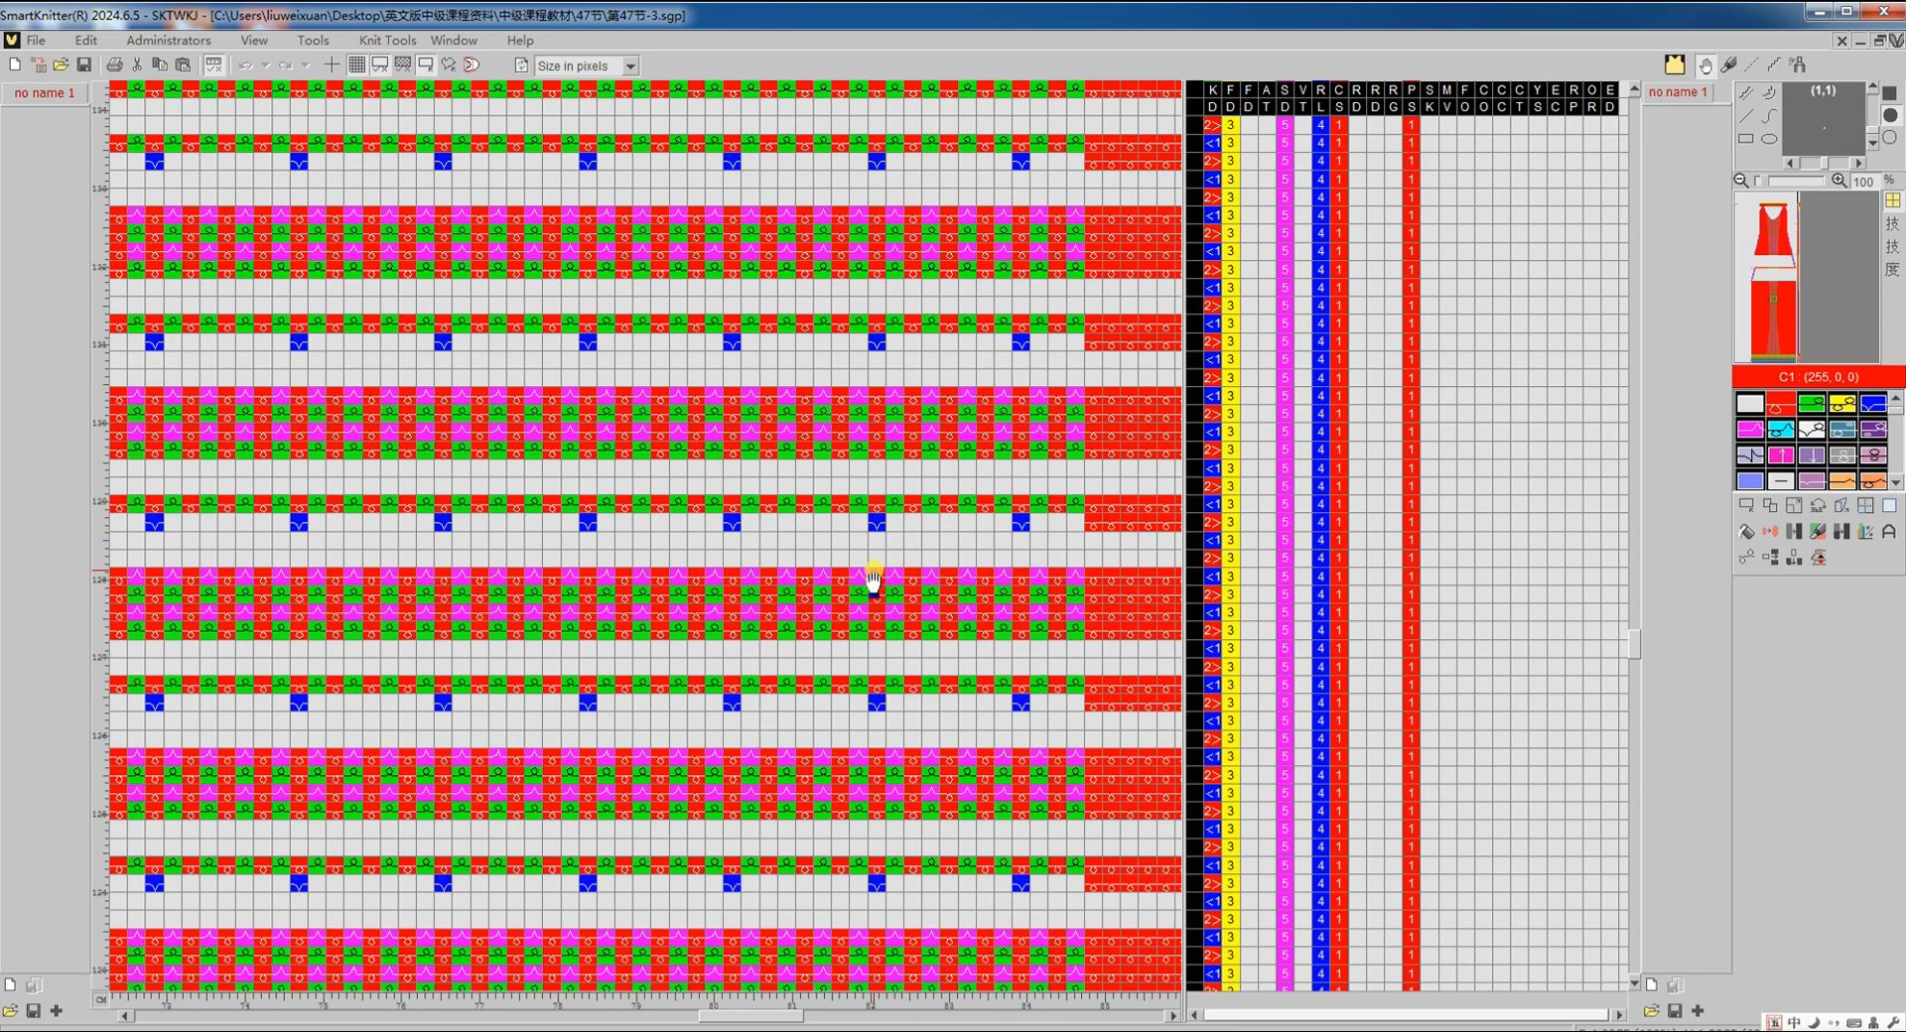
{"action": "scroll", "coordinate": [872, 584], "scroll_direction": "down", "scroll_amount": 5}
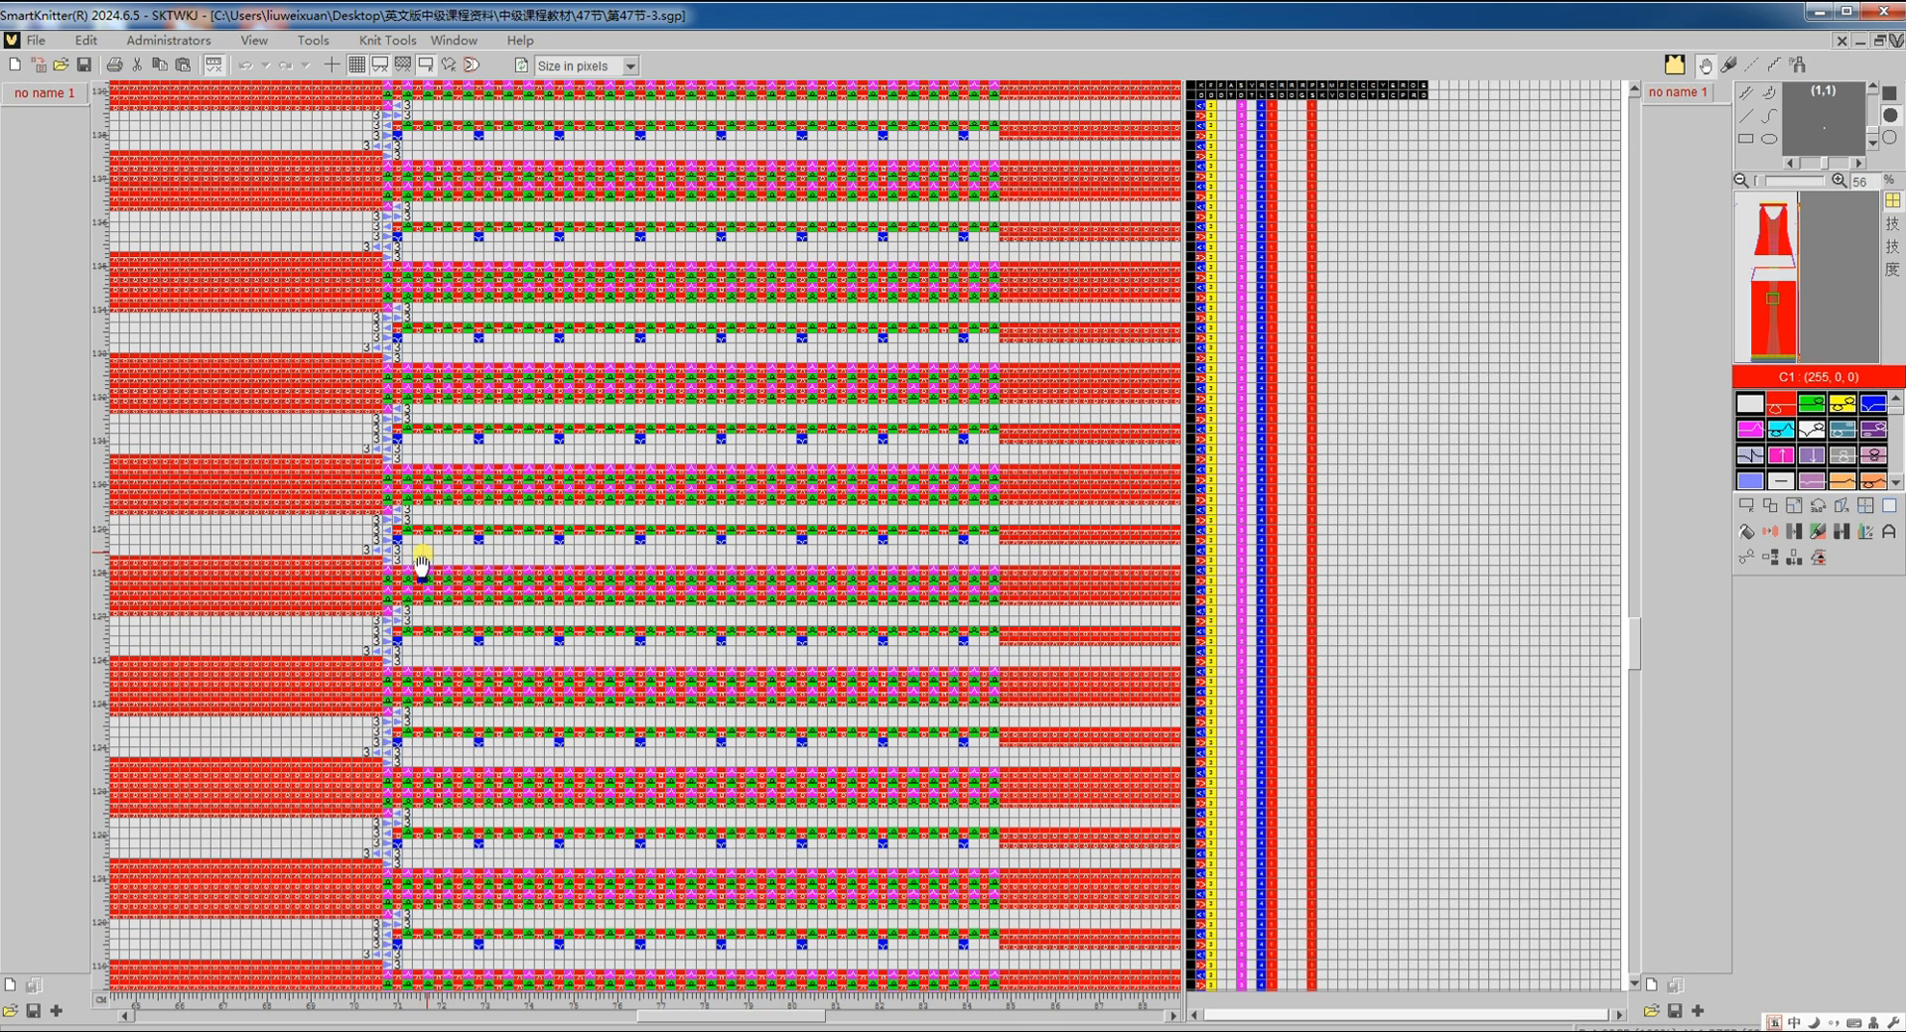
{"action": "scroll", "coordinate": [662, 576], "scroll_direction": "down", "scroll_amount": 8}
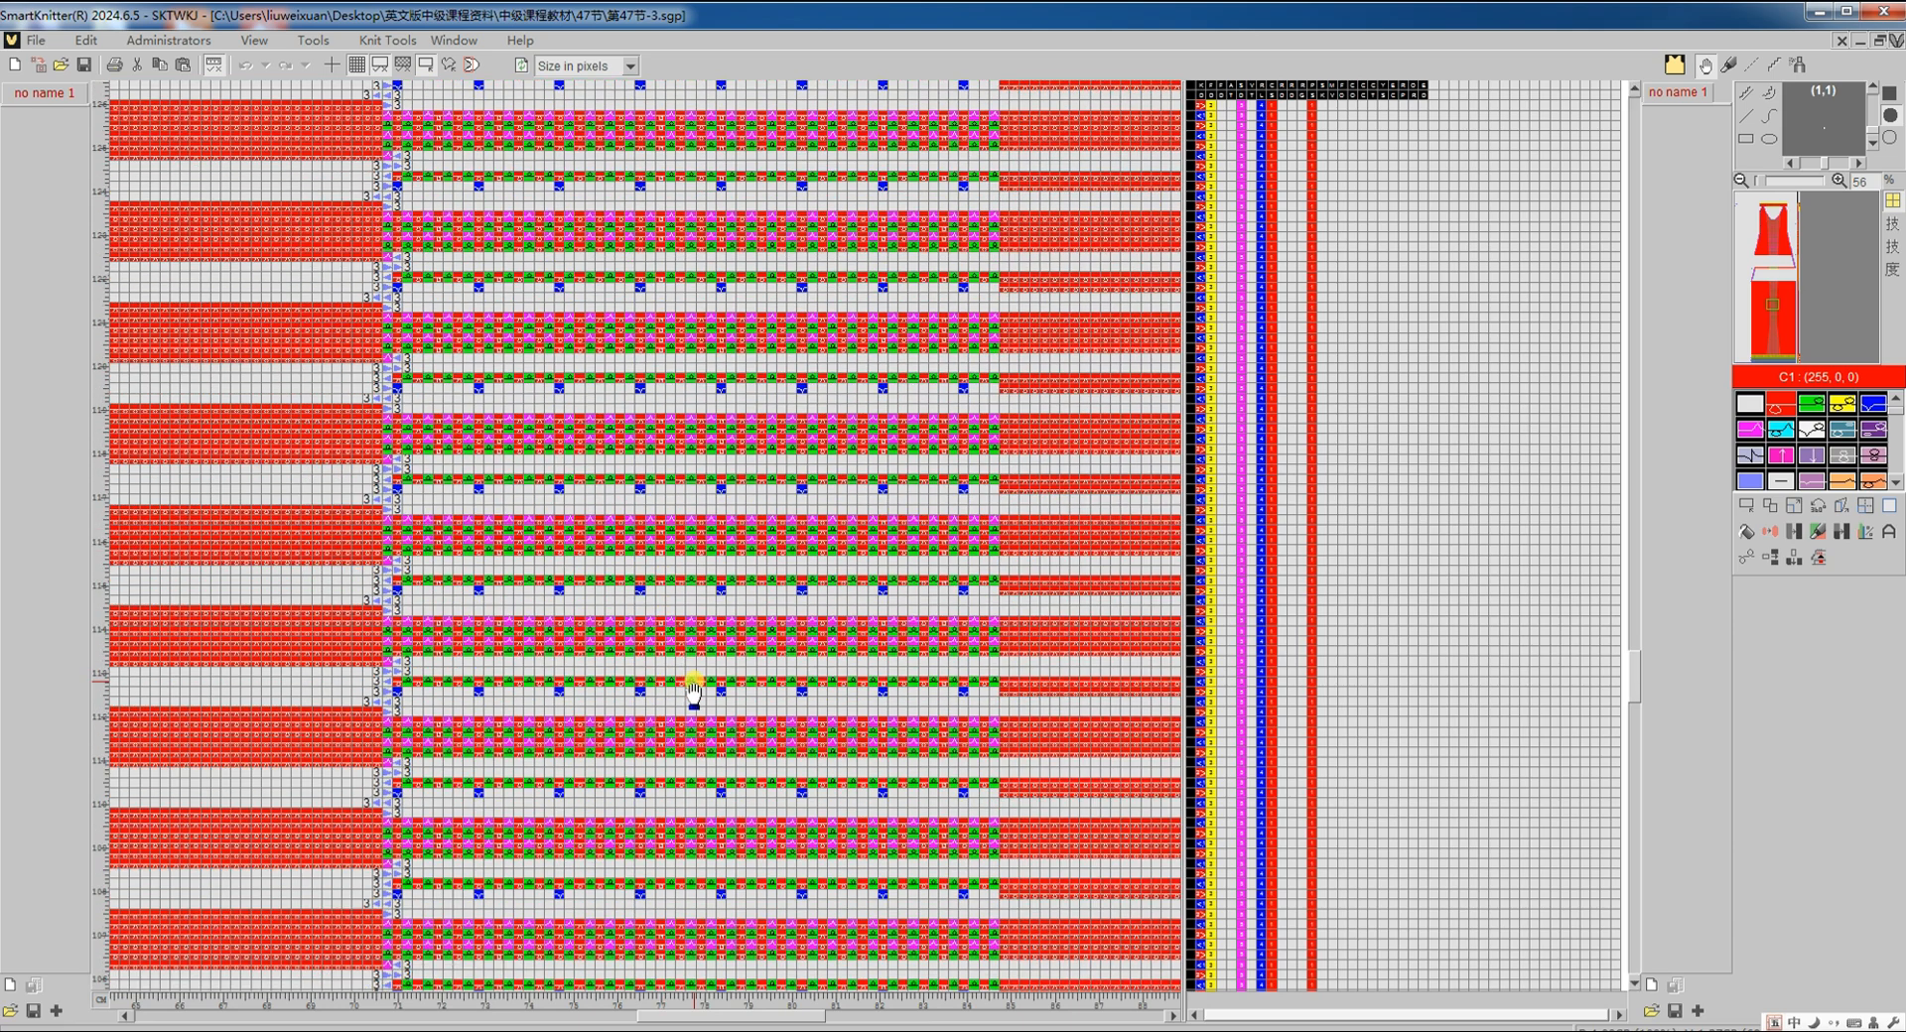
{"action": "scroll", "coordinate": [694, 690], "scroll_direction": "up", "scroll_amount": 6}
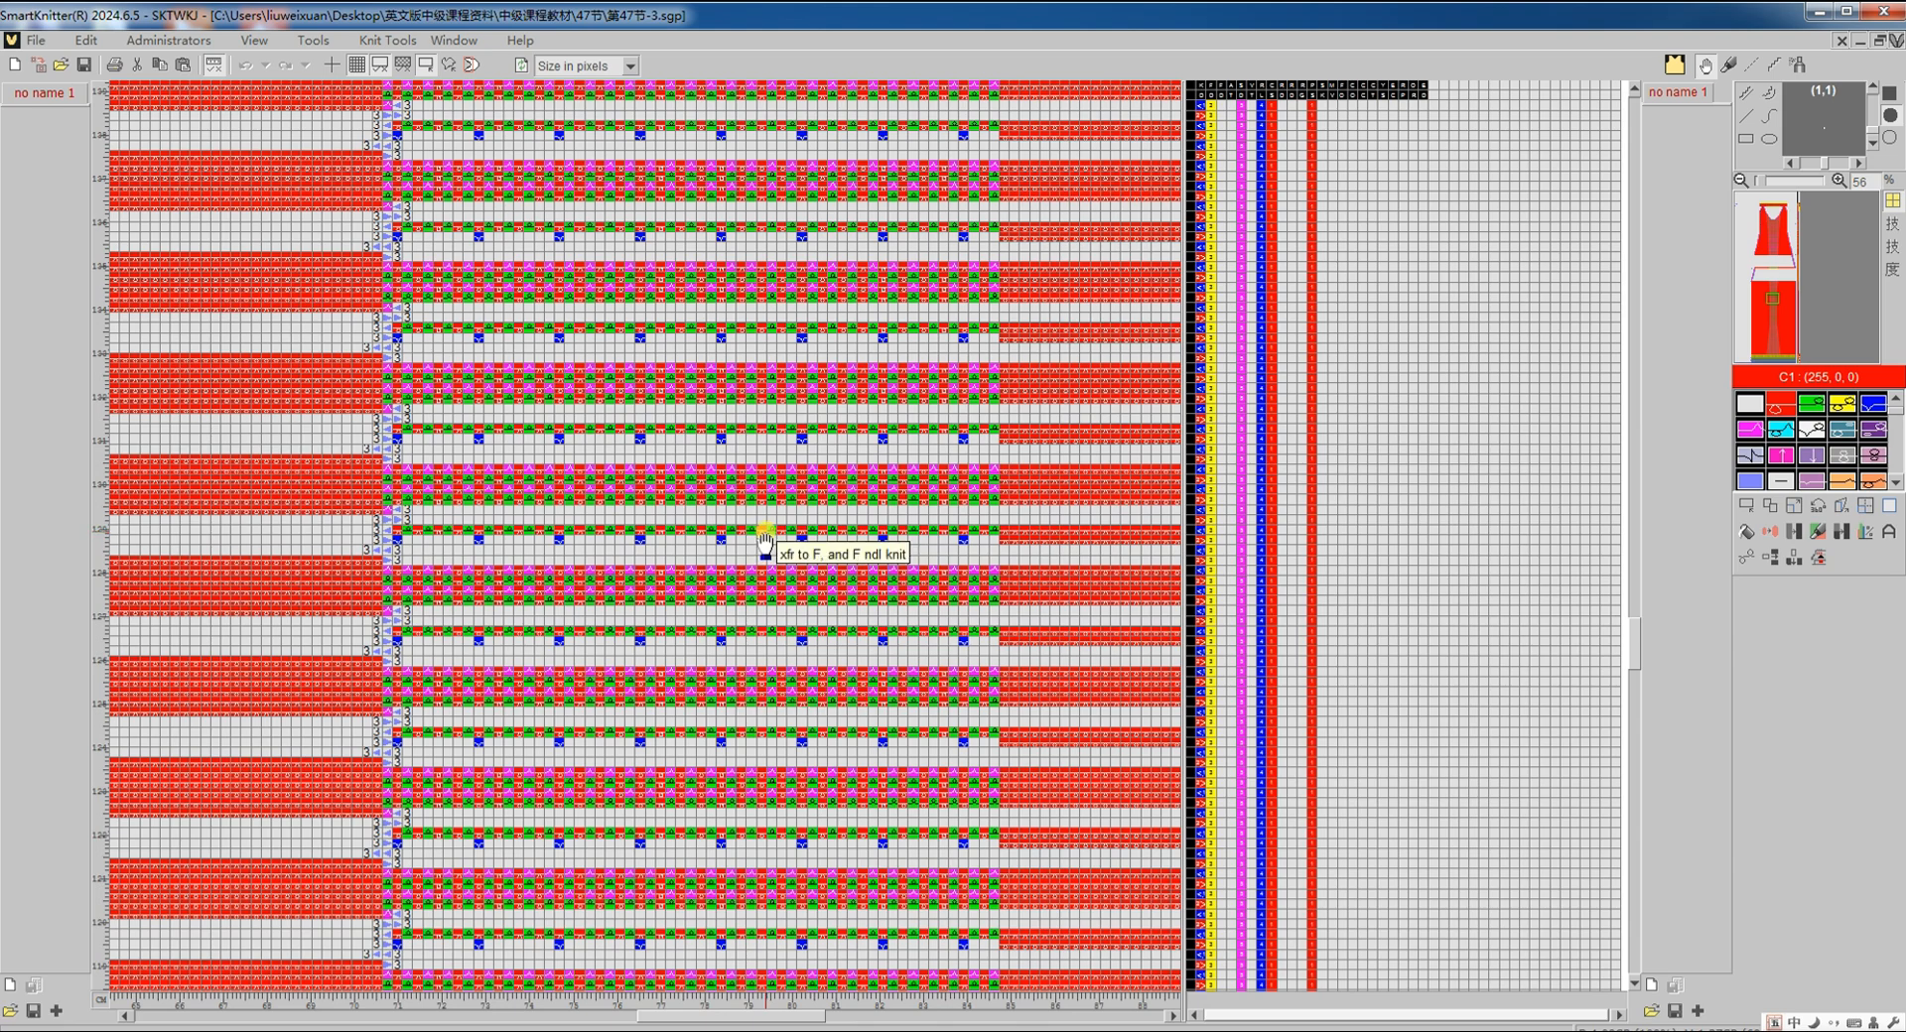
{"action": "key", "text": "ctrl+Tab"}
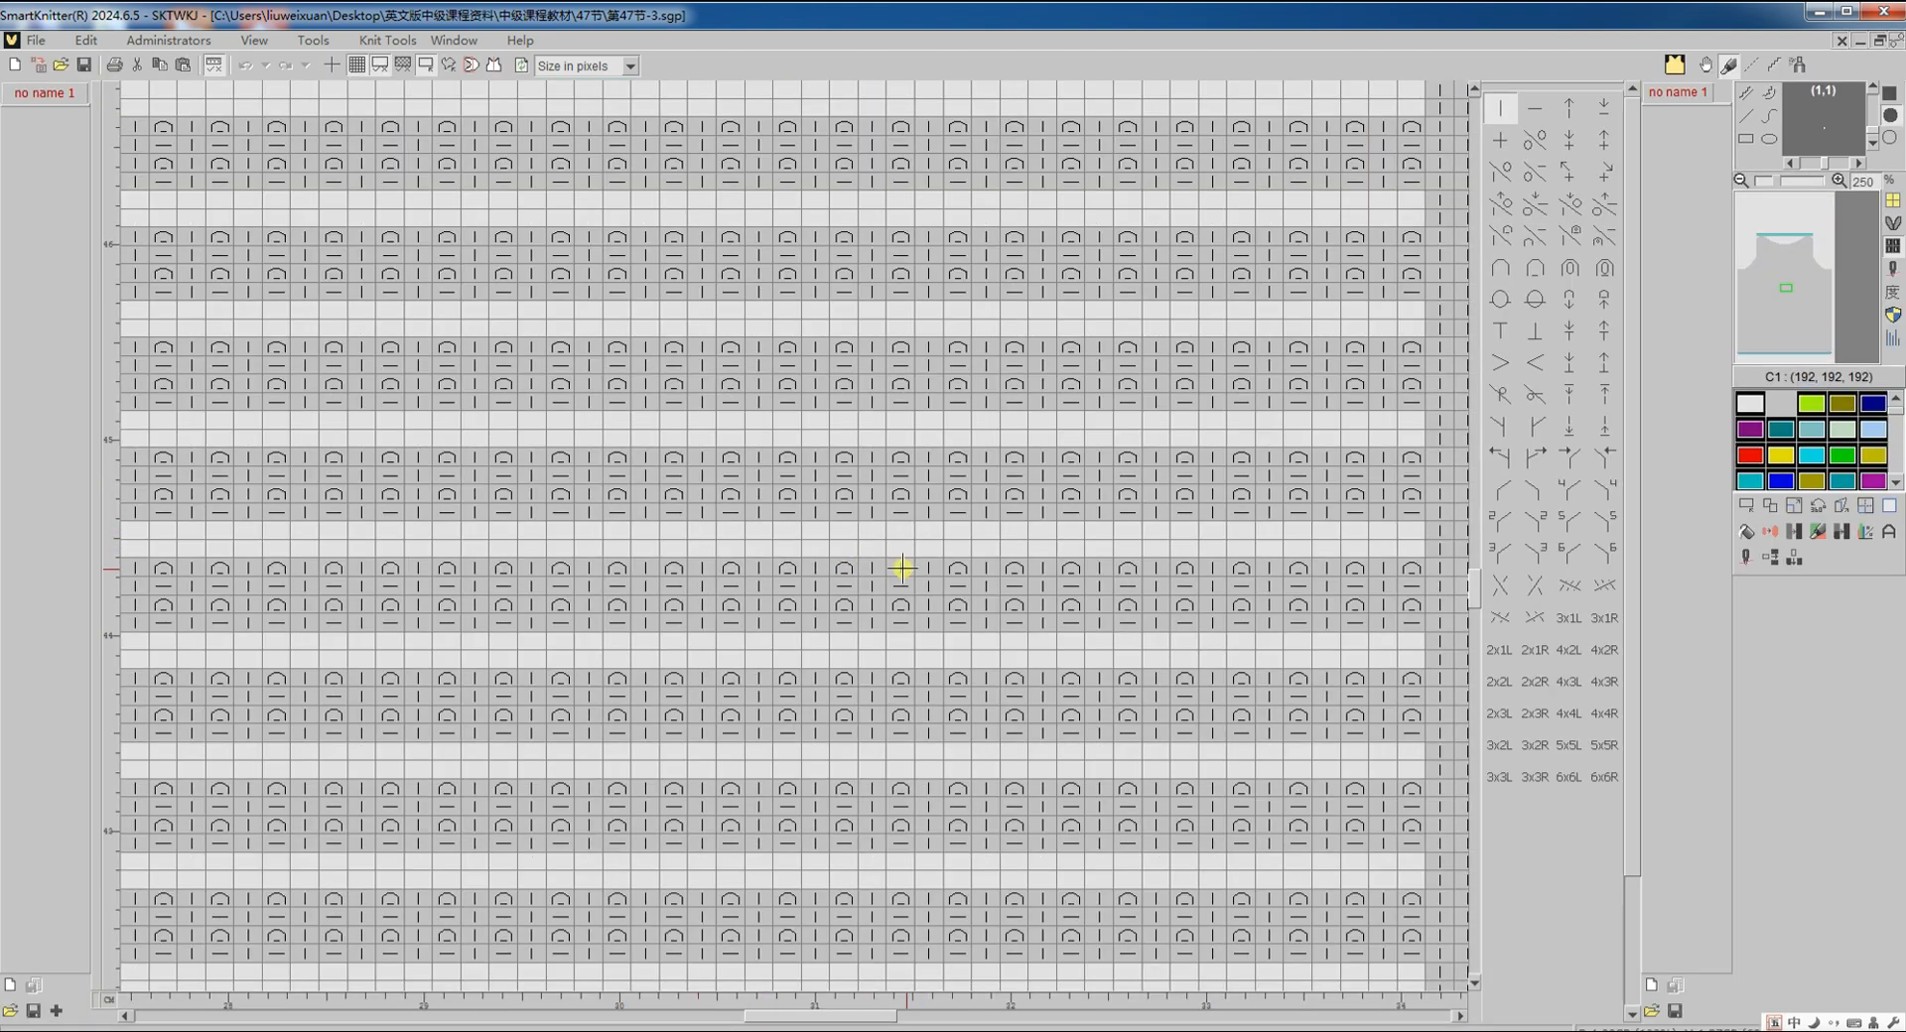
Step: Switch the design to colour view and choose C4 blue as the drawing colour
{"action": "scroll", "coordinate": [902, 568], "scroll_direction": "down", "scroll_amount": 3}
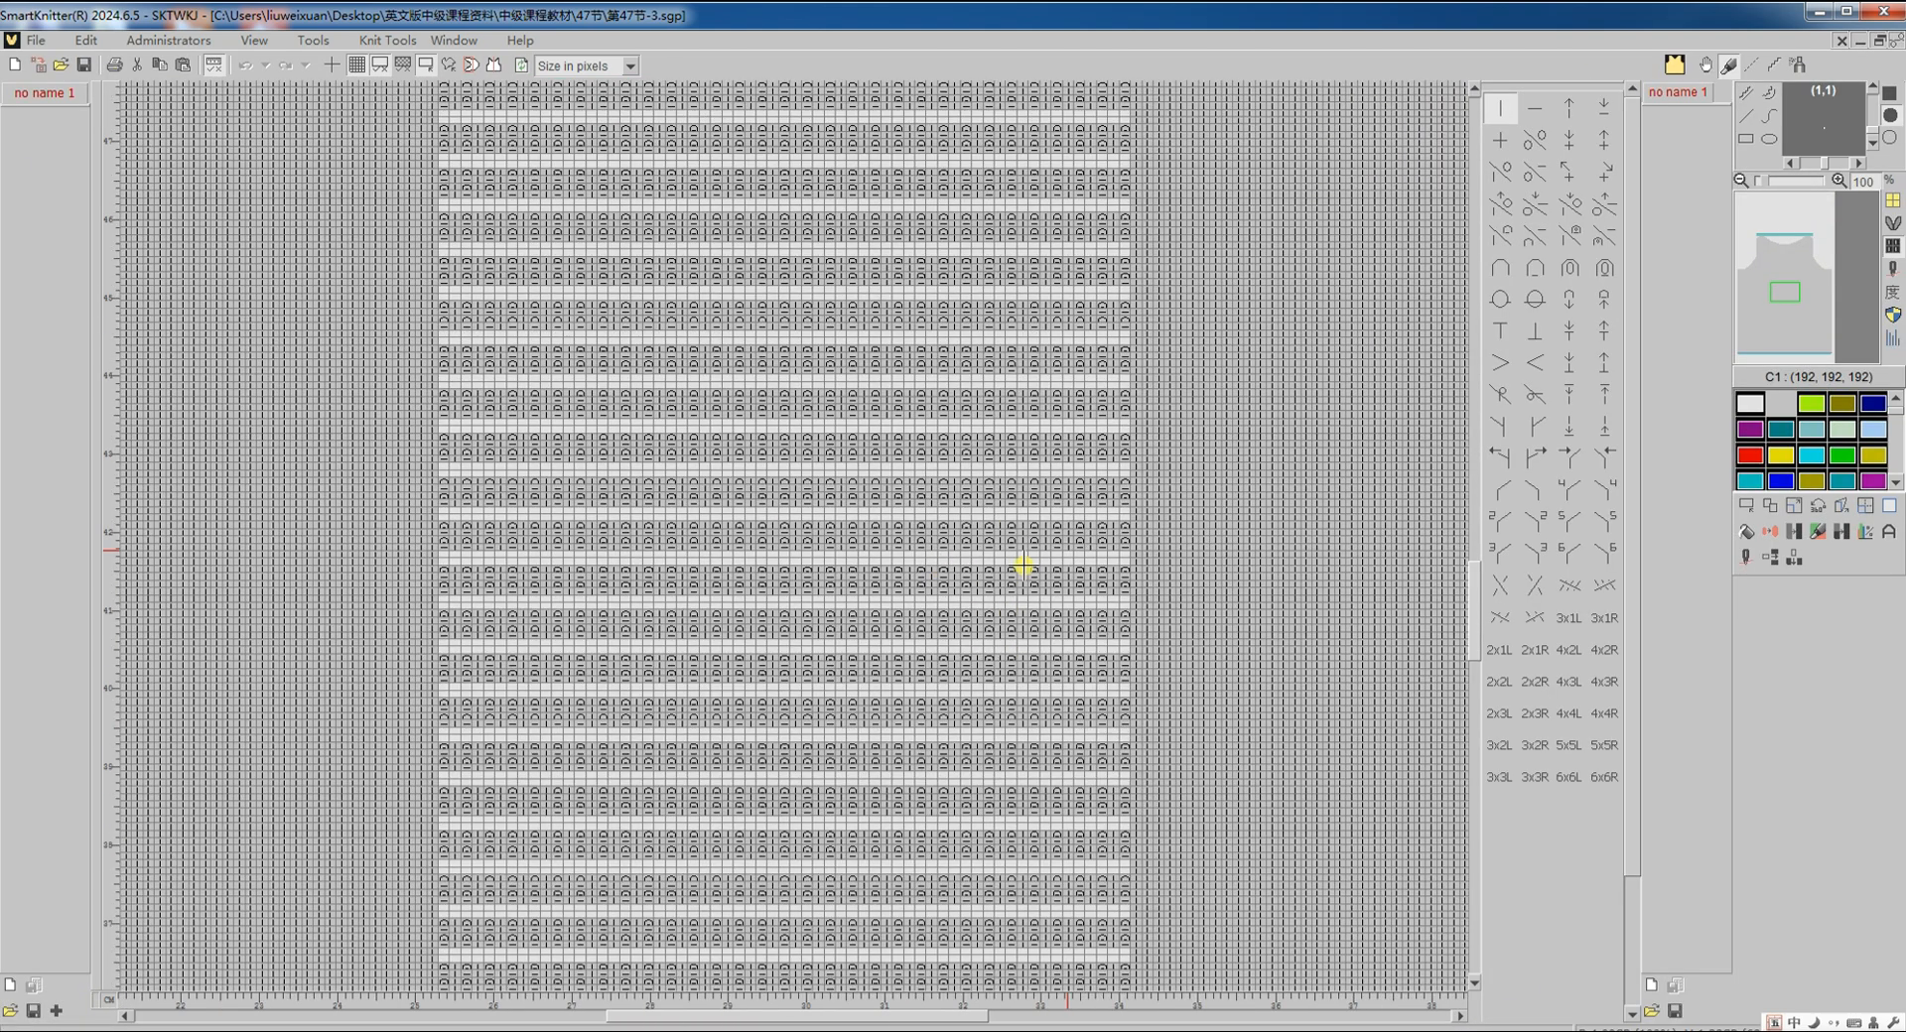
{"action": "left_click", "coordinate": [1892, 272]}
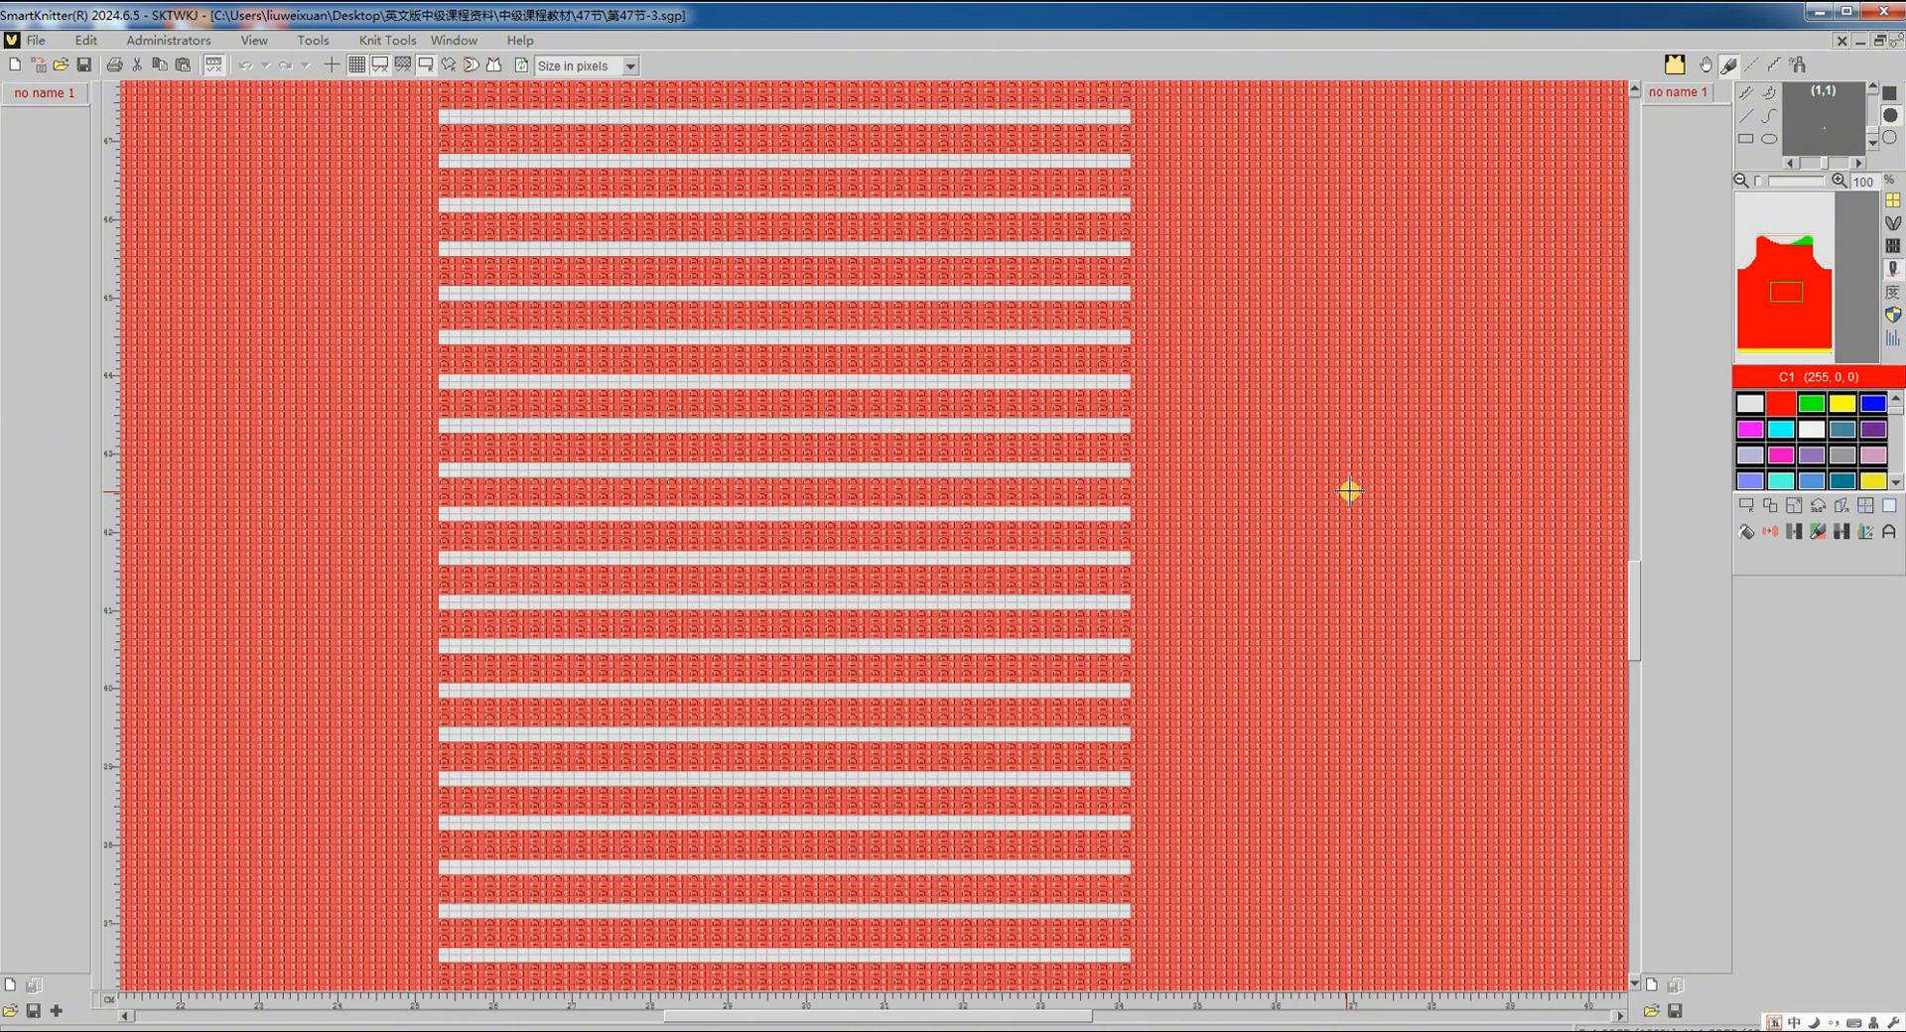
{"action": "scroll", "coordinate": [1327, 526], "scroll_direction": "down", "scroll_amount": 6}
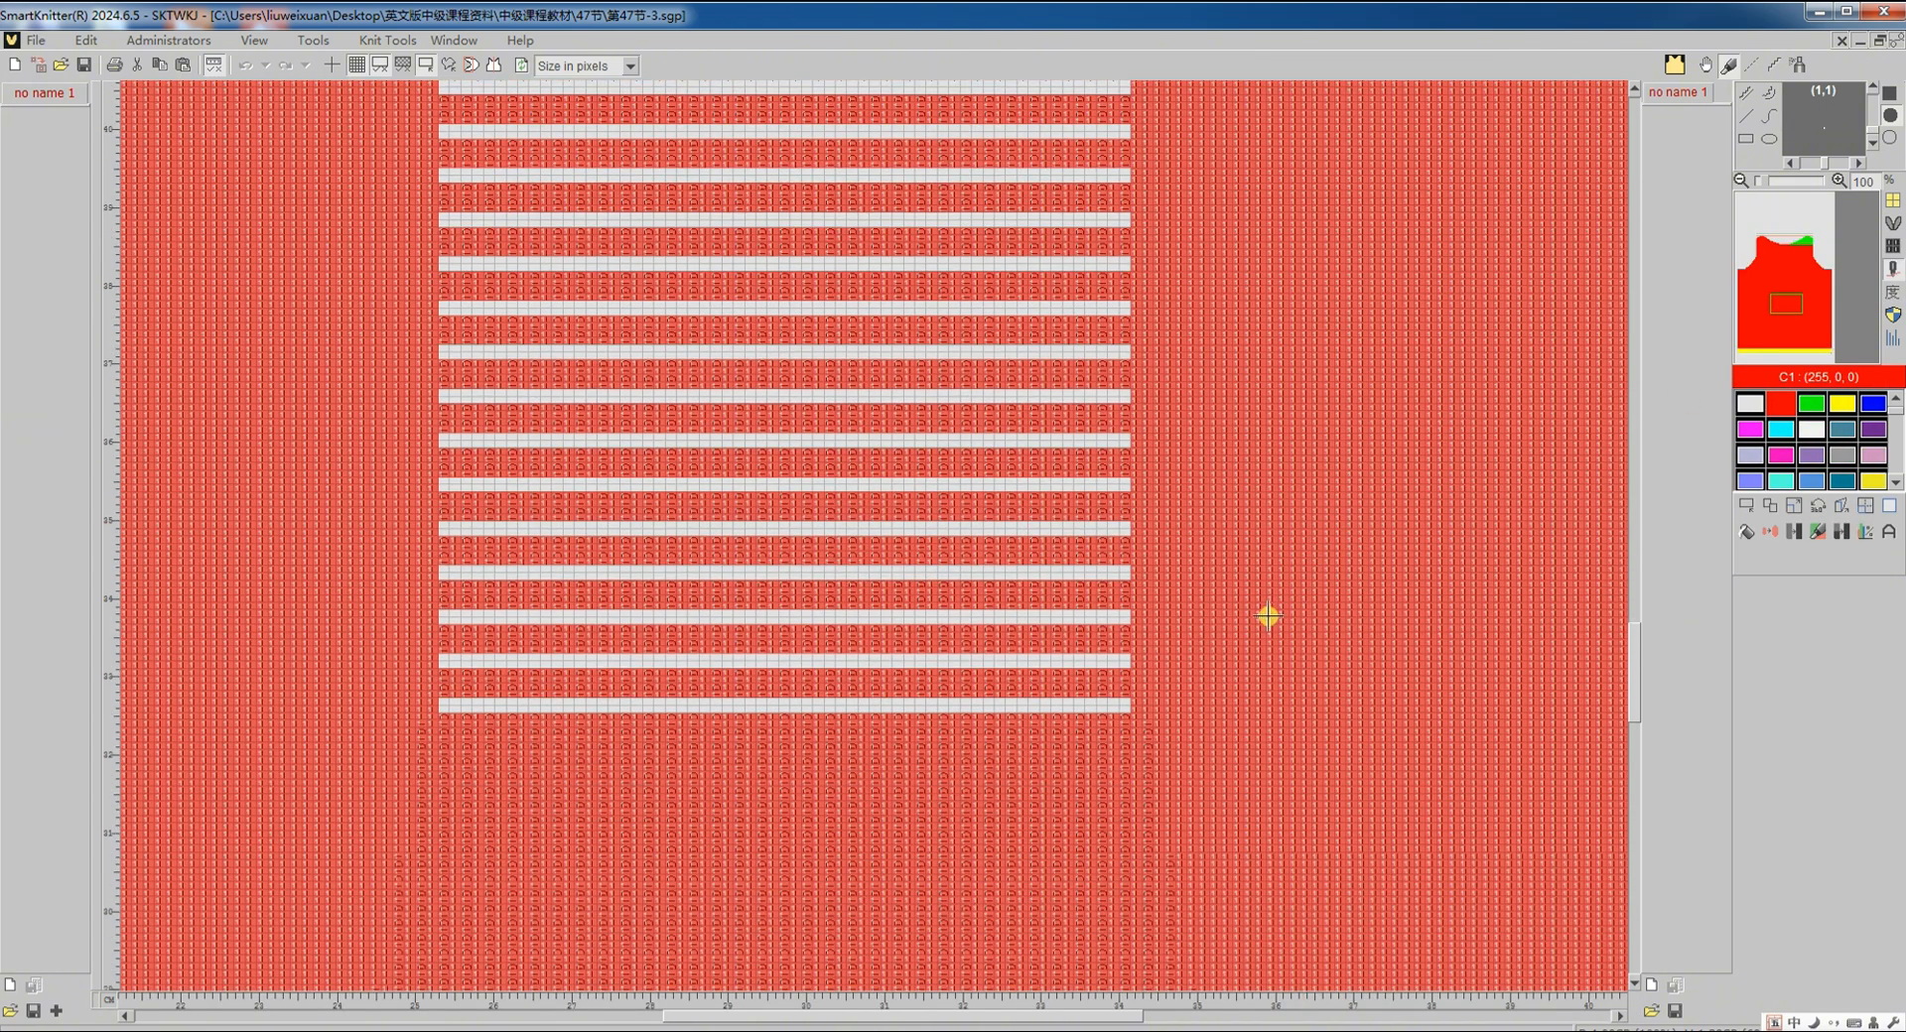
{"action": "scroll", "coordinate": [1206, 621], "scroll_direction": "up", "scroll_amount": 1}
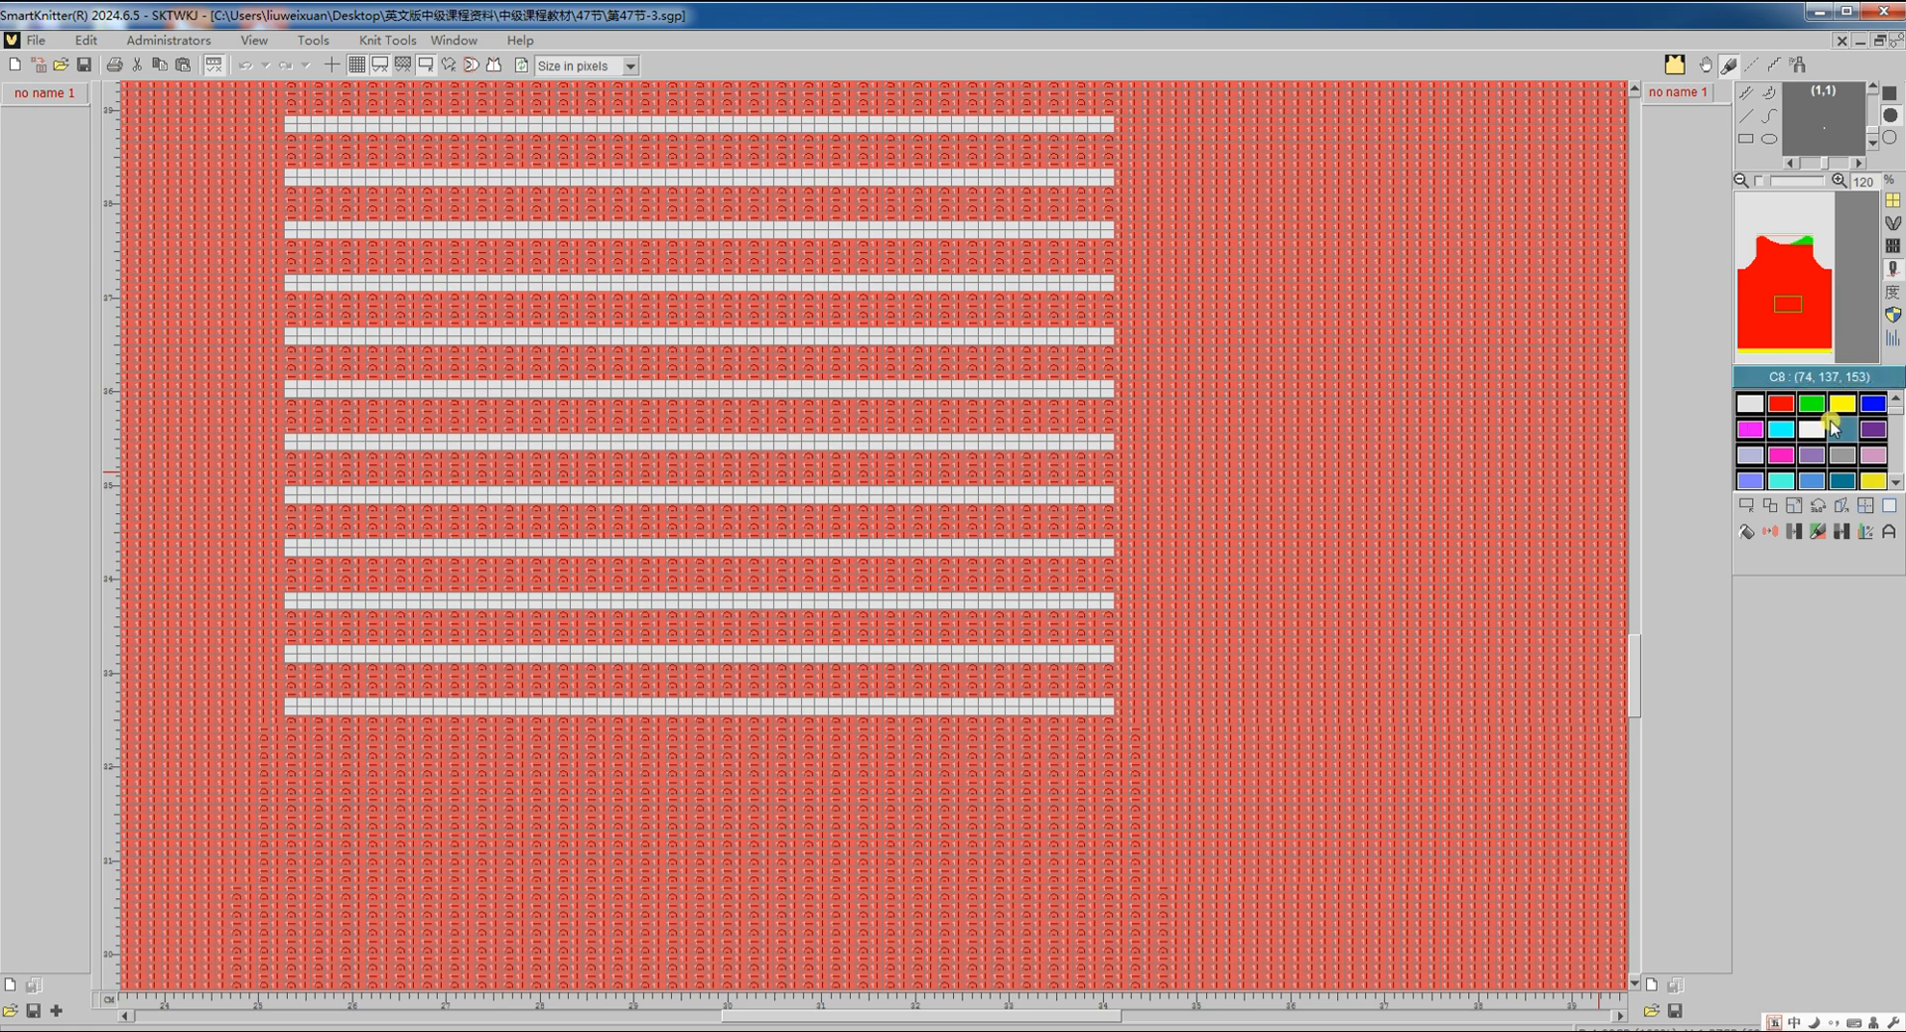
{"action": "left_click", "coordinate": [1875, 406]}
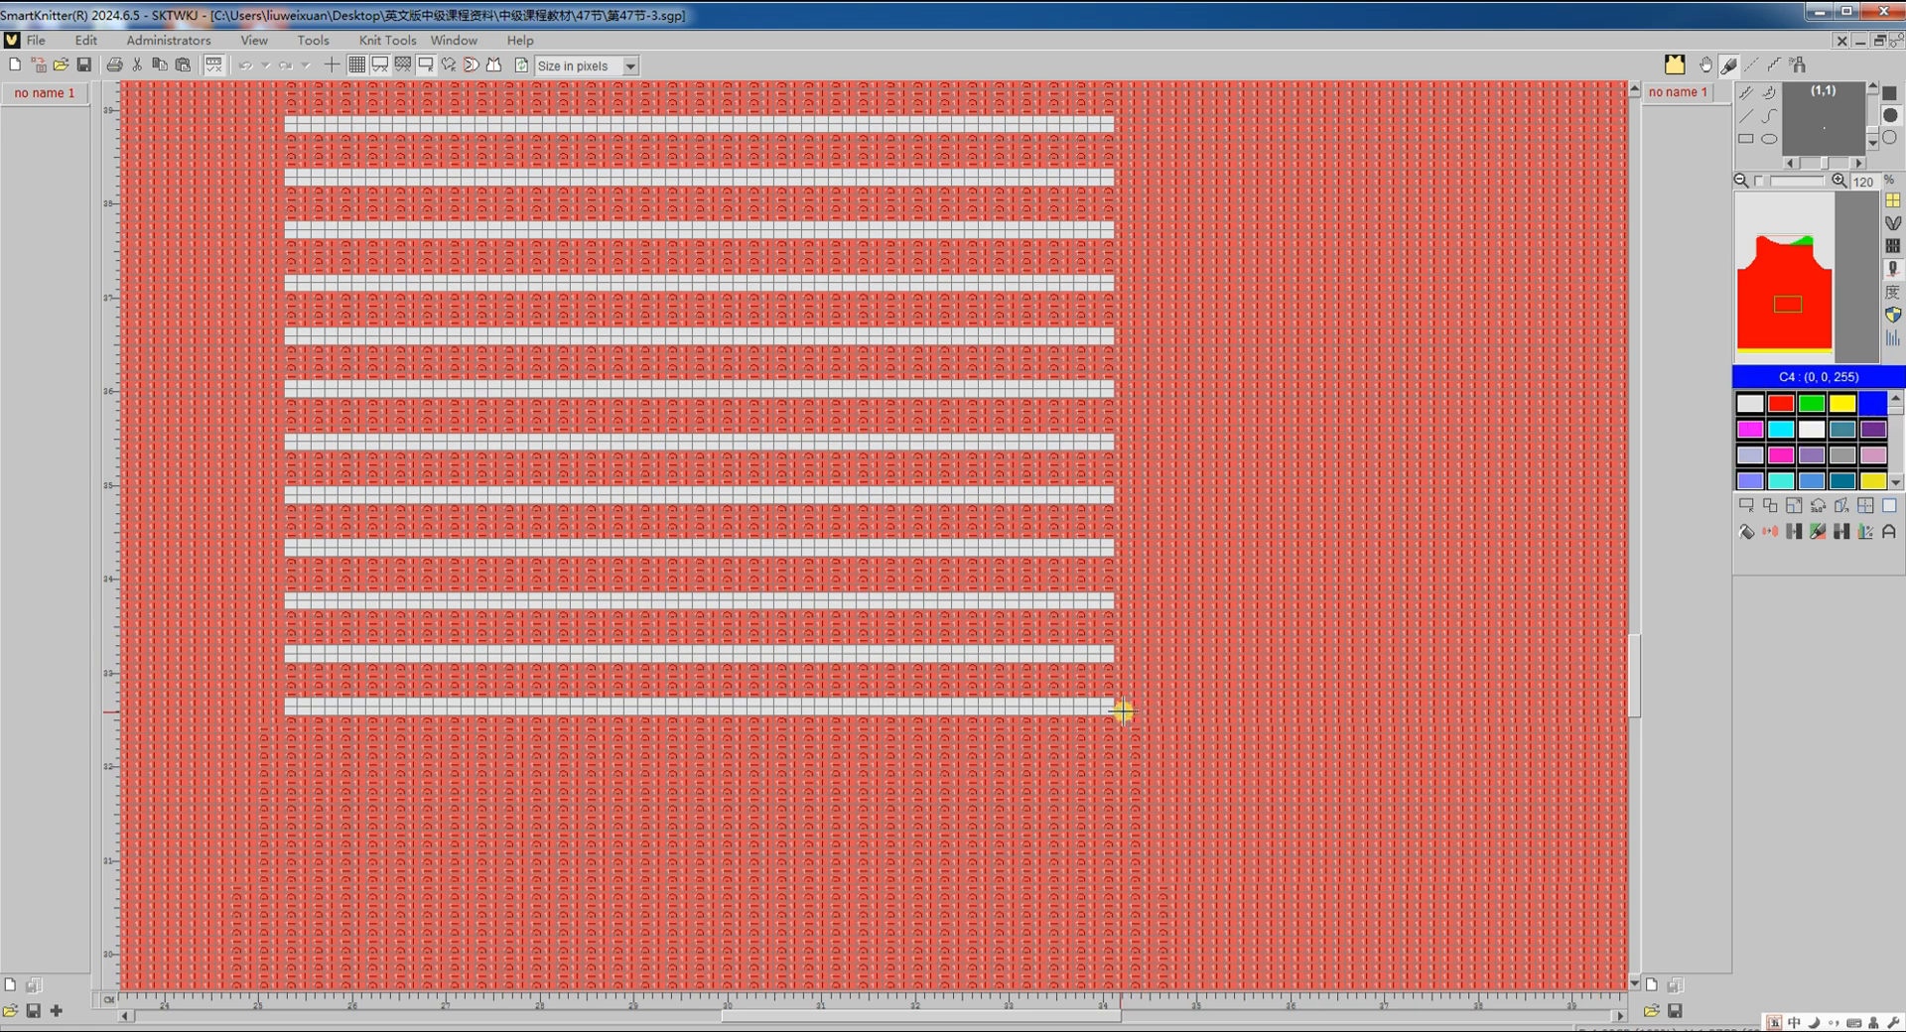
Step: Select one stripe repeat with the blue marker, array-copy it to the right edge, then show symbols
{"action": "left_click", "coordinate": [1747, 507]}
{"action": "left_click", "coordinate": [1116, 712]}
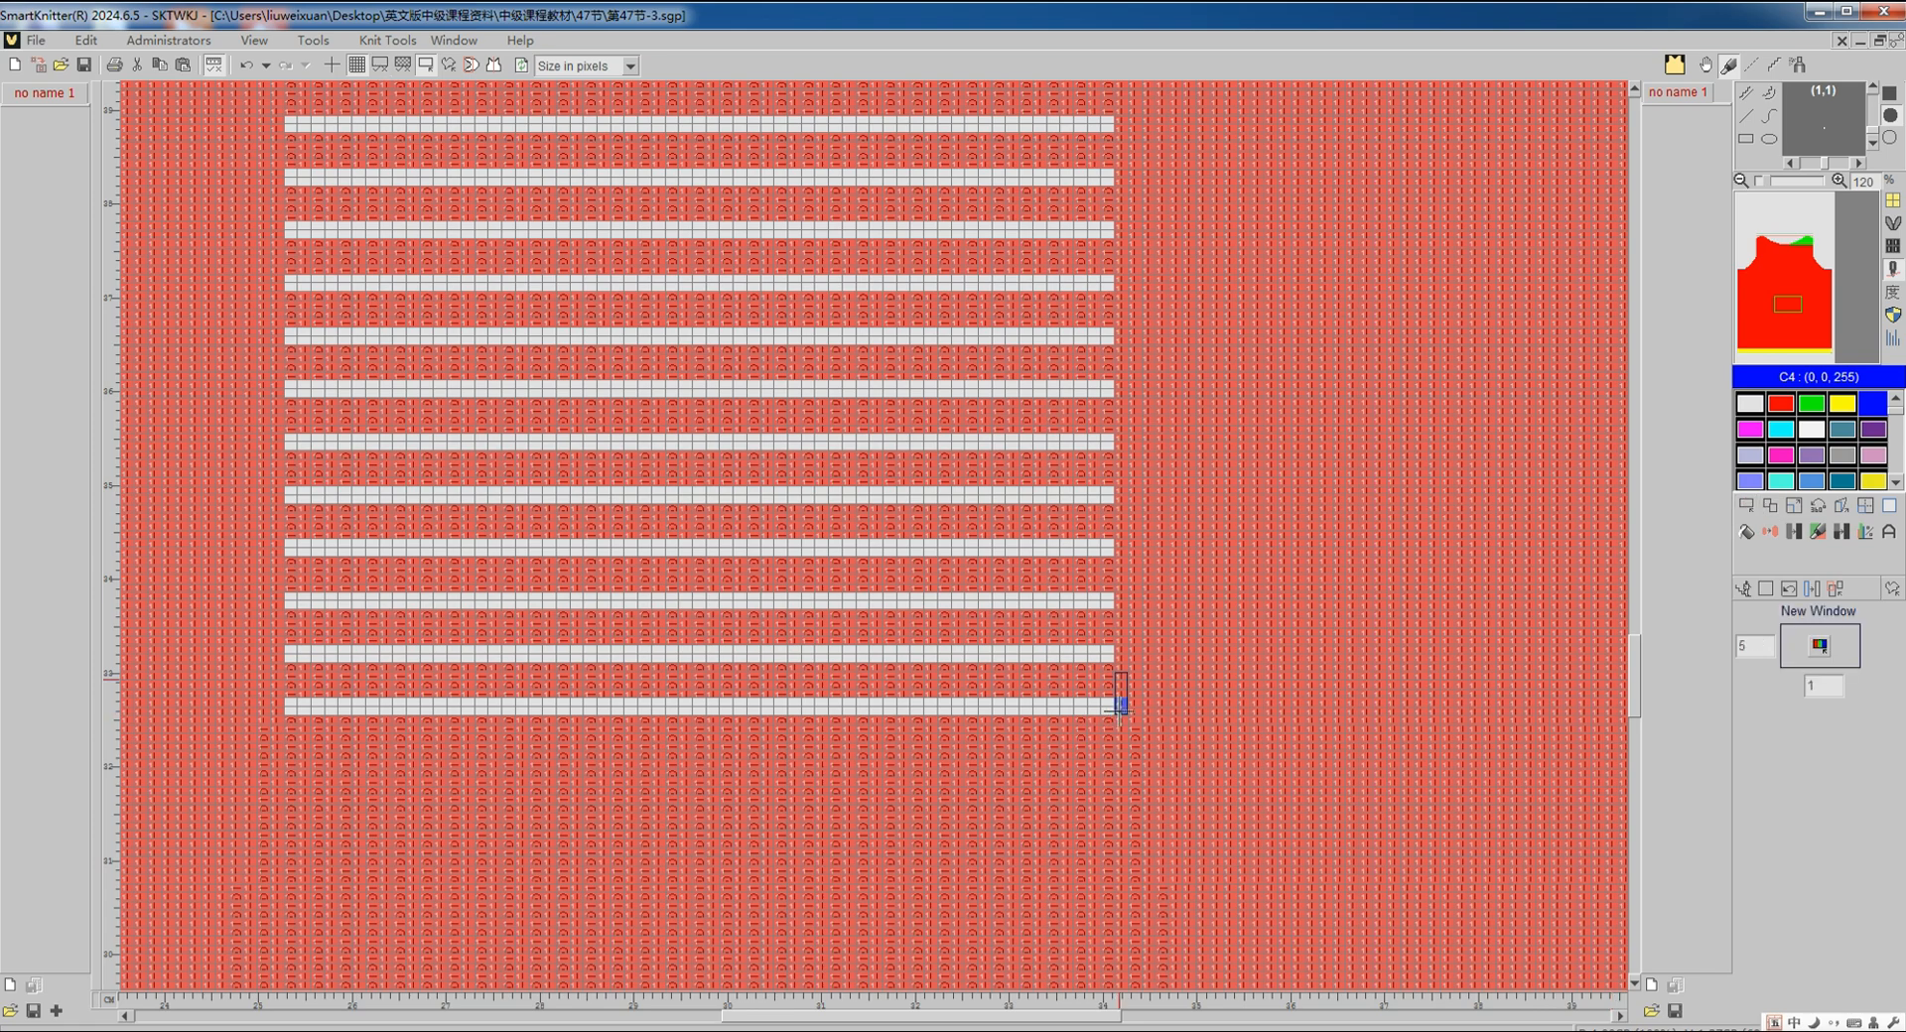
{"action": "left_click", "coordinate": [1120, 671]}
{"action": "scroll", "coordinate": [1199, 655], "scroll_direction": "down", "scroll_amount": 5}
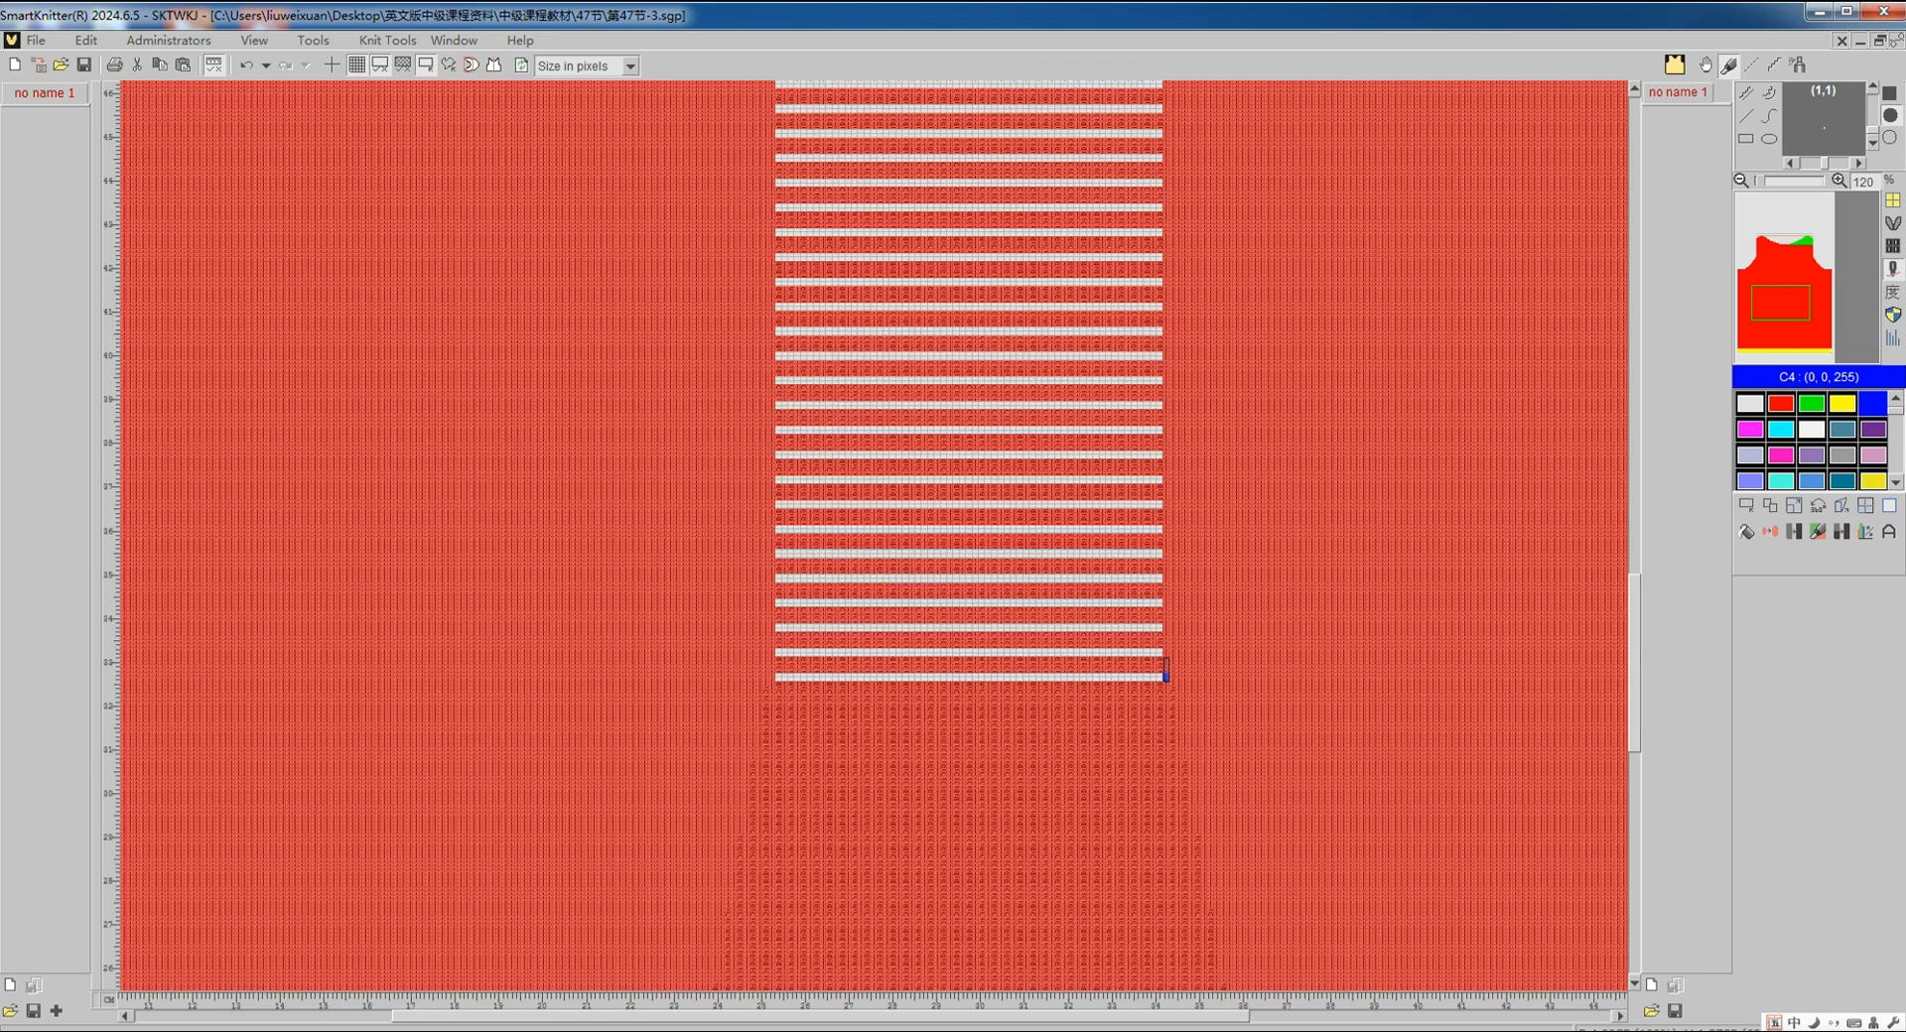
{"action": "left_click", "coordinate": [1870, 508]}
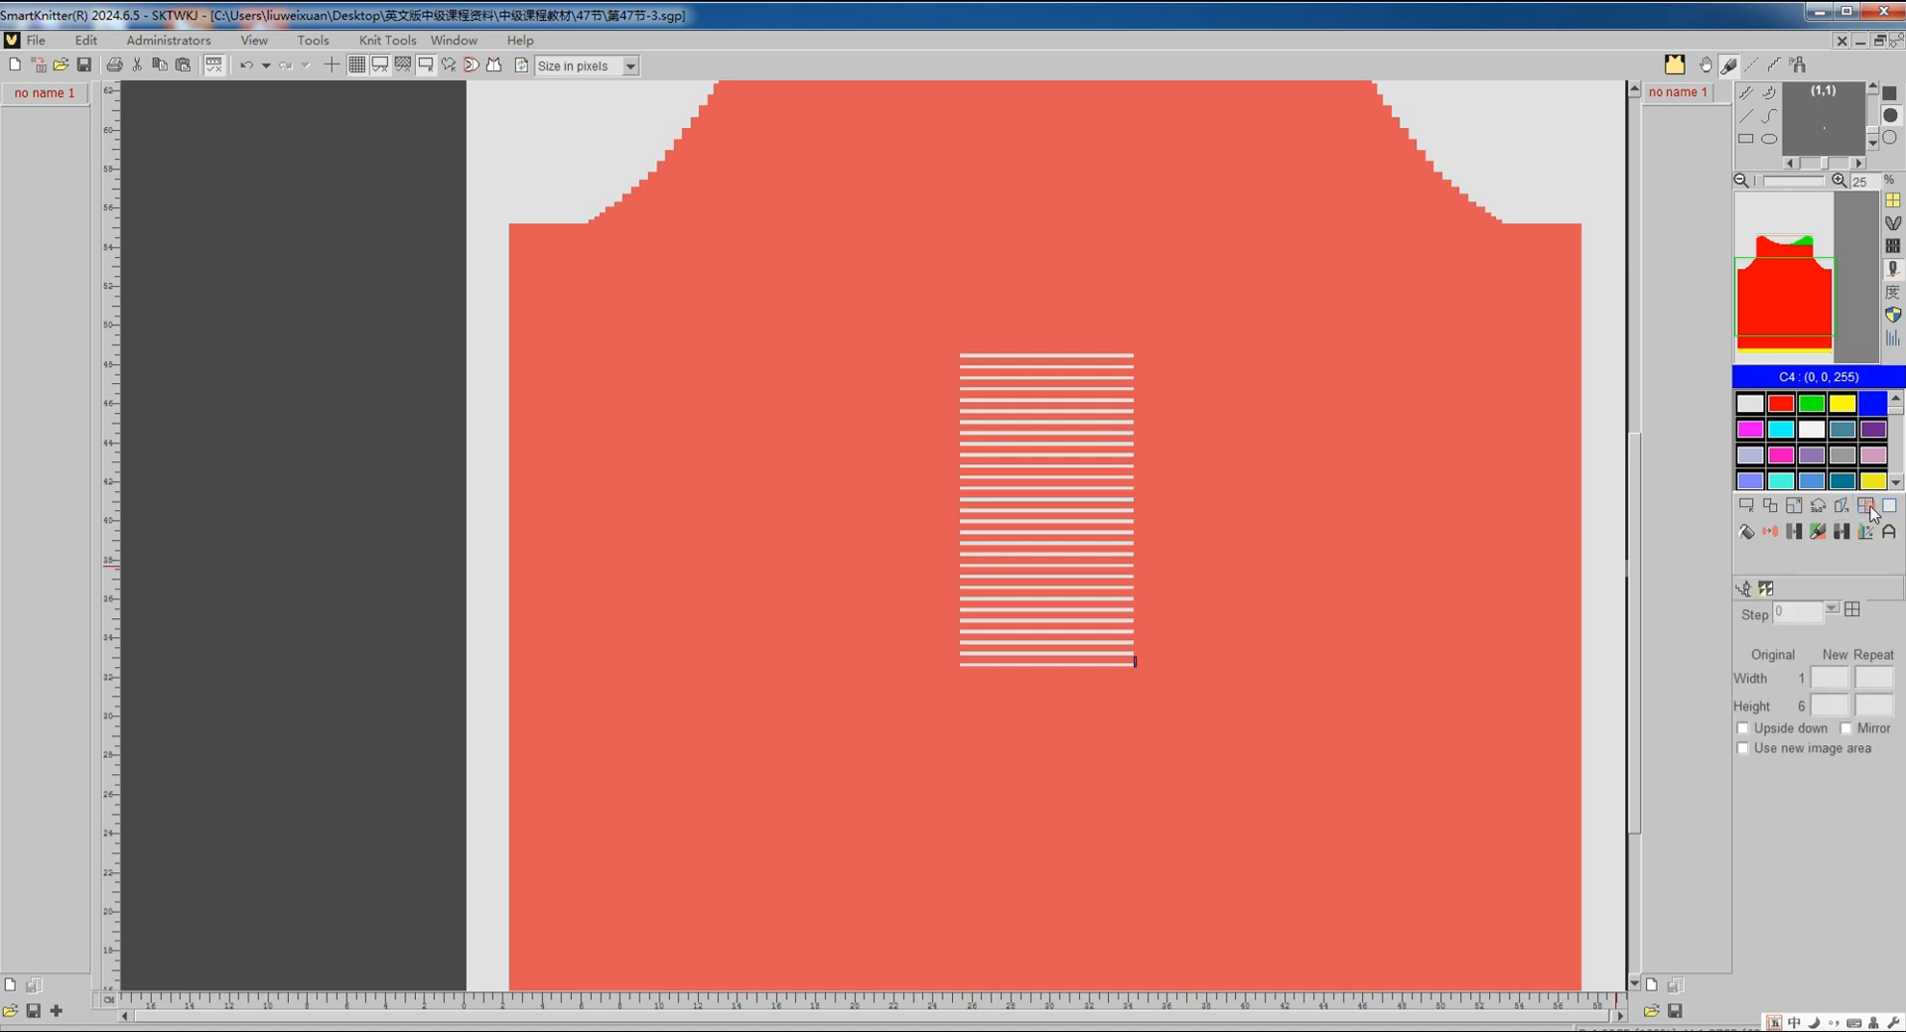
{"action": "left_click", "coordinate": [1582, 353]}
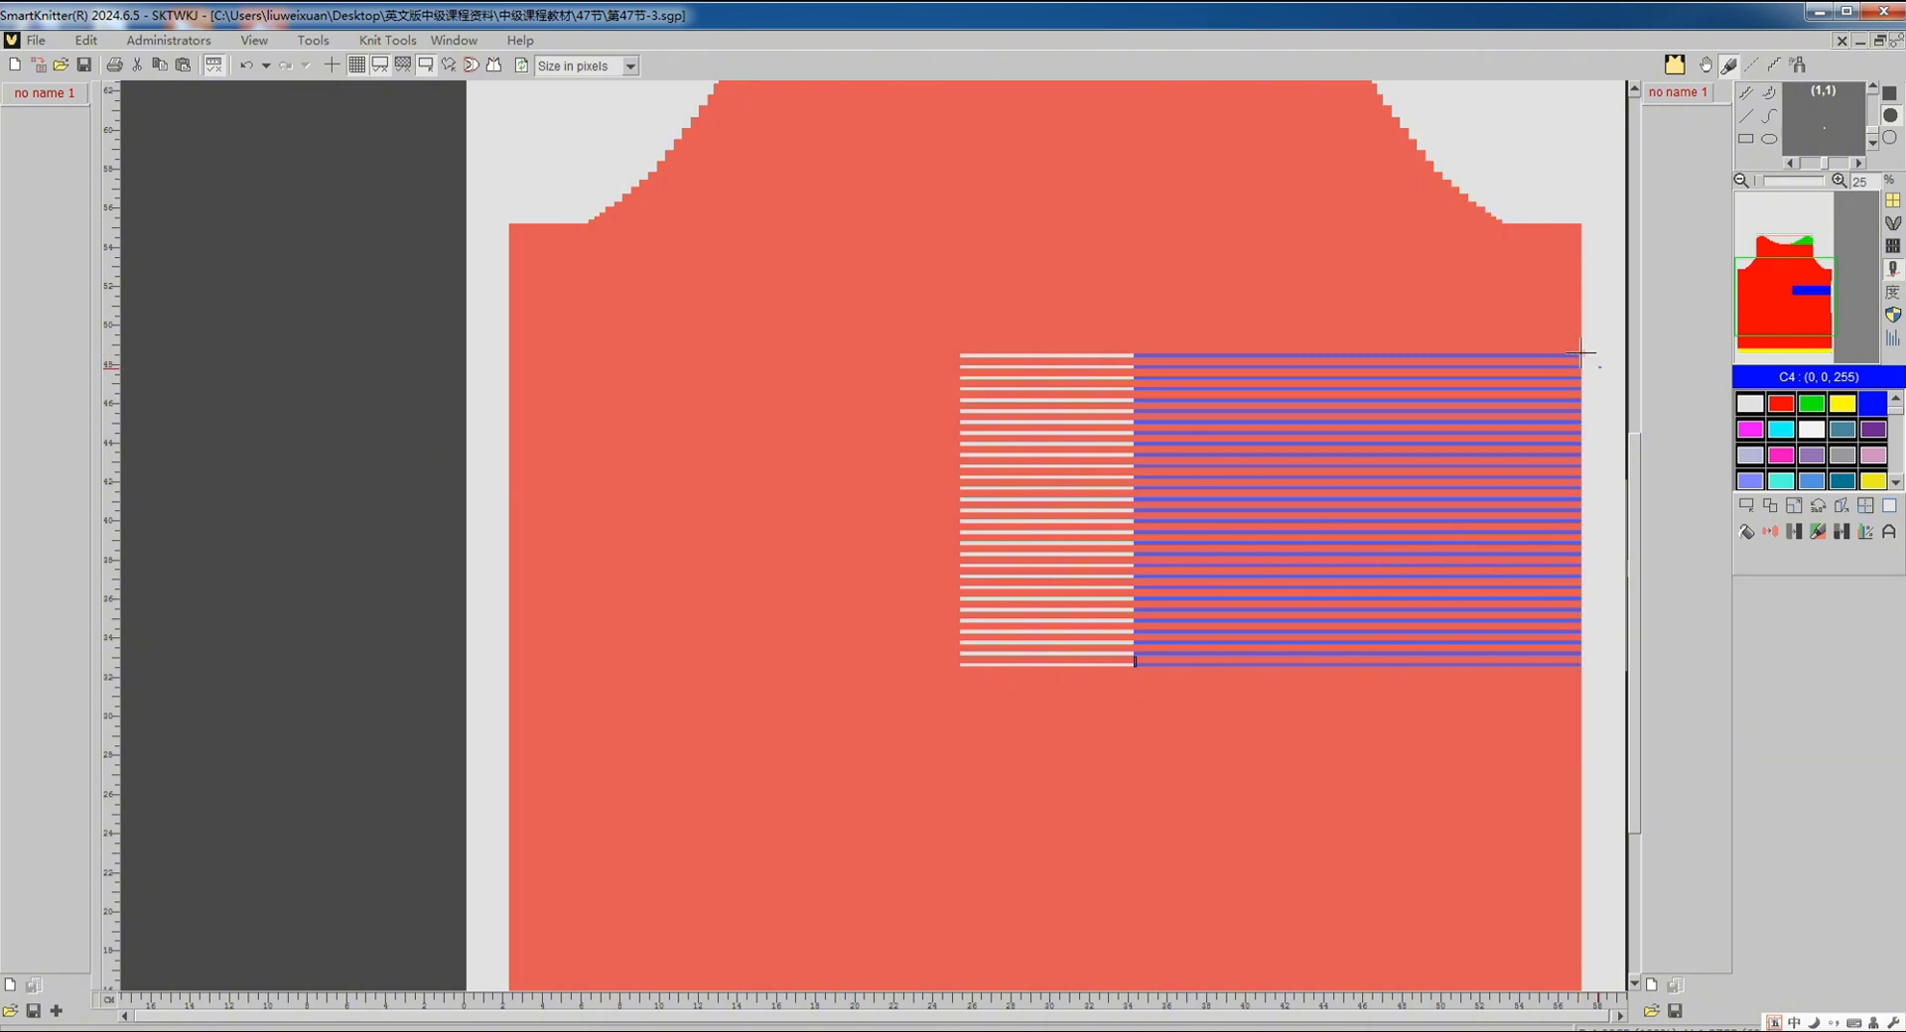
{"action": "left_click", "coordinate": [1747, 508]}
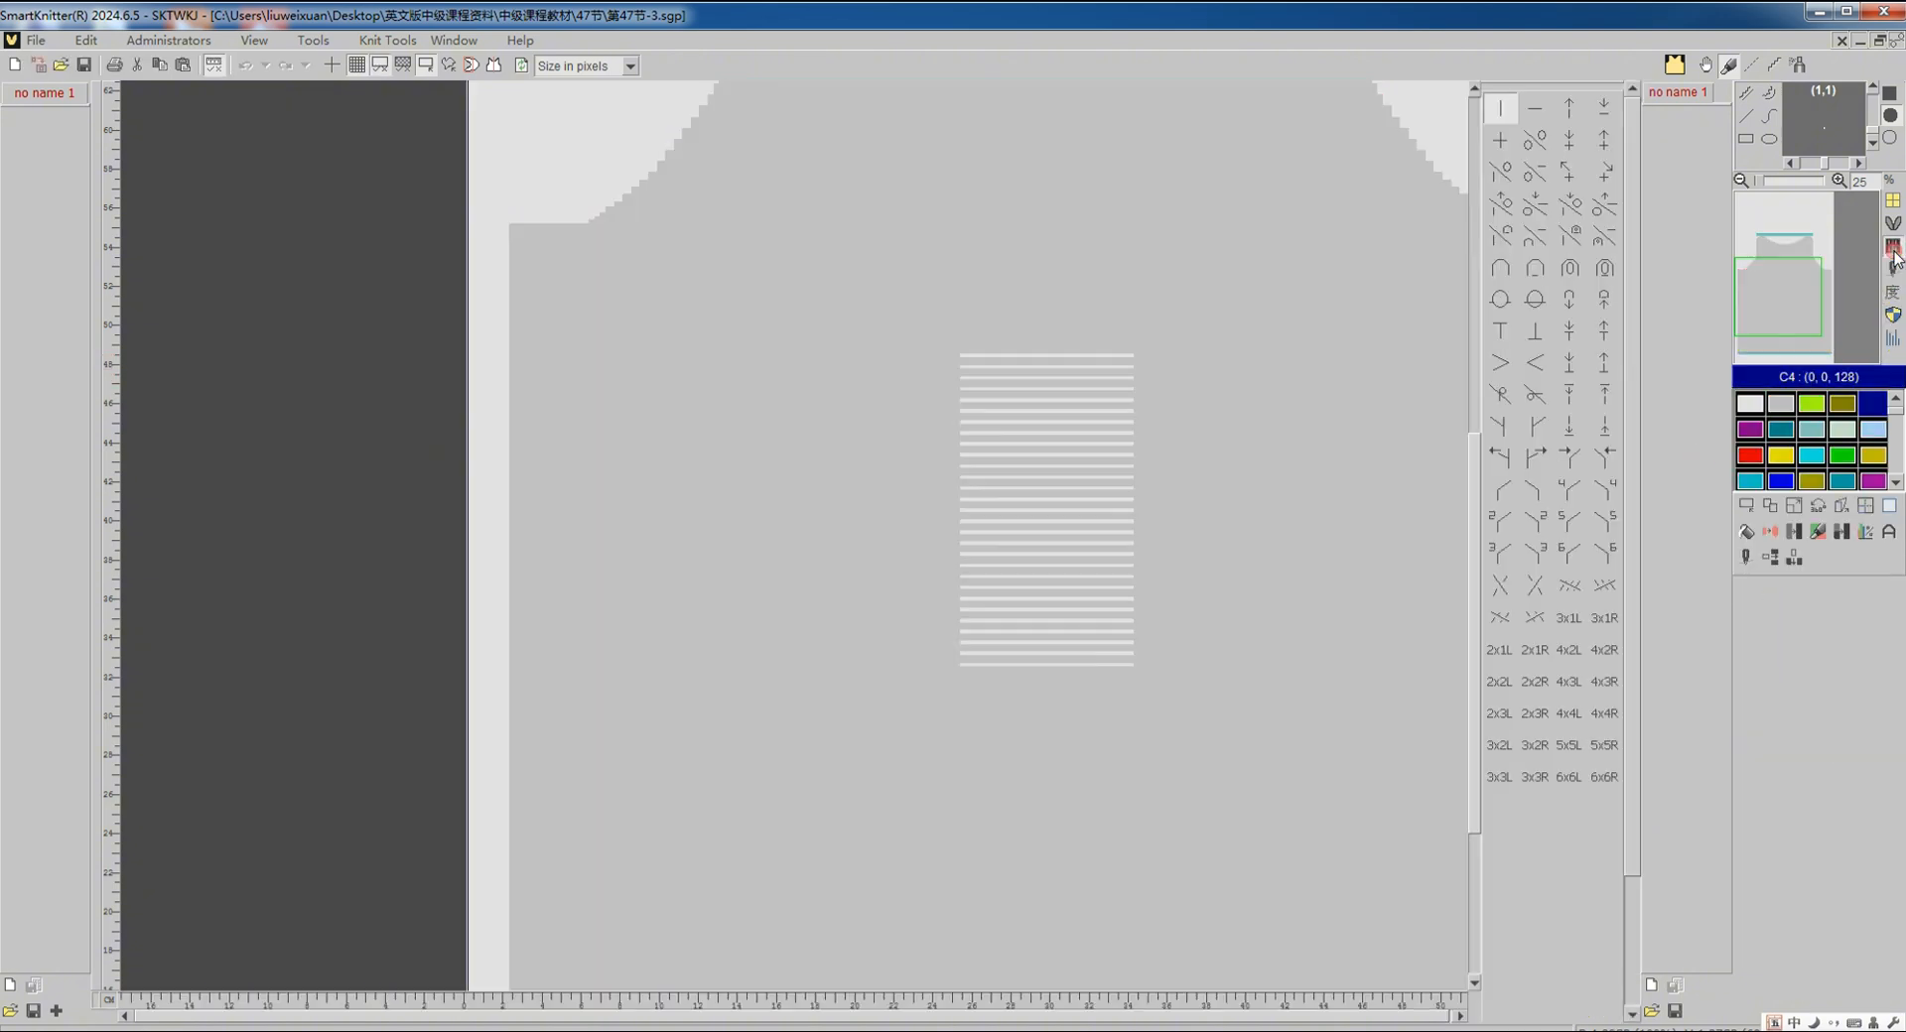
{"action": "left_click", "coordinate": [1756, 529]}
Step: Add blue C4 yarn to feeder 3 as a partial knit feeder and regenerate the knitting code
{"action": "left_click", "coordinate": [1764, 587]}
{"action": "left_click", "coordinate": [1749, 559]}
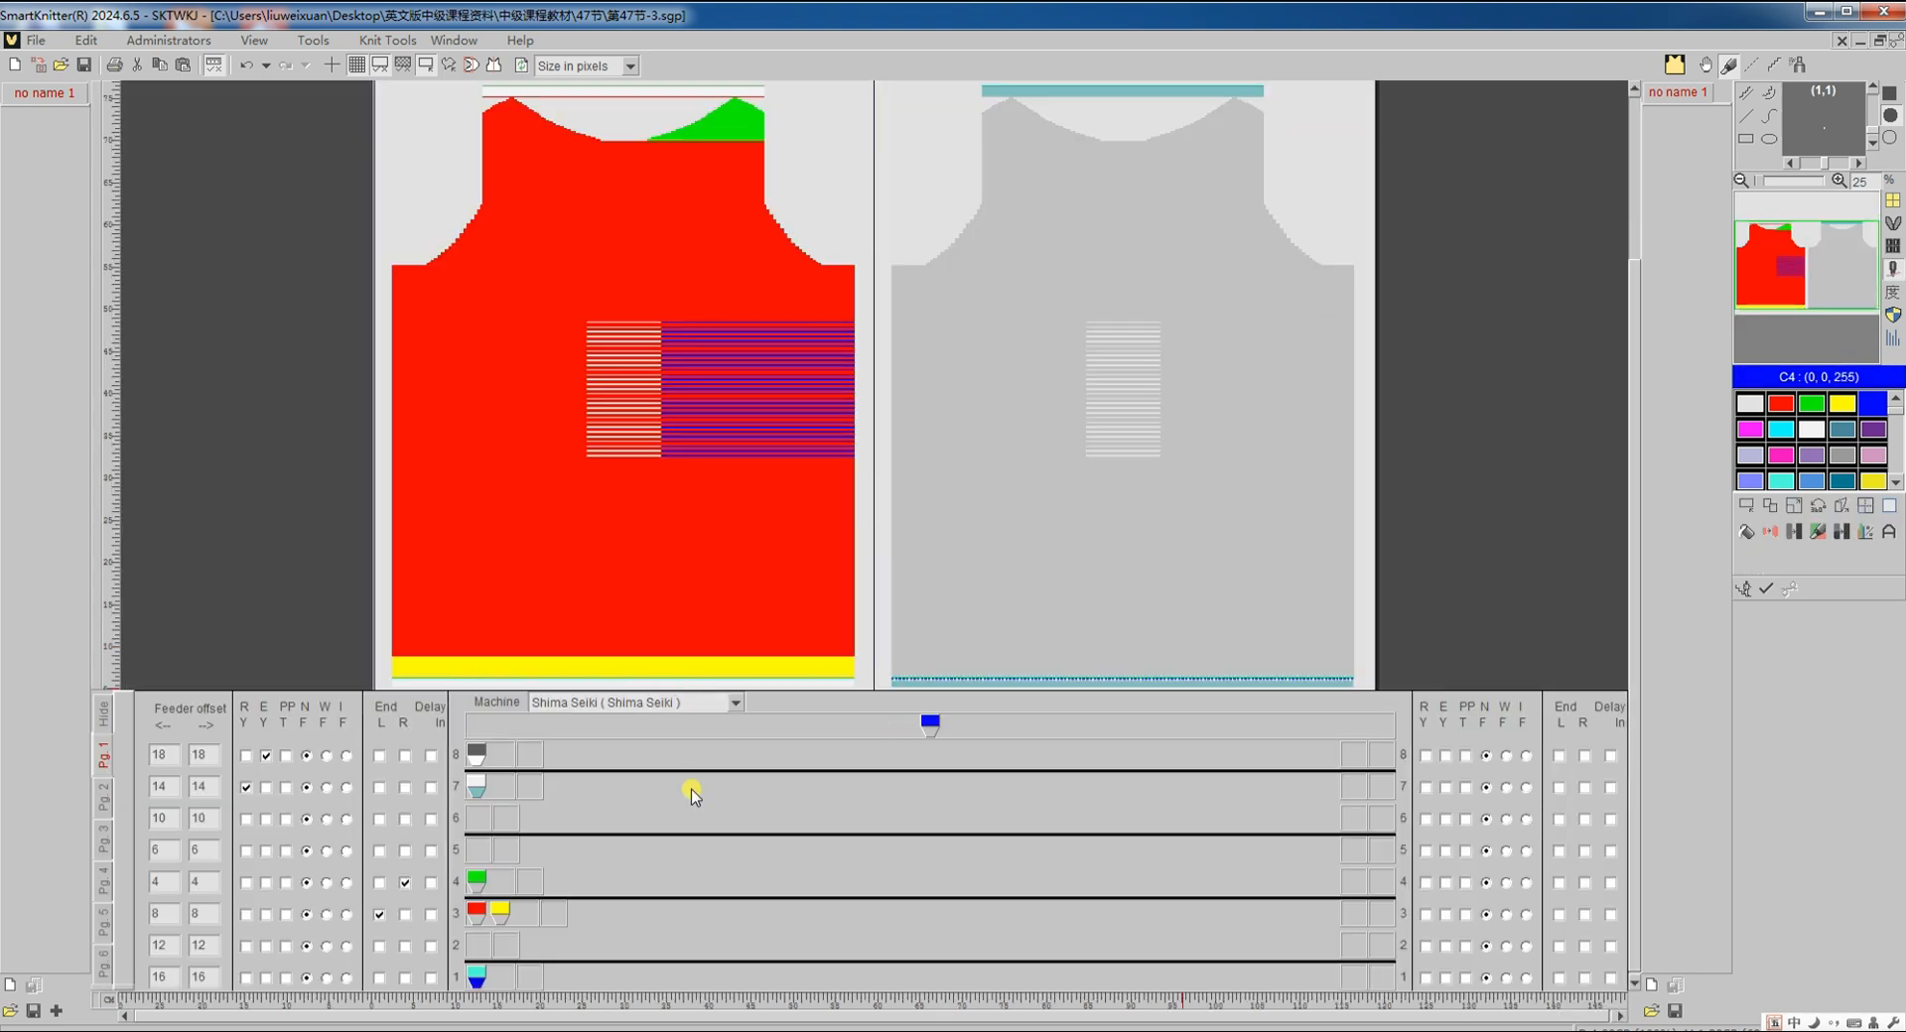
{"action": "left_click_drag", "start_coordinate": [930, 726], "coordinate": [521, 915]}
{"action": "right_click", "coordinate": [525, 923]}
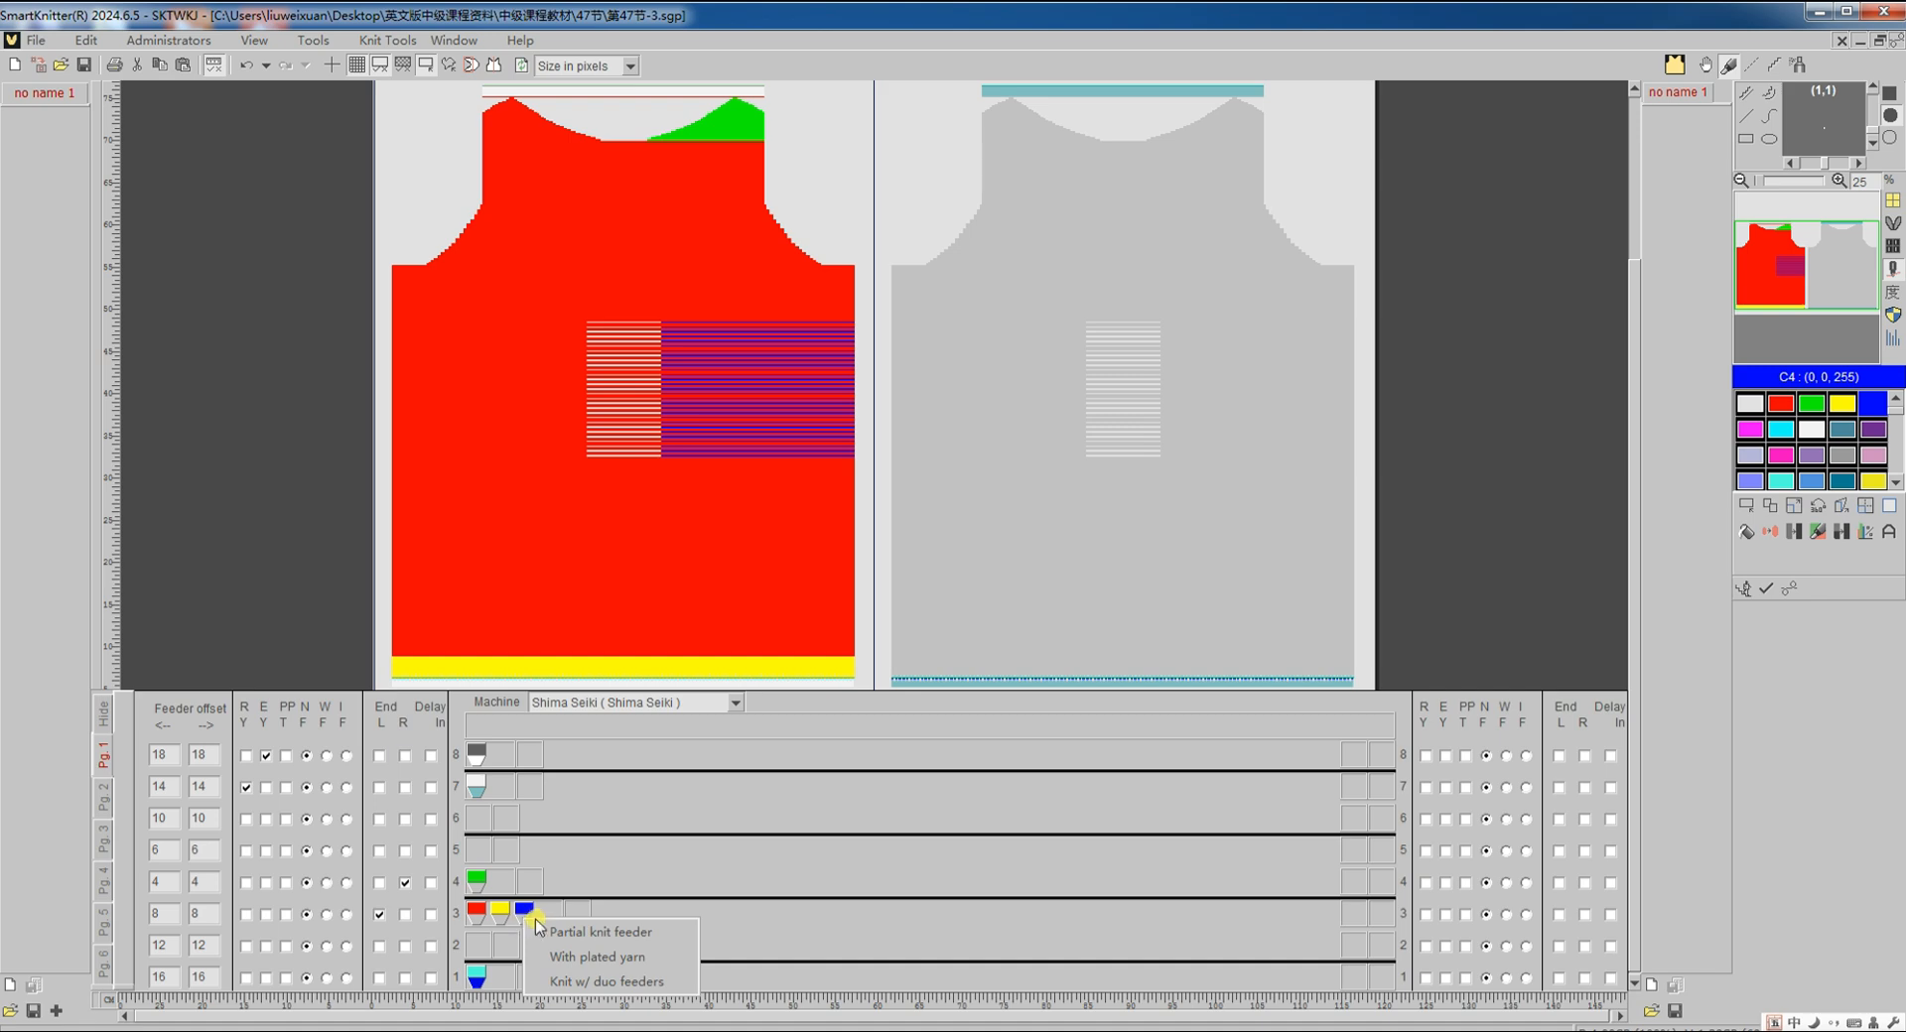
{"action": "left_click", "coordinate": [537, 929]}
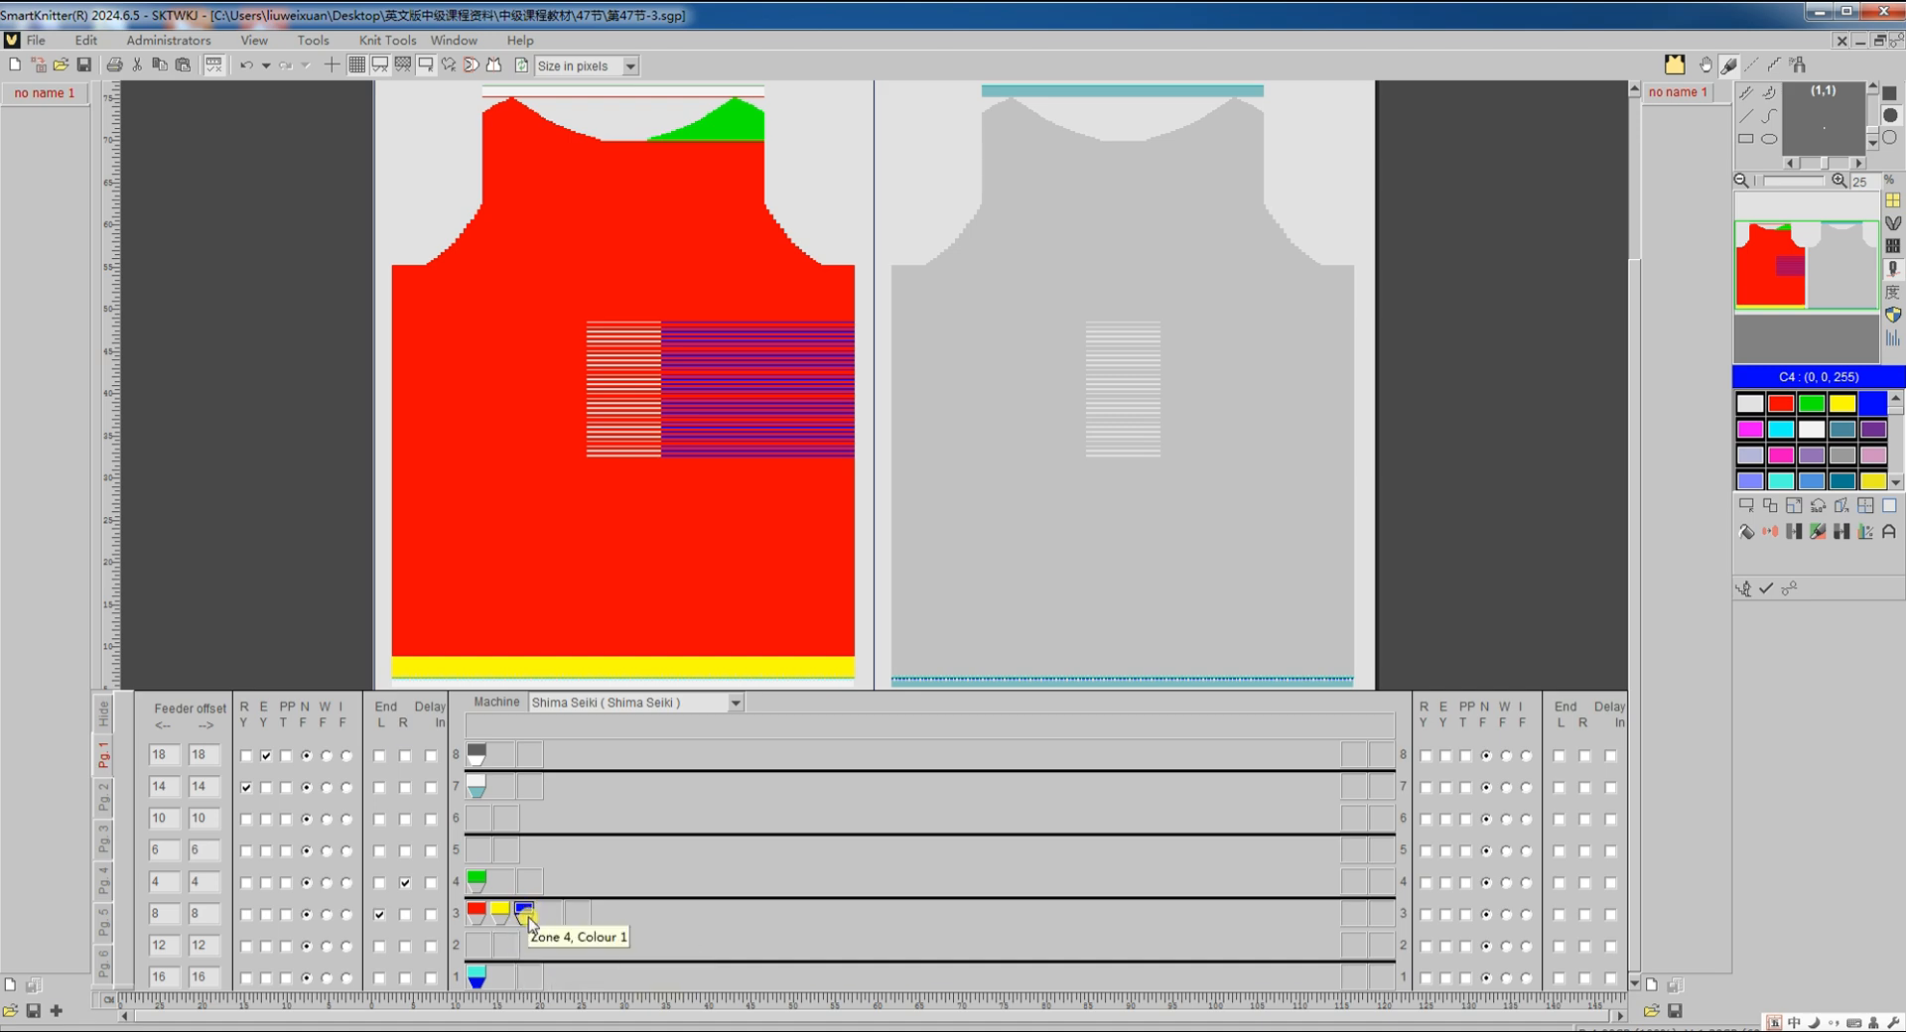
{"action": "left_click", "coordinate": [1788, 588]}
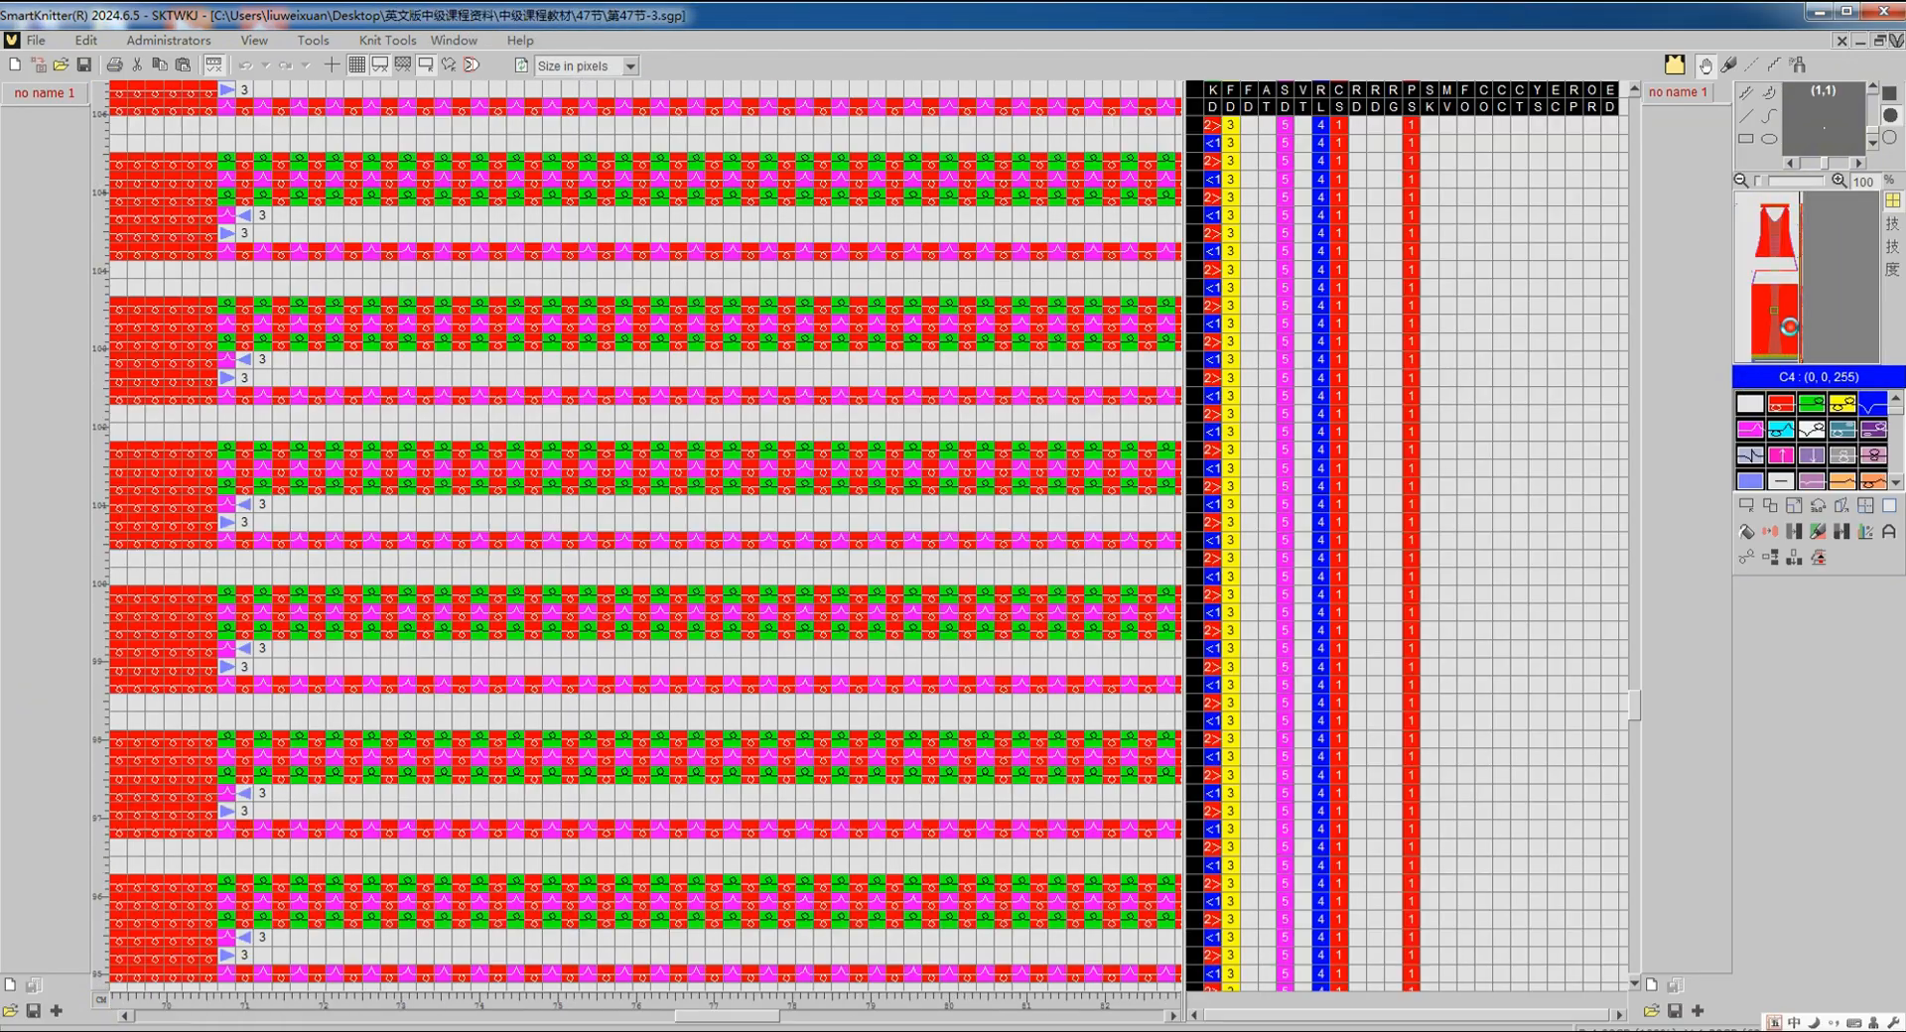
{"action": "scroll", "coordinate": [955, 663], "scroll_direction": "down", "scroll_amount": 5}
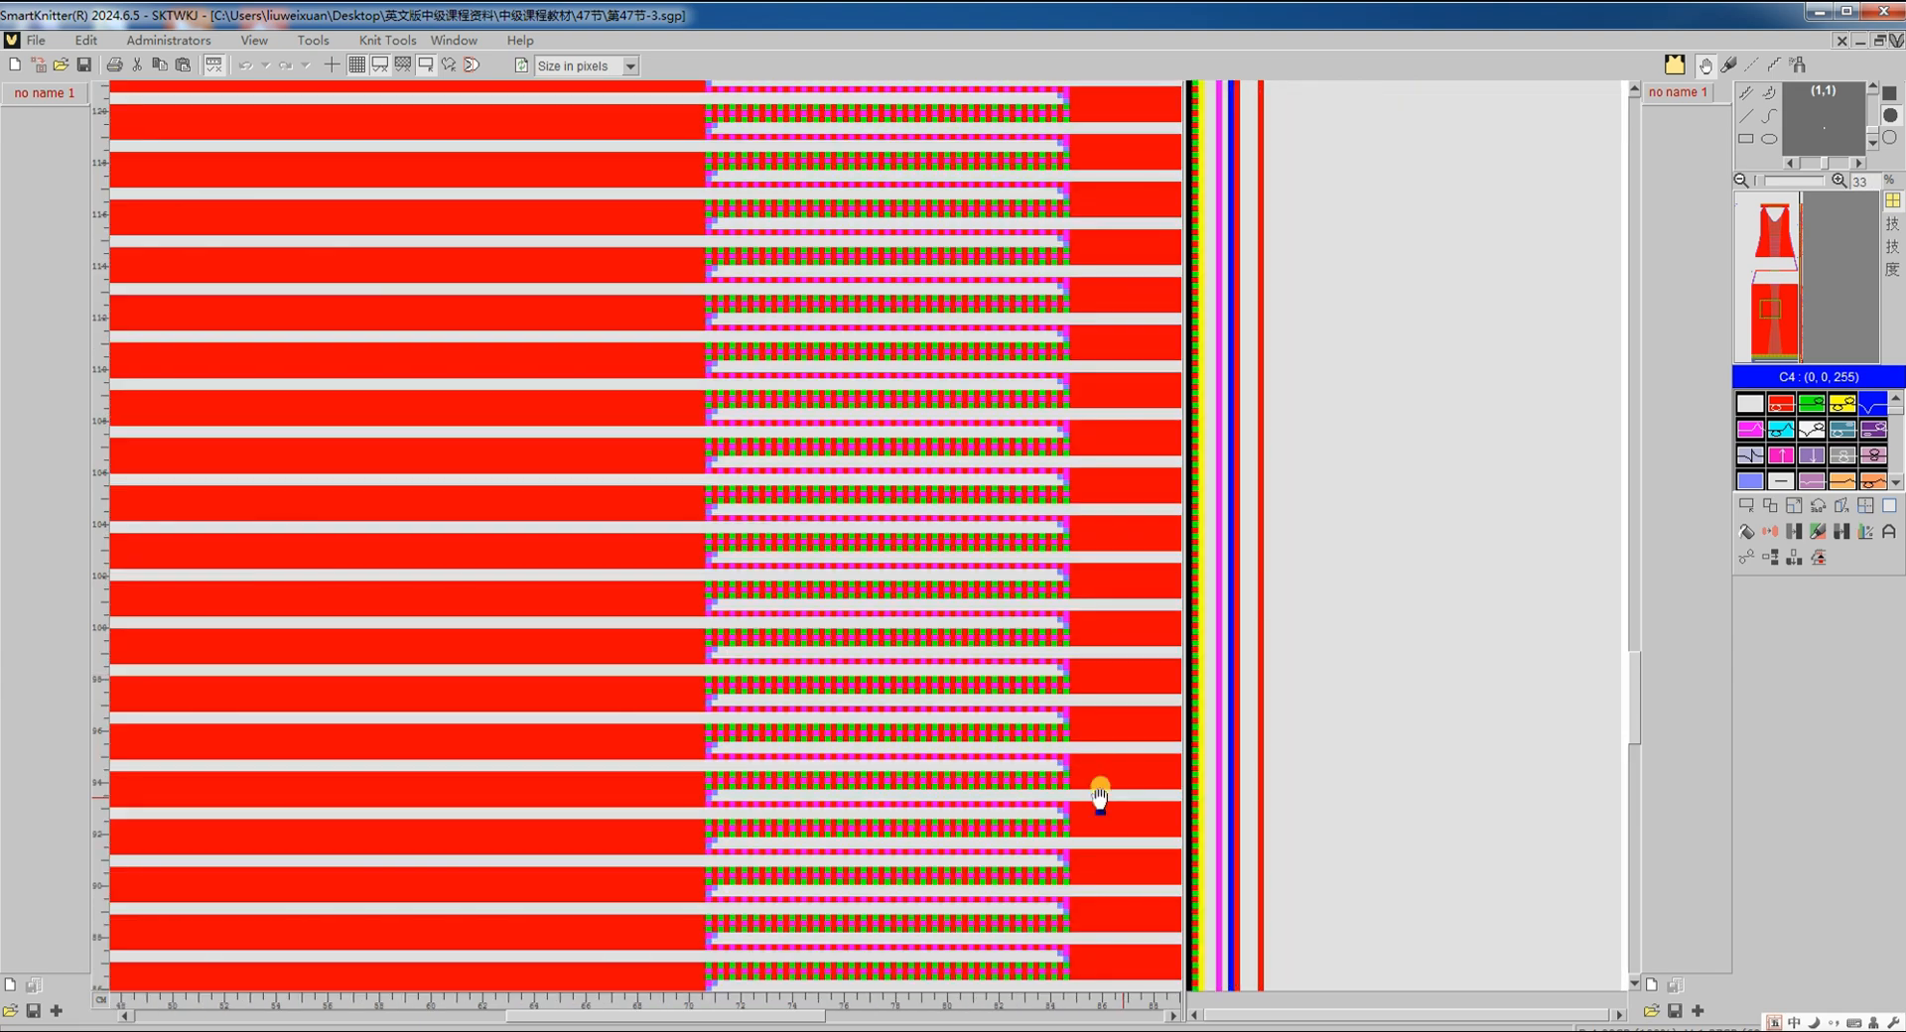
{"action": "scroll", "coordinate": [1110, 837], "scroll_direction": "up", "scroll_amount": 4}
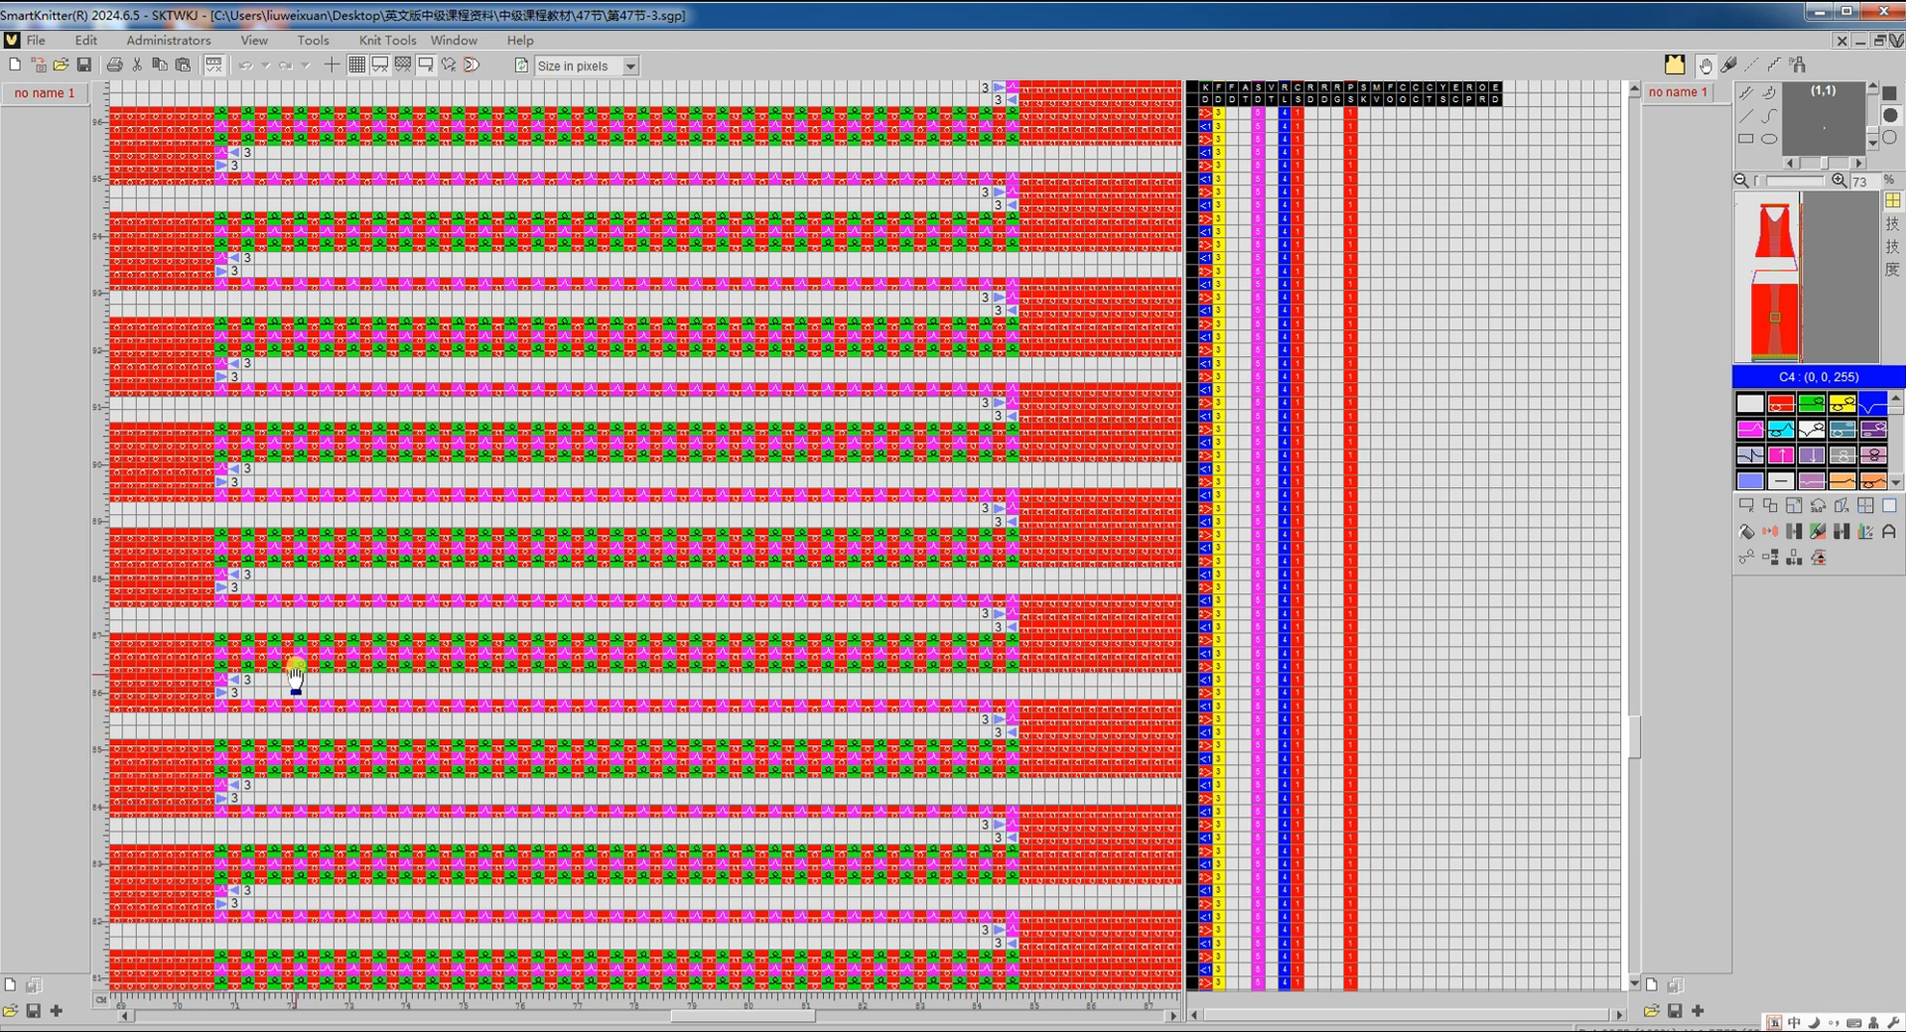
{"action": "mouse_move", "coordinate": [973, 647]}
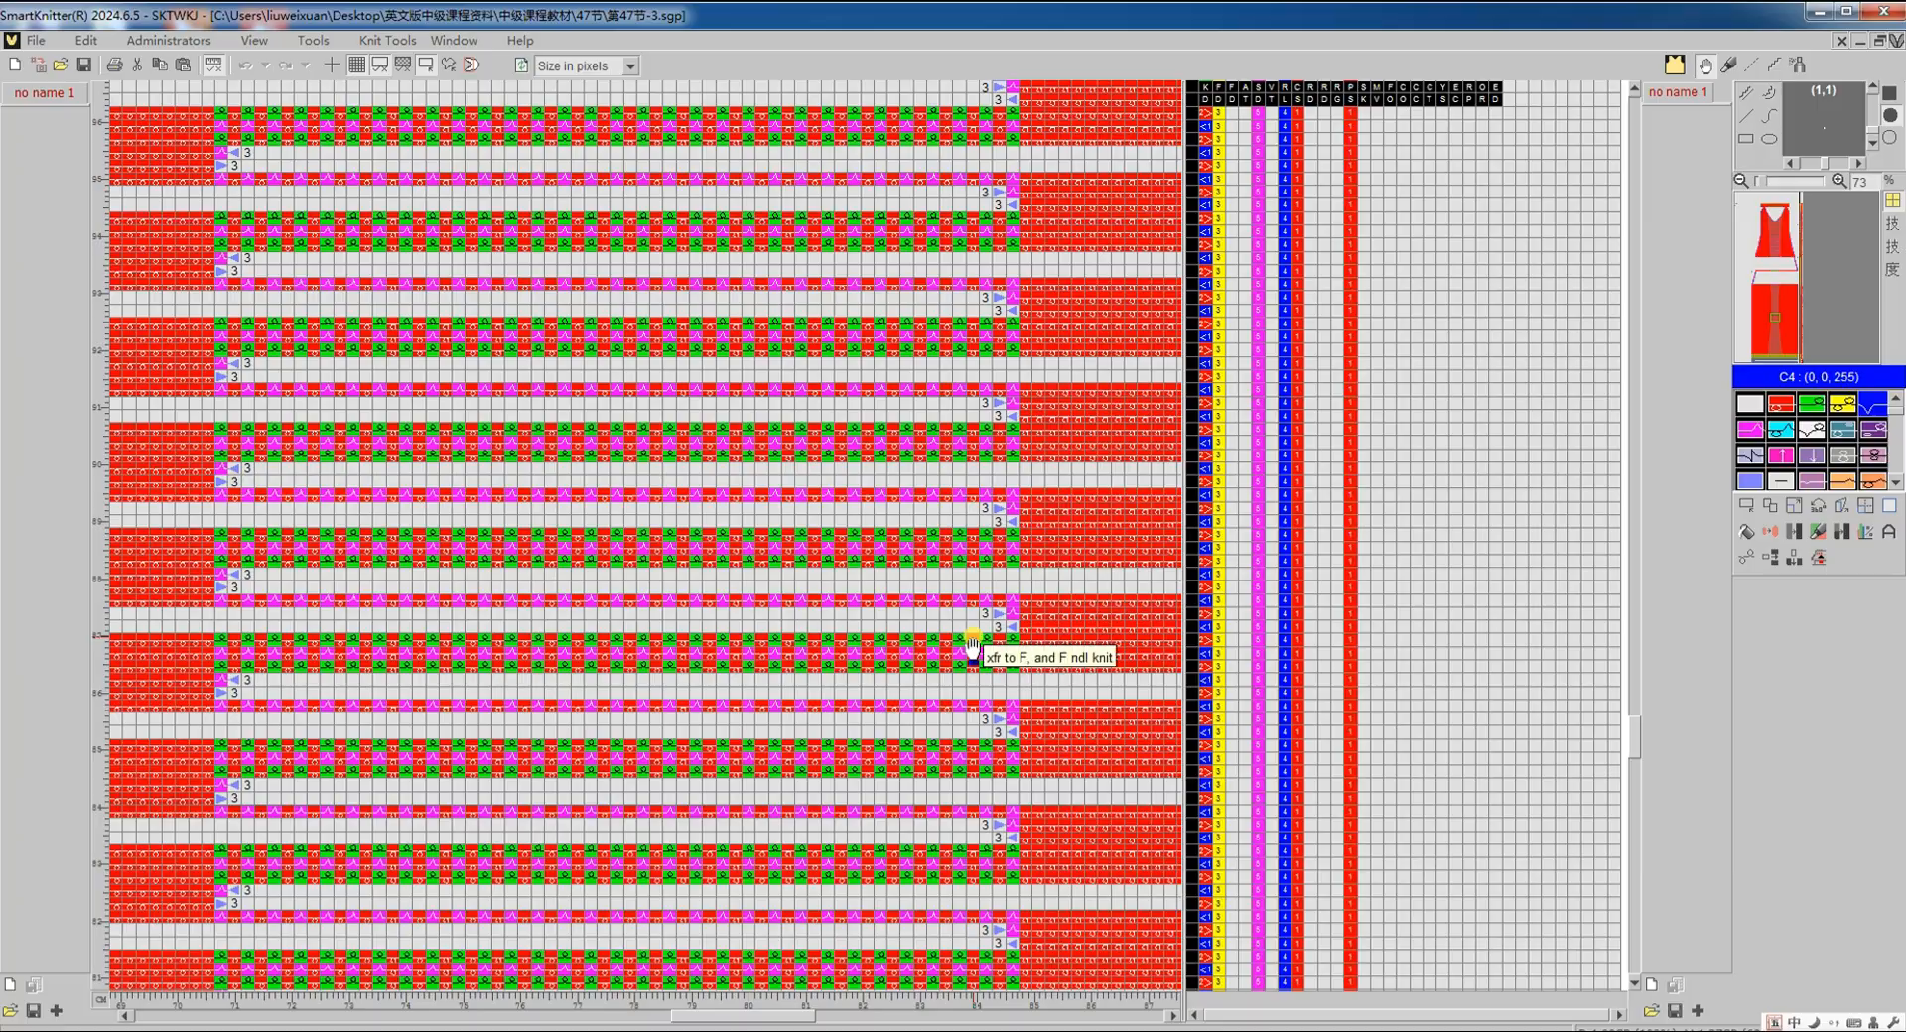